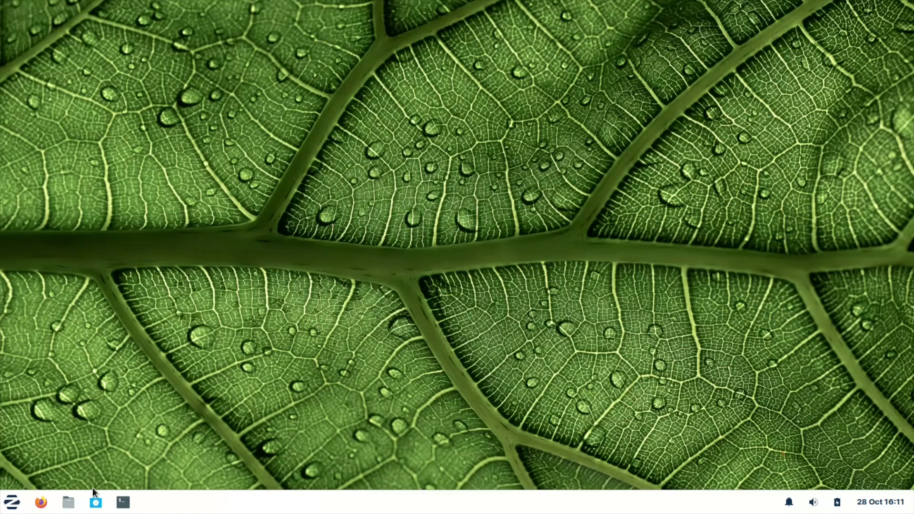
Open Zorin Appearance, move its window toward the middle of the desktop, and look through the available desktop layouts
{"action": "left_click", "coordinate": [11, 505]}
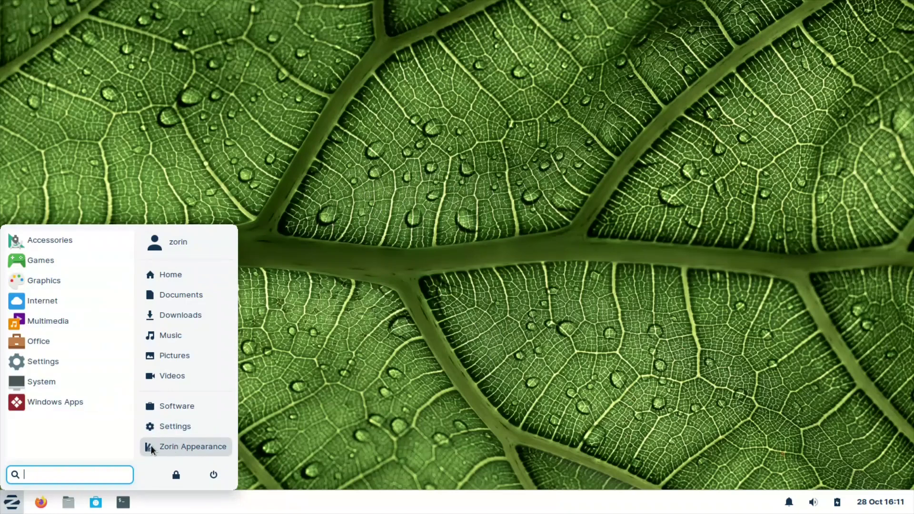
{"action": "left_click", "coordinate": [178, 446]}
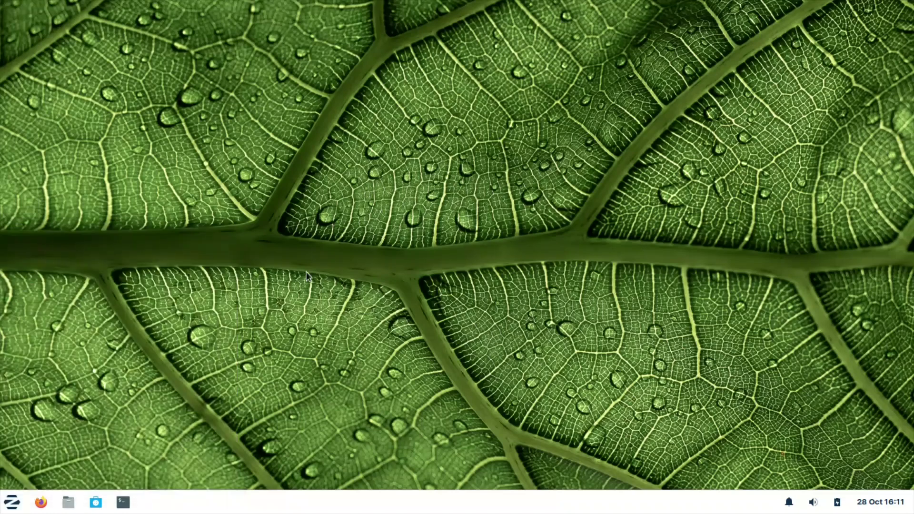
{"action": "left_click_drag", "start_coordinate": [300, 31], "coordinate": [454, 81]}
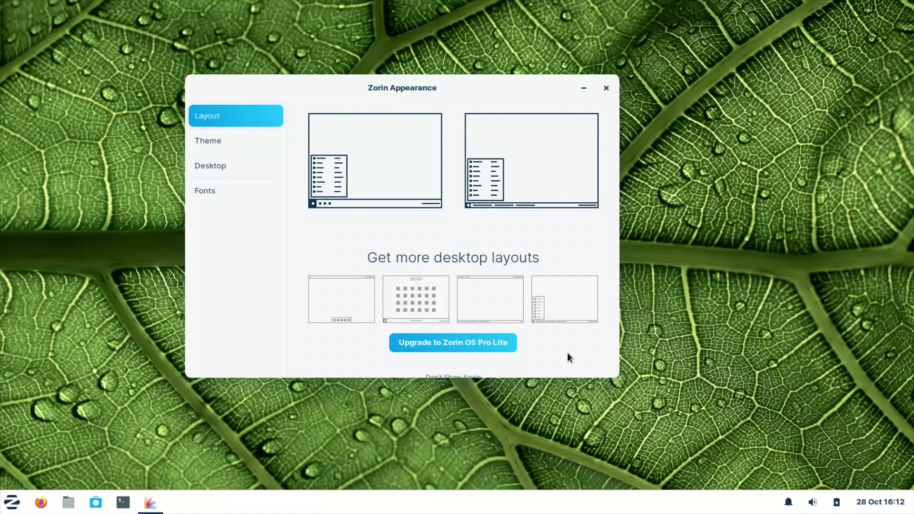
{"action": "scroll", "coordinate": [567, 354], "scroll_direction": "down", "scroll_amount": 1}
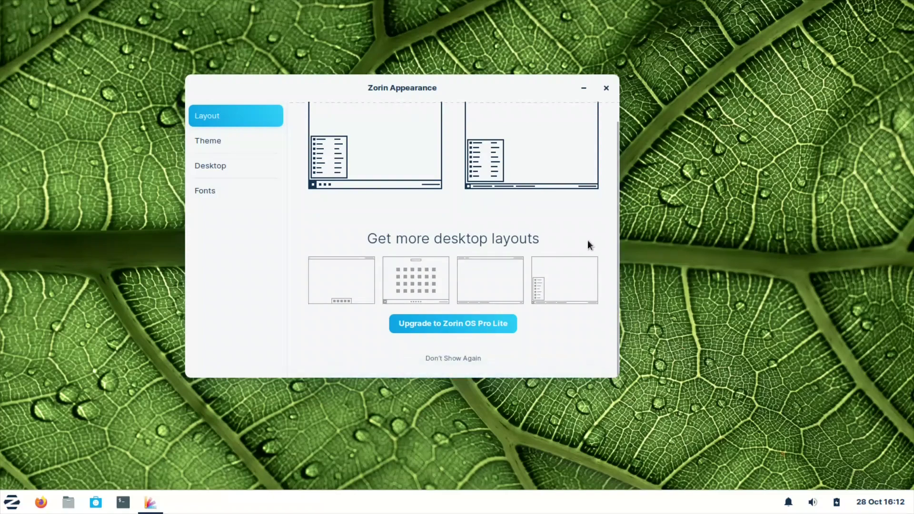
{"action": "scroll", "coordinate": [588, 240], "scroll_direction": "up", "scroll_amount": 1}
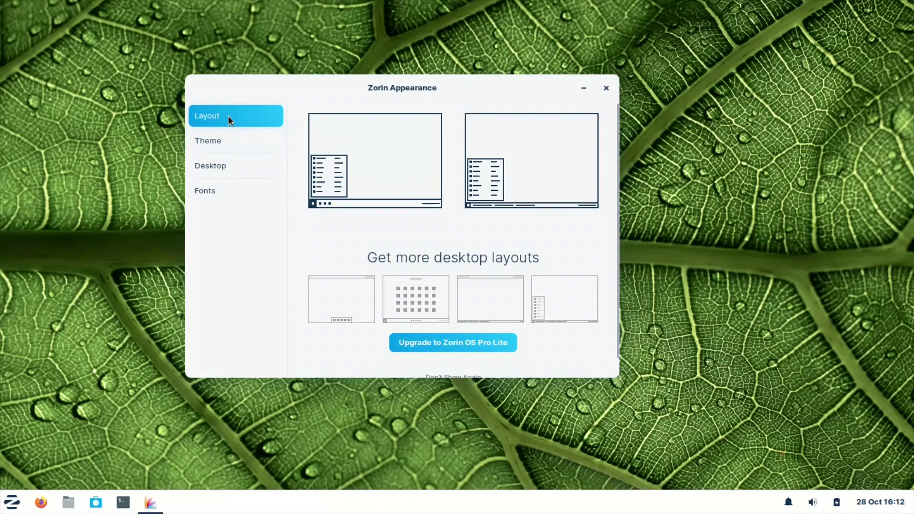
Set the Zorin theme background to dark, and check the start menu's light look beforehand
{"action": "left_click", "coordinate": [209, 142]}
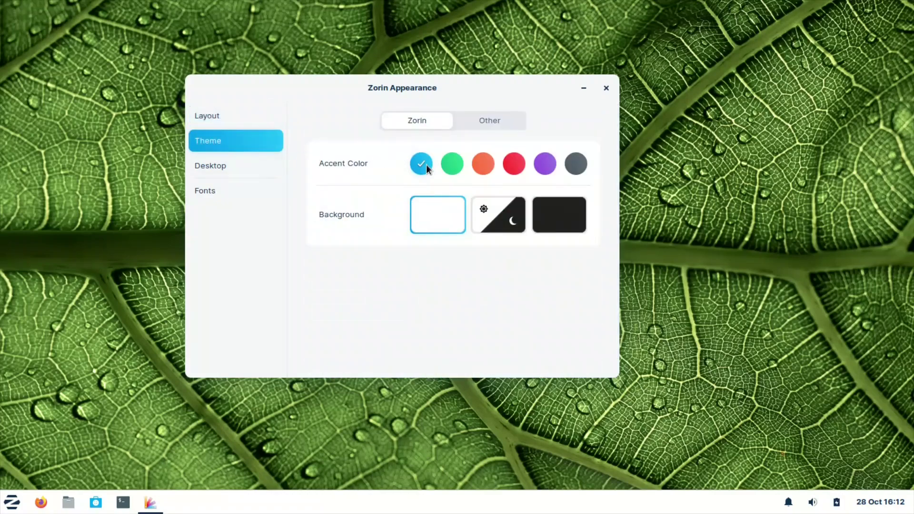
{"action": "left_click", "coordinate": [11, 501]}
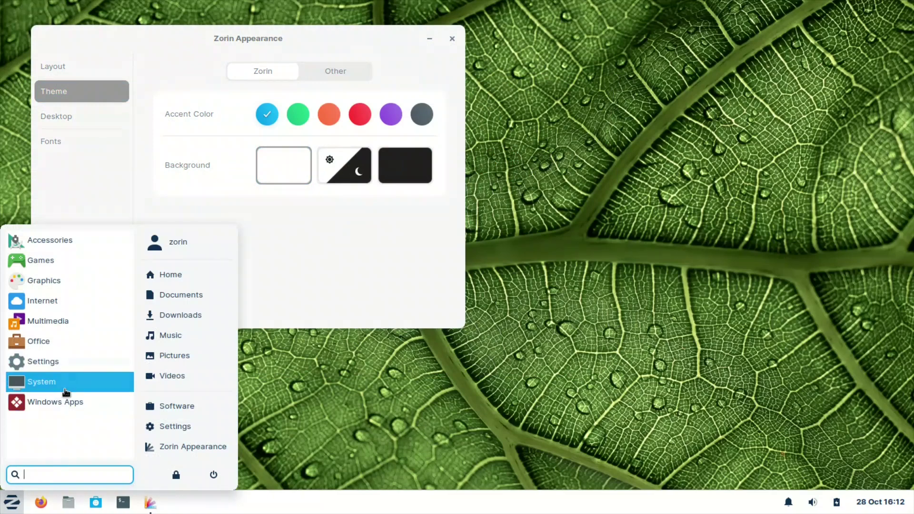
{"action": "left_click", "coordinate": [264, 153]}
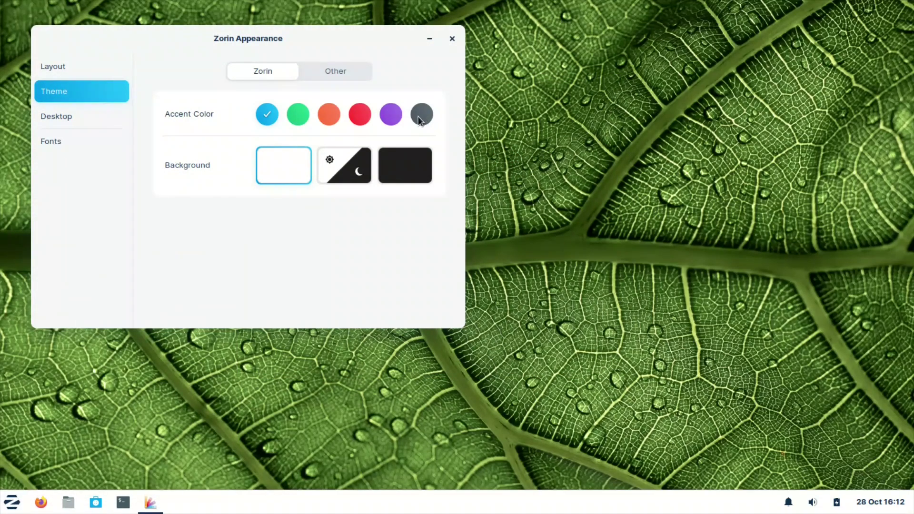
{"action": "left_click", "coordinate": [423, 165]}
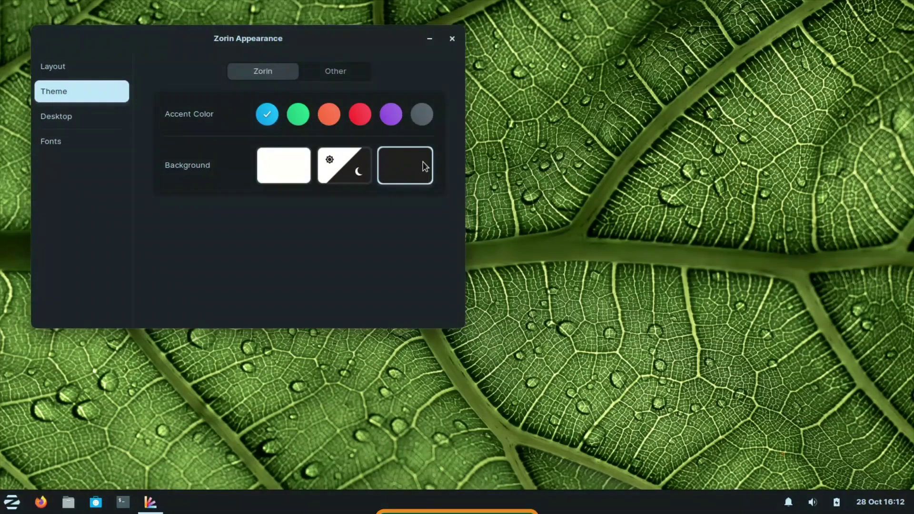
Try the automatic light and dark background with its manual schedule, and return to the dark background
{"action": "left_click", "coordinate": [347, 169]}
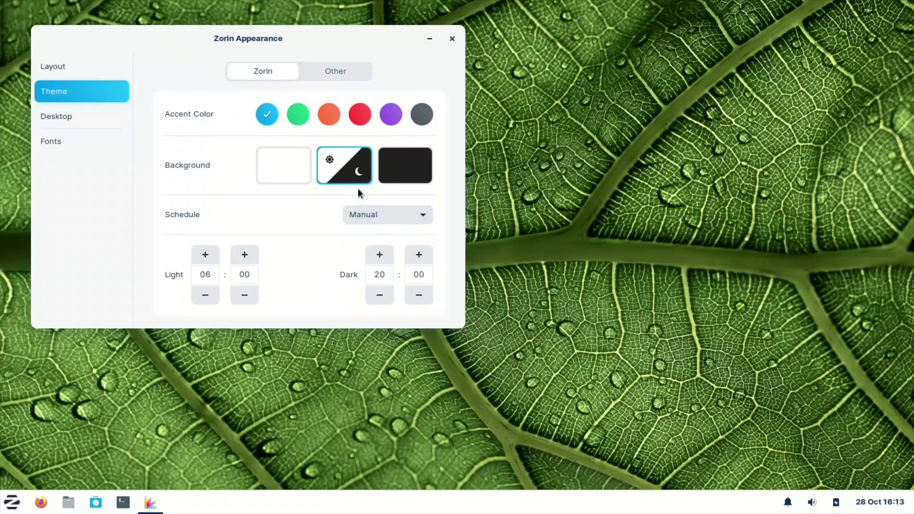
{"action": "left_click", "coordinate": [405, 175]}
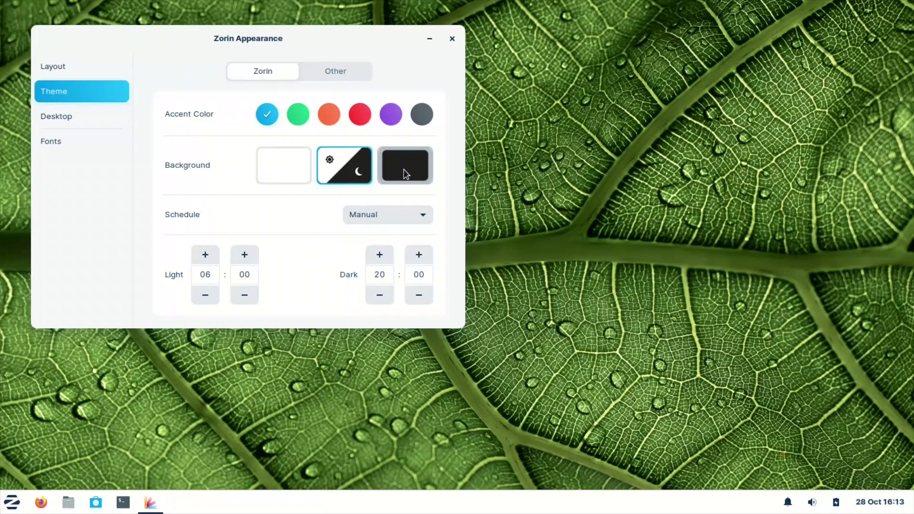
{"action": "left_click", "coordinate": [405, 174]}
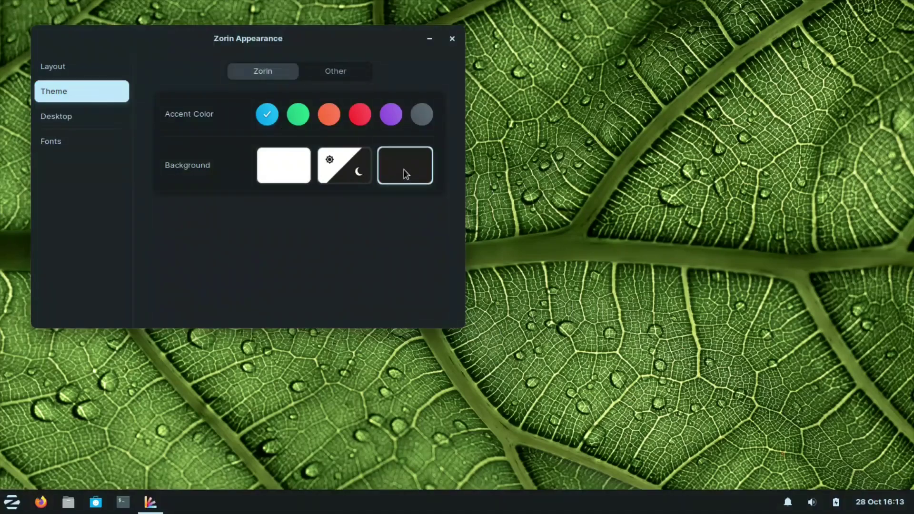
Enable the Home, Trash and Filesystem desktop icons and disable Mounted Volumes
{"action": "left_click", "coordinate": [74, 115]}
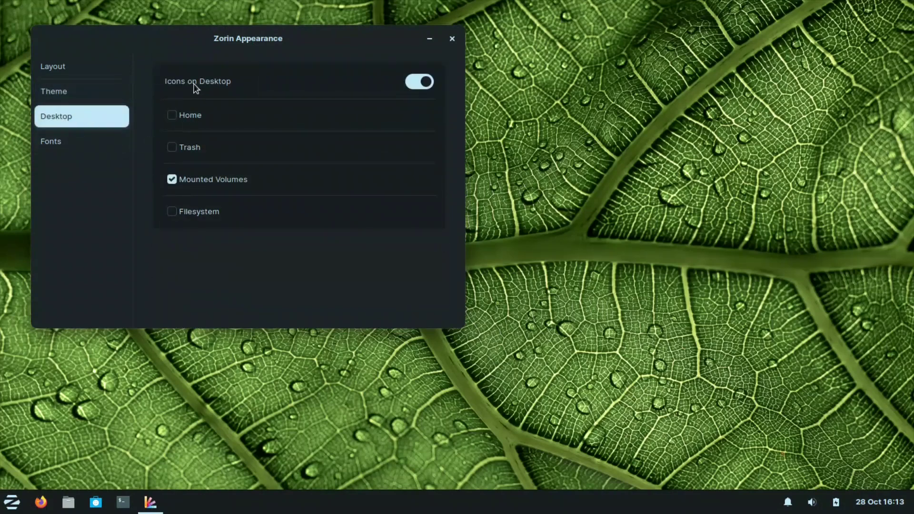
{"action": "left_click_drag", "start_coordinate": [185, 43], "coordinate": [297, 63]}
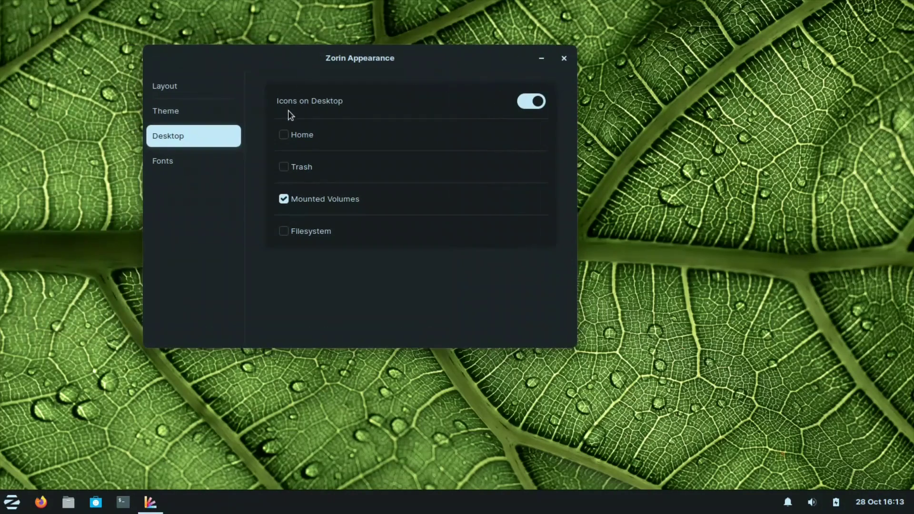
{"action": "left_click", "coordinate": [283, 134]}
{"action": "left_click", "coordinate": [283, 167]}
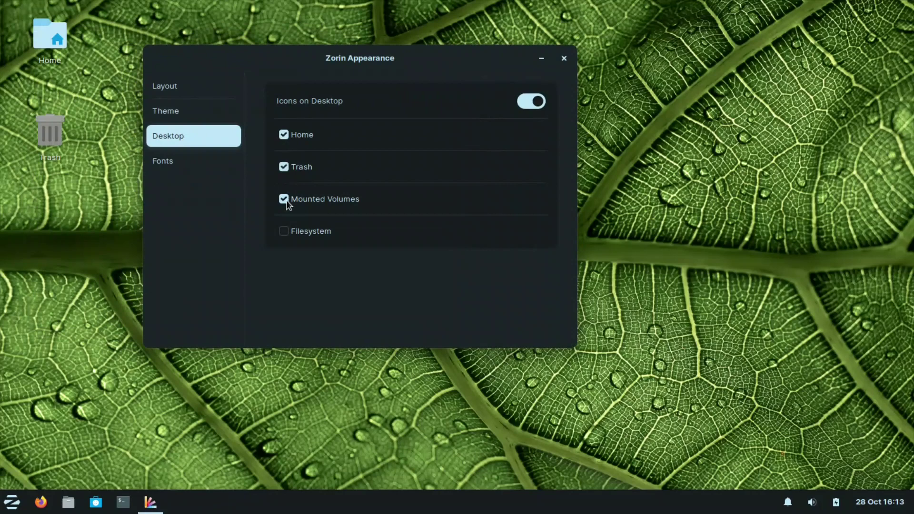
{"action": "left_click", "coordinate": [285, 200]}
{"action": "left_click", "coordinate": [282, 232]}
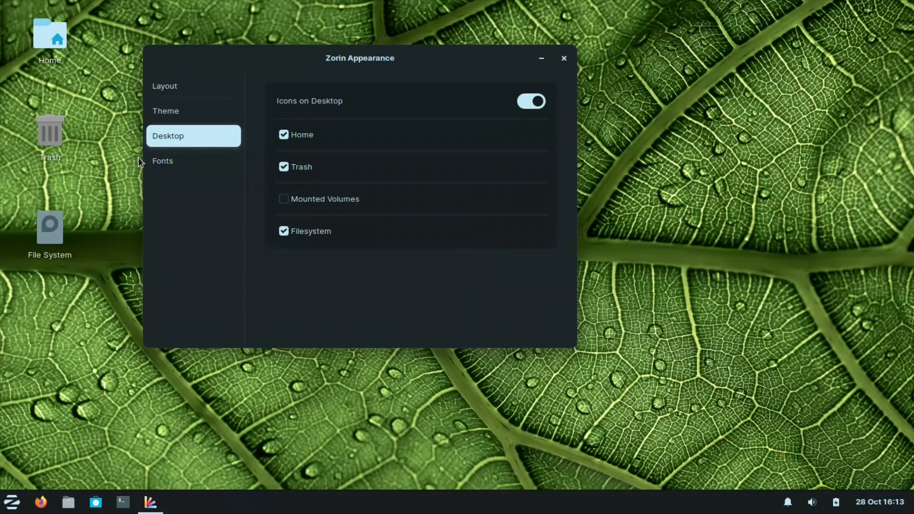
View the font settings for interface, monospace and window title text, and close Zorin Appearance
{"action": "left_click", "coordinate": [185, 161]}
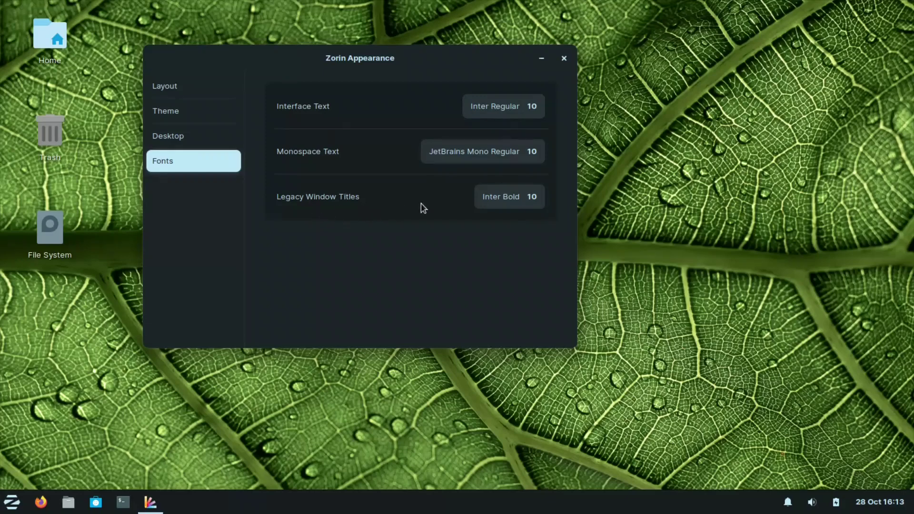
{"action": "left_click", "coordinate": [563, 58]}
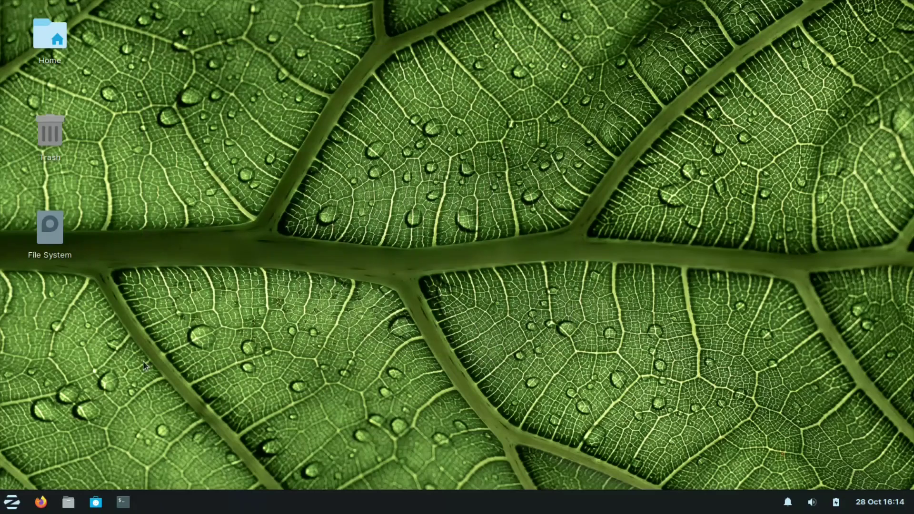
Reopen Zorin Appearance and move its window clear of the desktop icons to view the layouts in dark mode
{"action": "left_click", "coordinate": [11, 502]}
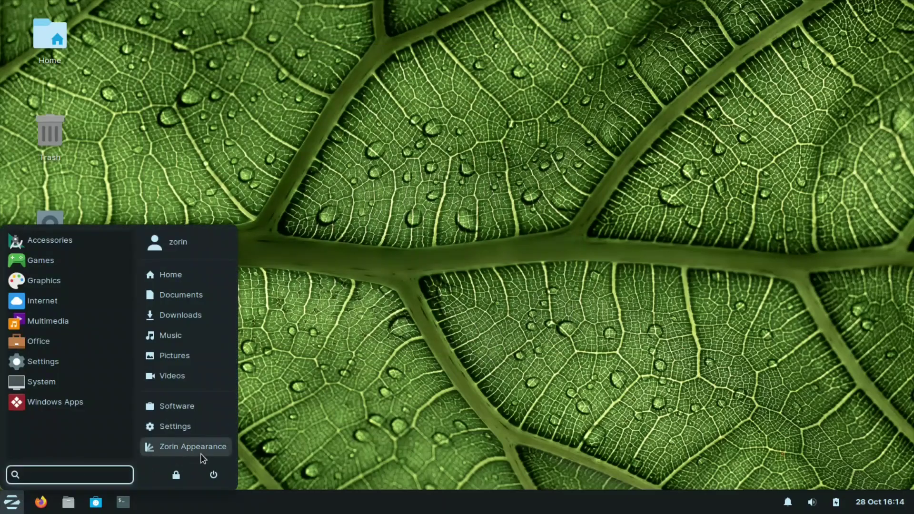
{"action": "left_click", "coordinate": [201, 453]}
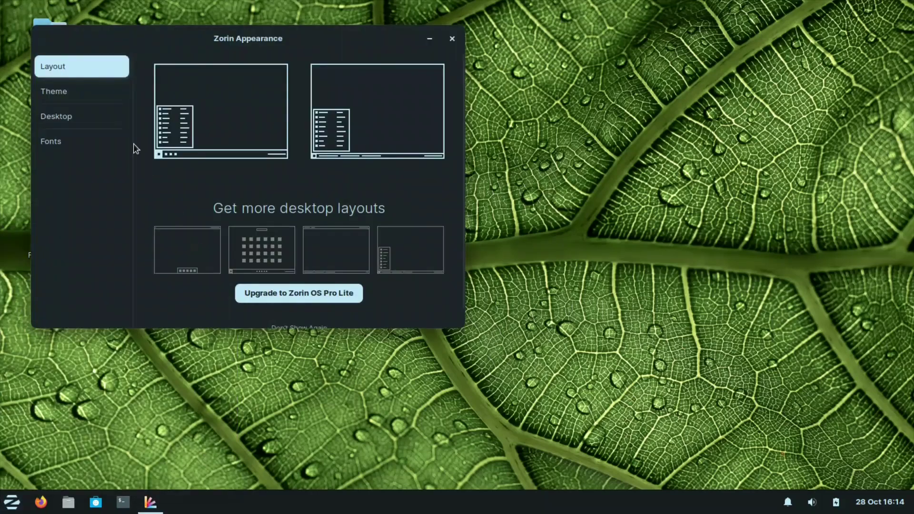
{"action": "left_click_drag", "start_coordinate": [135, 30], "coordinate": [276, 58]}
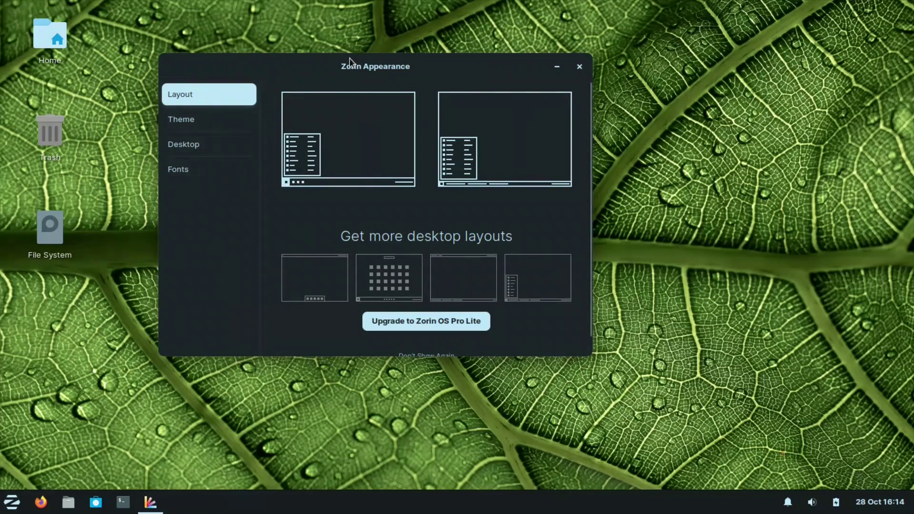
{"action": "left_click_drag", "start_coordinate": [350, 61], "coordinate": [319, 109]}
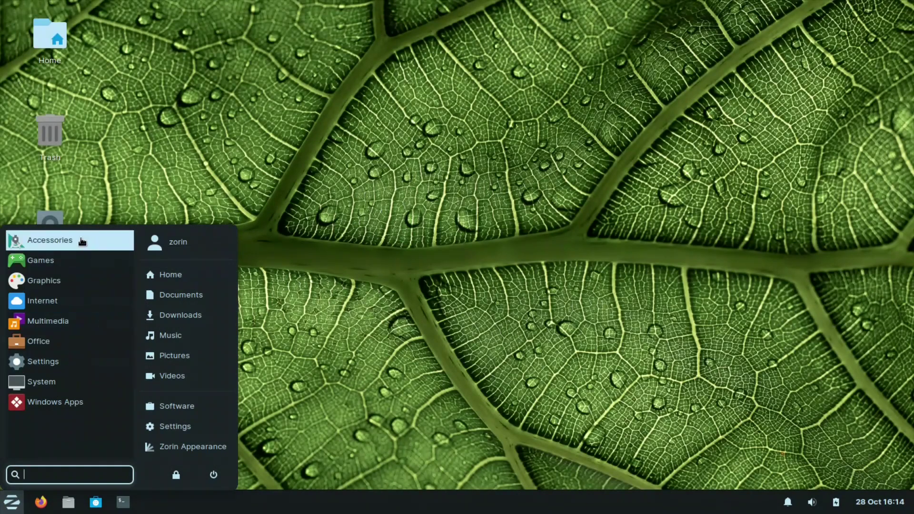
Look through the preinstalled applications in the Accessories category and return to the category list
{"action": "left_click", "coordinate": [81, 241]}
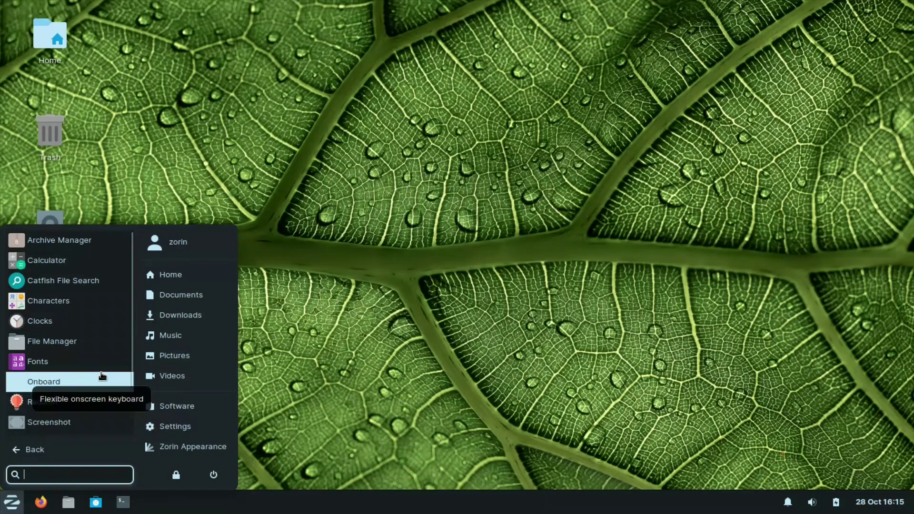
{"action": "scroll", "coordinate": [102, 376], "scroll_direction": "down", "scroll_amount": 3}
{"action": "scroll", "coordinate": [102, 376], "scroll_direction": "up", "scroll_amount": 3}
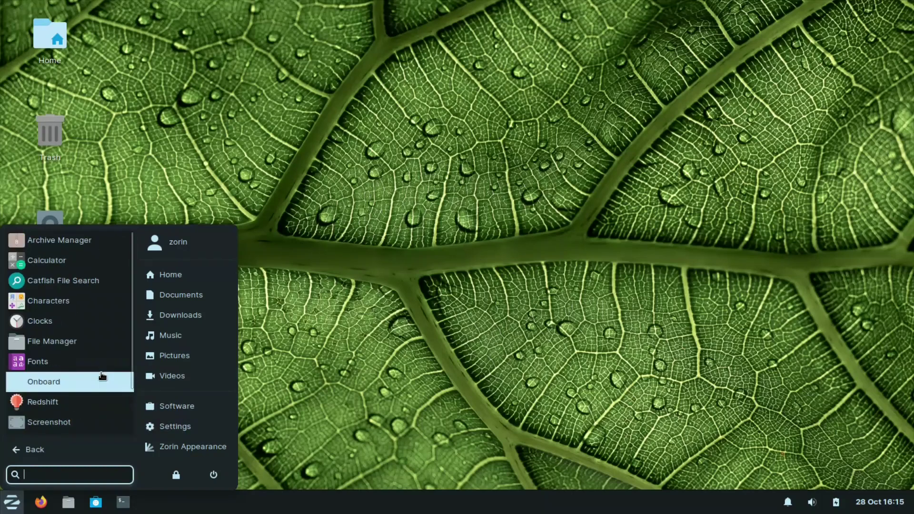
{"action": "left_click", "coordinate": [30, 449]}
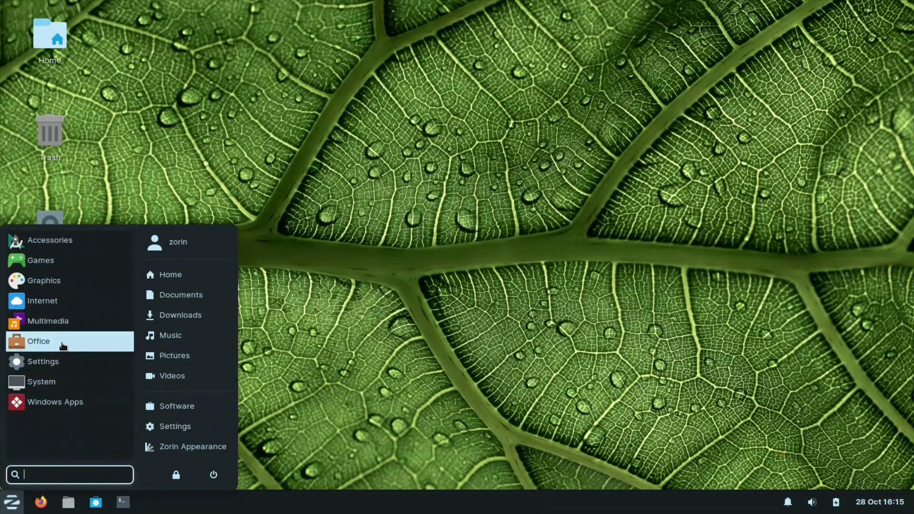
Launch AisleRiot Solitaire from the Games category to view it, and close the game
{"action": "left_click", "coordinate": [78, 265]}
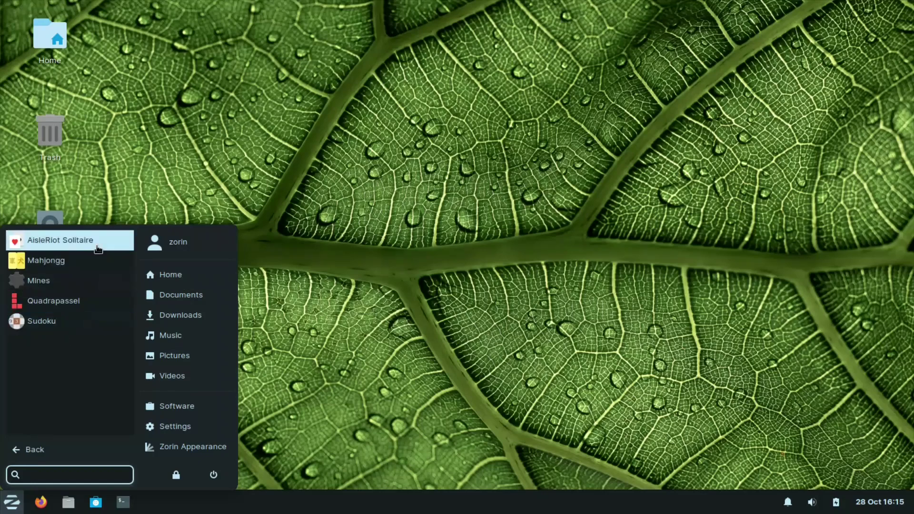
{"action": "left_click", "coordinate": [97, 249]}
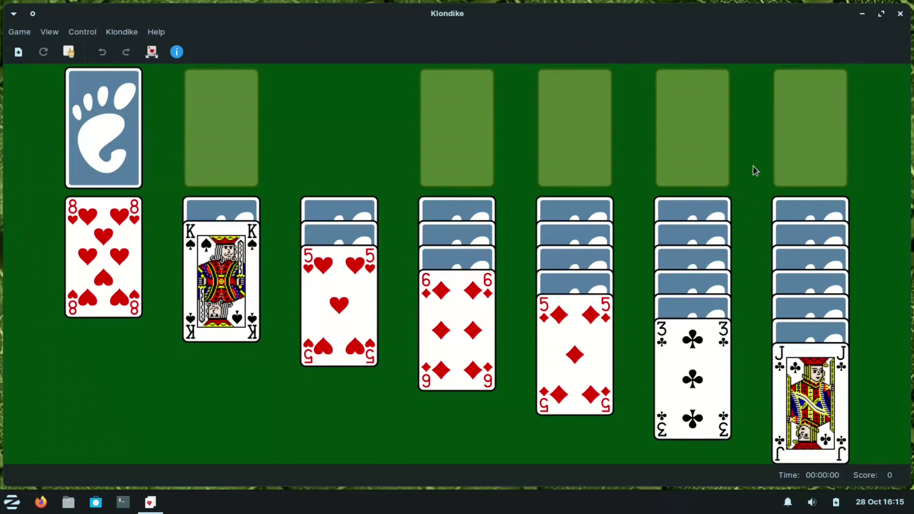
{"action": "left_click", "coordinate": [899, 15]}
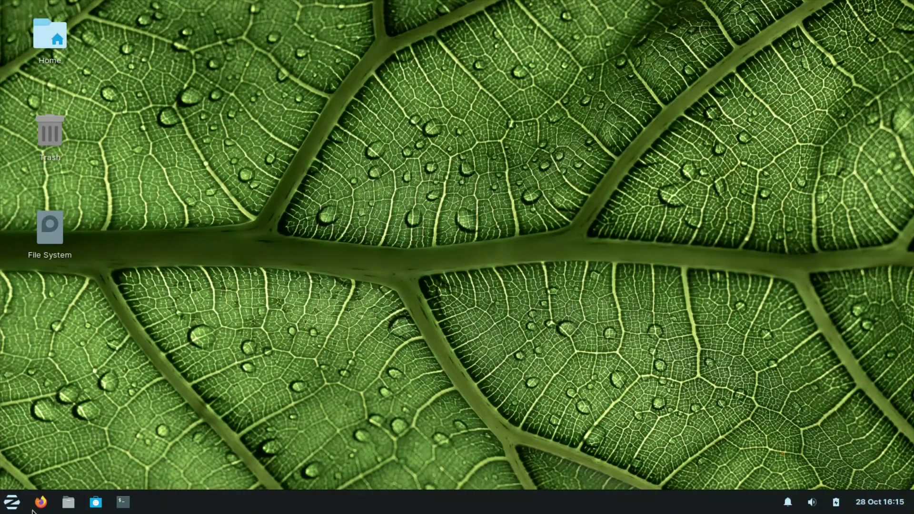
Look through the preinstalled applications in the Graphics, Internet and Multimedia categories
{"action": "left_click", "coordinate": [18, 508]}
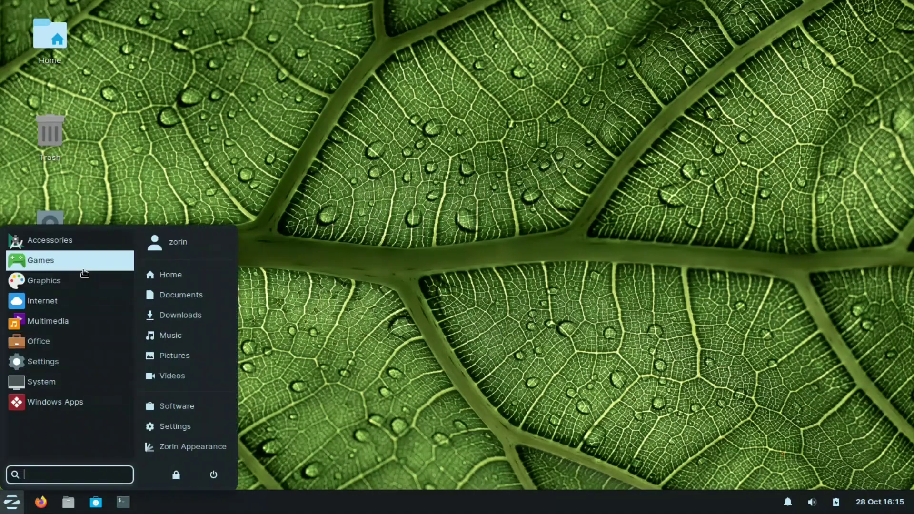
{"action": "left_click", "coordinate": [76, 282]}
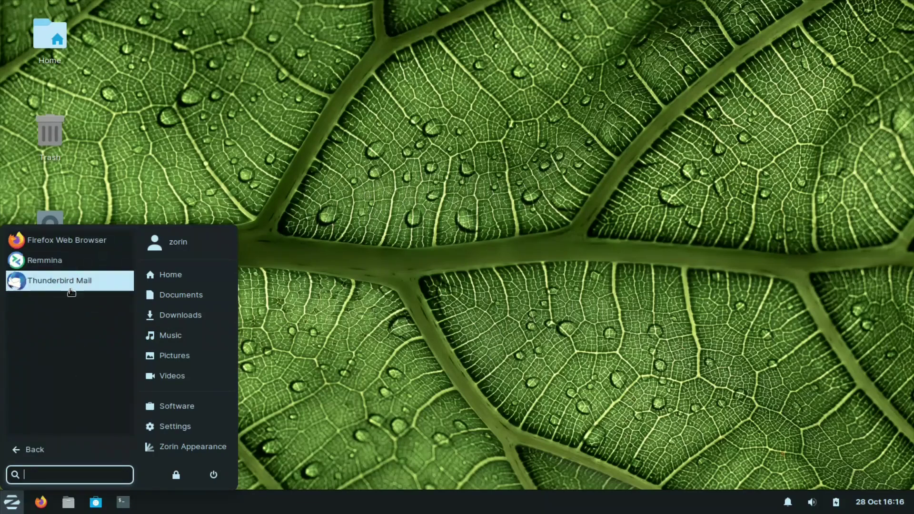
{"action": "left_click", "coordinate": [13, 450]}
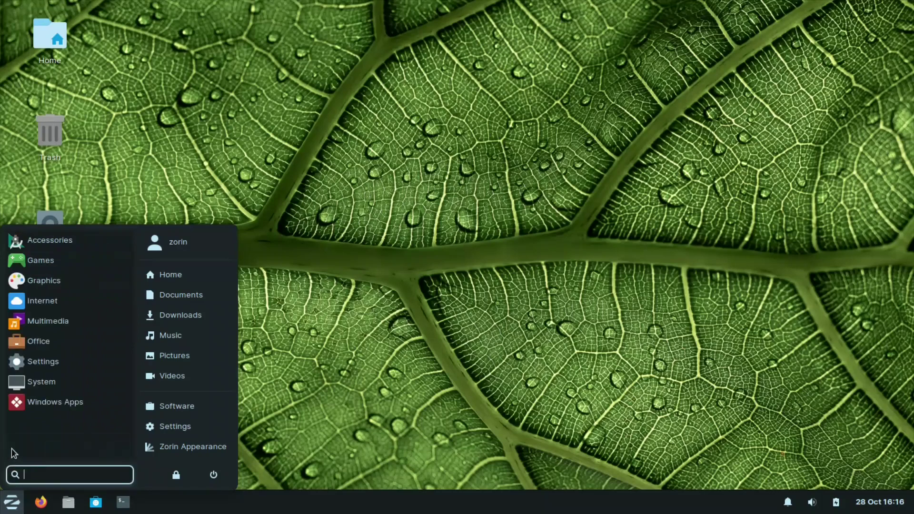
{"action": "left_click", "coordinate": [71, 325]}
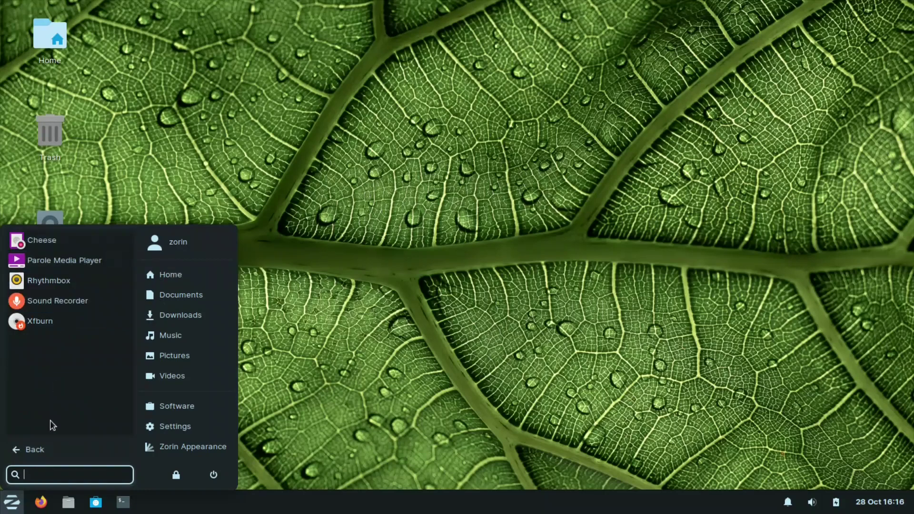
{"action": "left_click", "coordinate": [28, 450]}
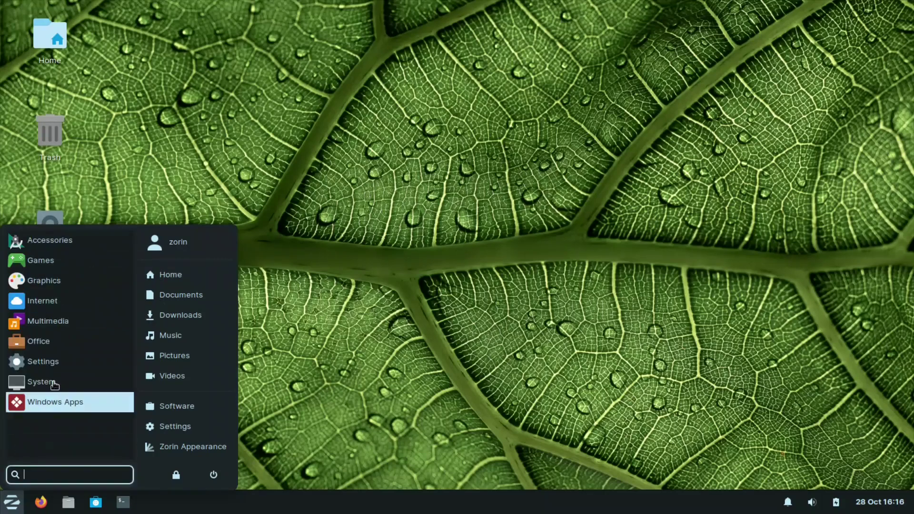
Launch LibreOffice Writer from the Office category with a blank document
{"action": "left_click", "coordinate": [75, 339]}
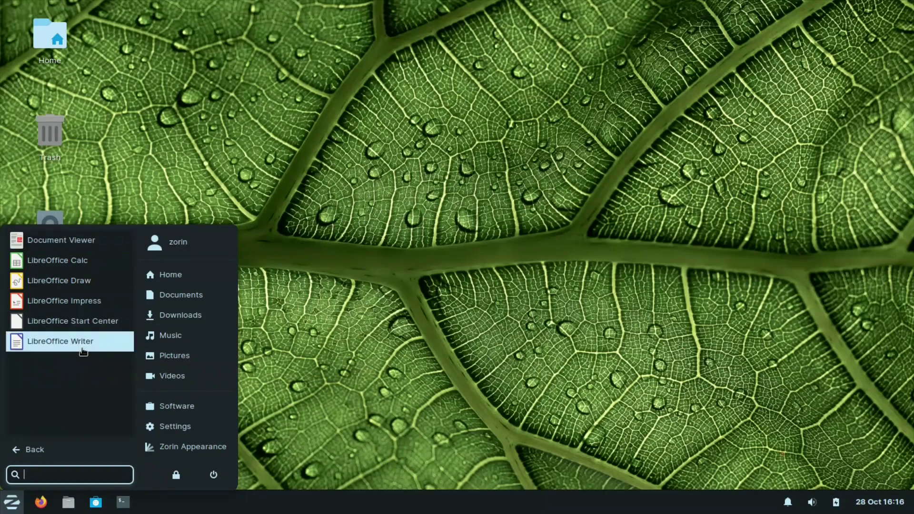
{"action": "left_click", "coordinate": [83, 350]}
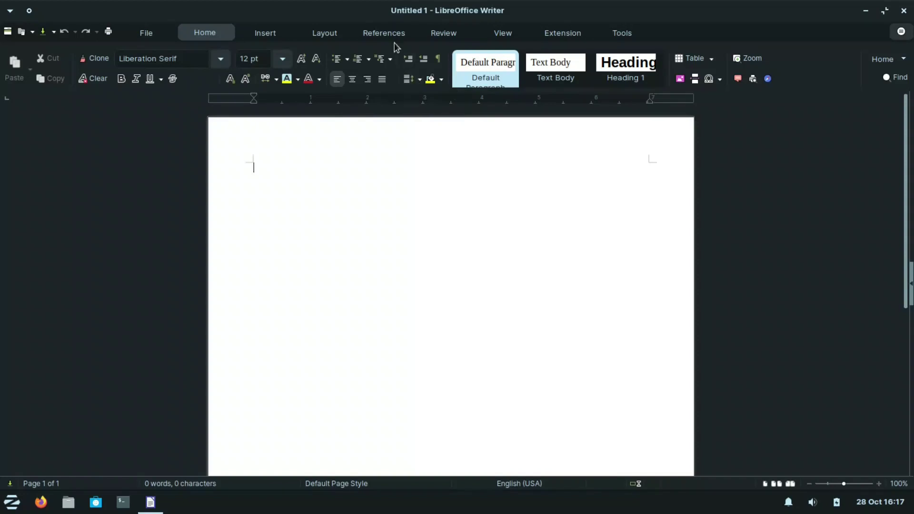
Look through the font list in the blank Writer document to check which fonts are available, and close the list
{"action": "left_click", "coordinate": [221, 59]}
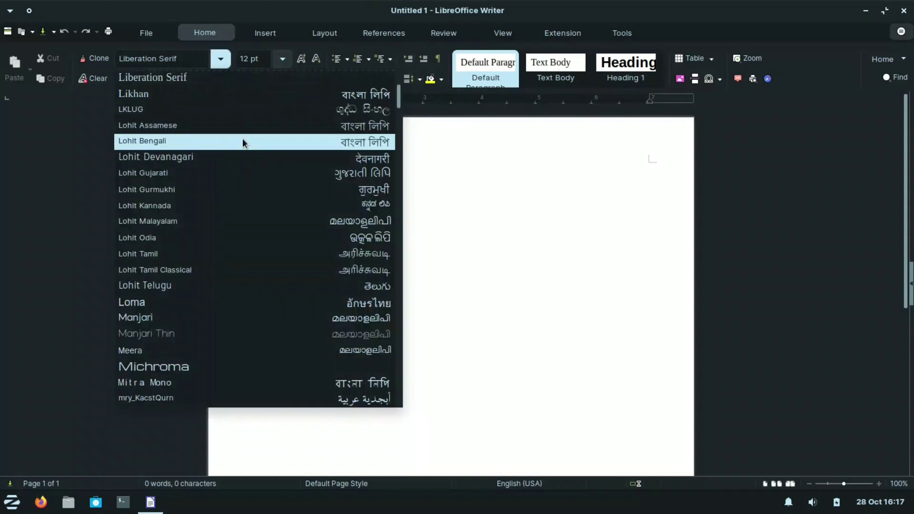
{"action": "scroll", "coordinate": [241, 139], "scroll_direction": "up", "scroll_amount": 2}
{"action": "scroll", "coordinate": [243, 145], "scroll_direction": "up", "scroll_amount": 3}
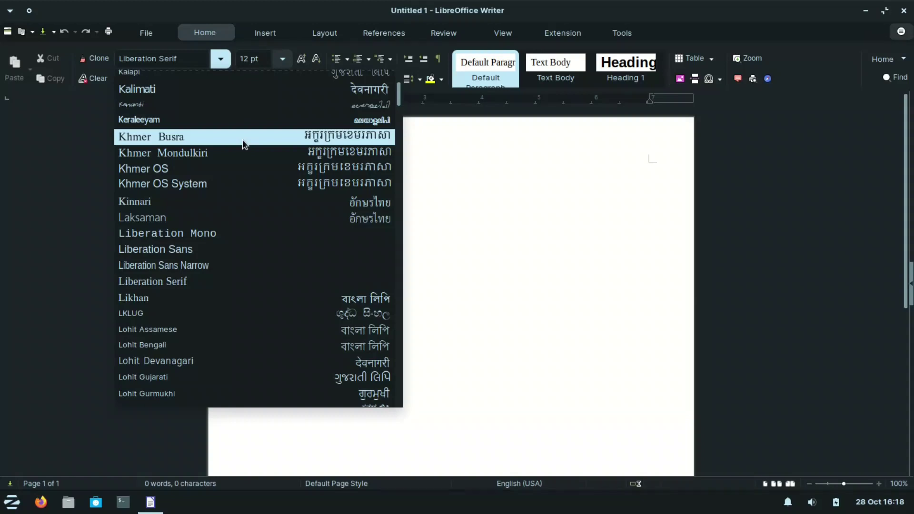
{"action": "scroll", "coordinate": [245, 145], "scroll_direction": "up", "scroll_amount": 9}
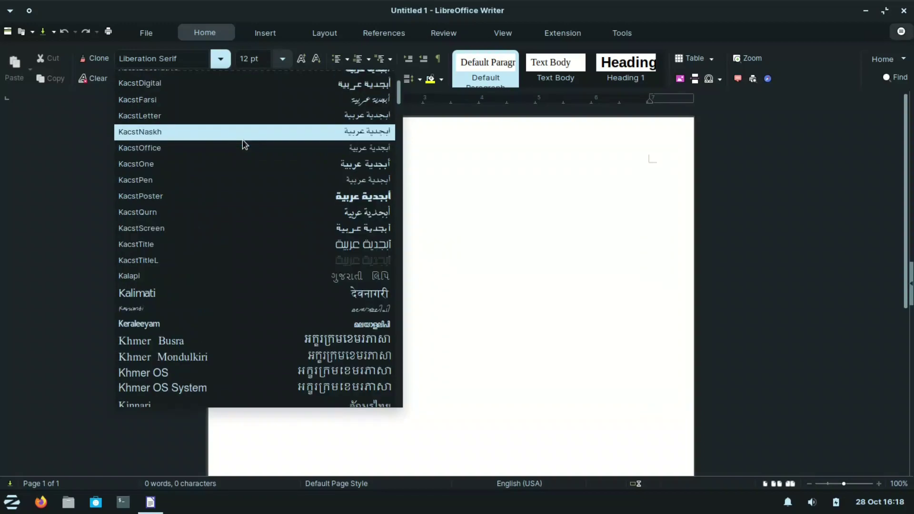
{"action": "scroll", "coordinate": [304, 157], "scroll_direction": "up", "scroll_amount": 10}
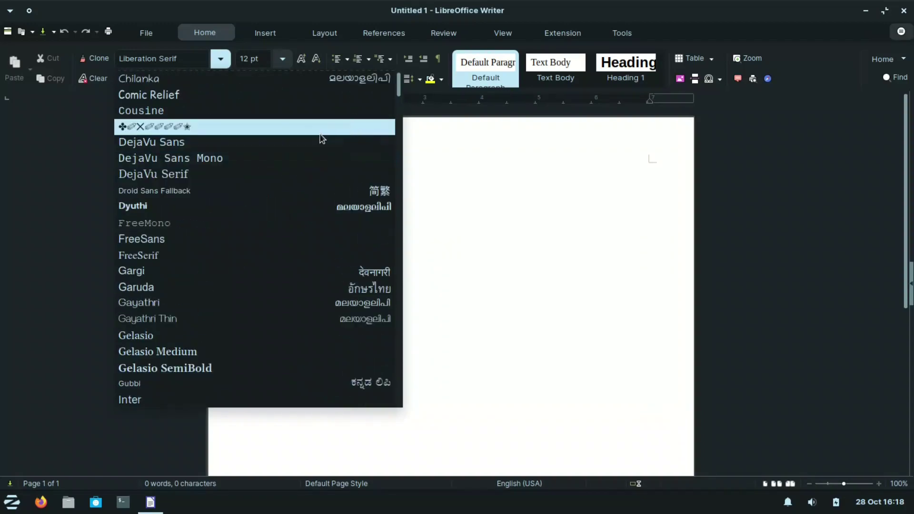
{"action": "scroll", "coordinate": [316, 139], "scroll_direction": "up", "scroll_amount": 2}
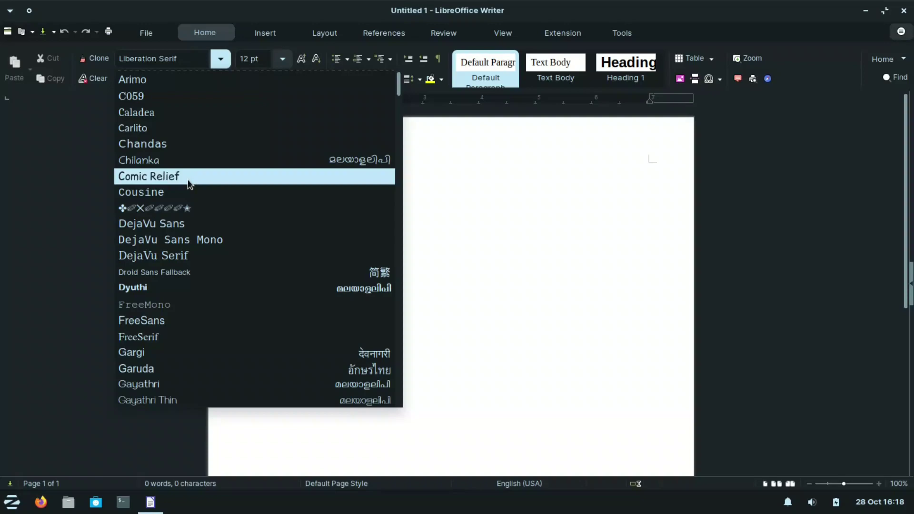
{"action": "scroll", "coordinate": [188, 179], "scroll_direction": "down", "scroll_amount": 8}
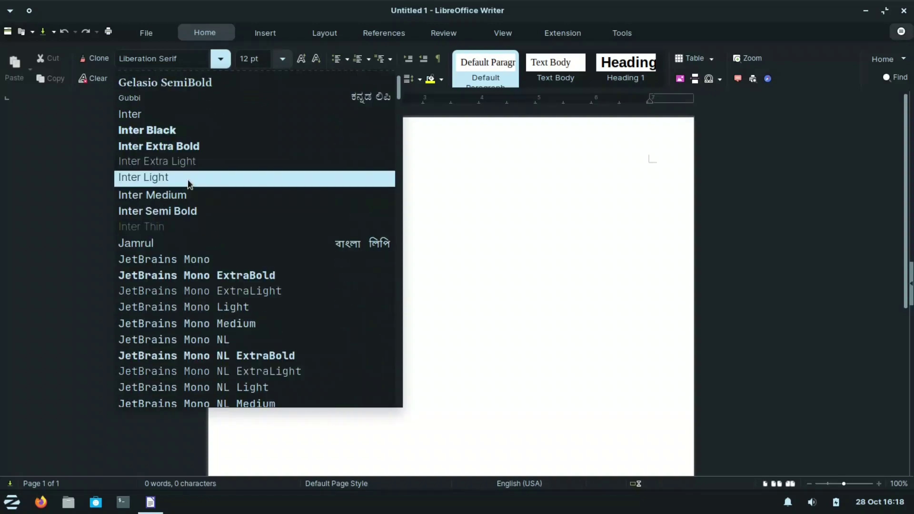
{"action": "scroll", "coordinate": [188, 179], "scroll_direction": "down", "scroll_amount": 6}
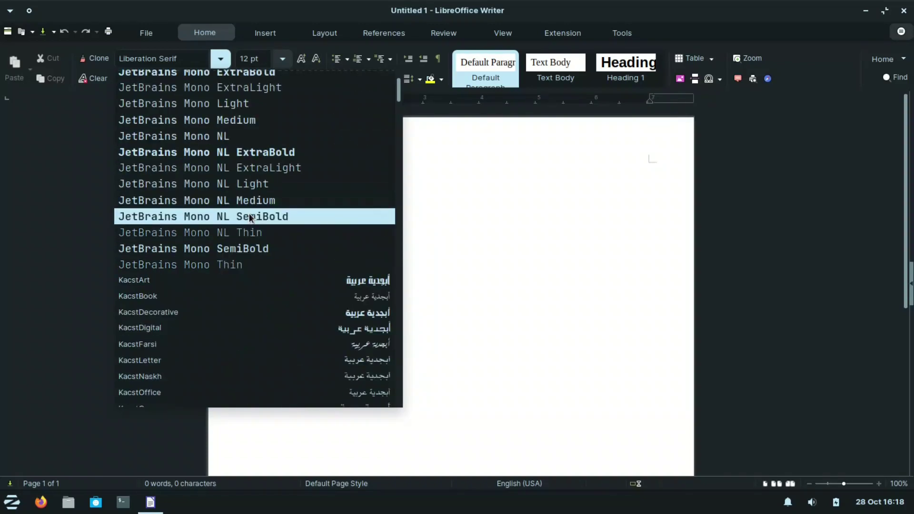
{"action": "scroll", "coordinate": [249, 214], "scroll_direction": "down", "scroll_amount": 13}
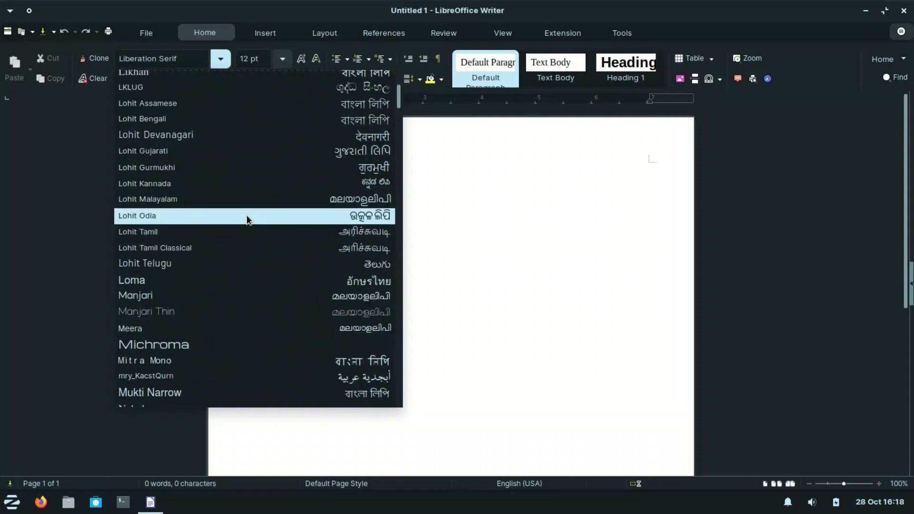
{"action": "scroll", "coordinate": [247, 218], "scroll_direction": "down", "scroll_amount": 5}
{"action": "left_click", "coordinate": [497, 256]}
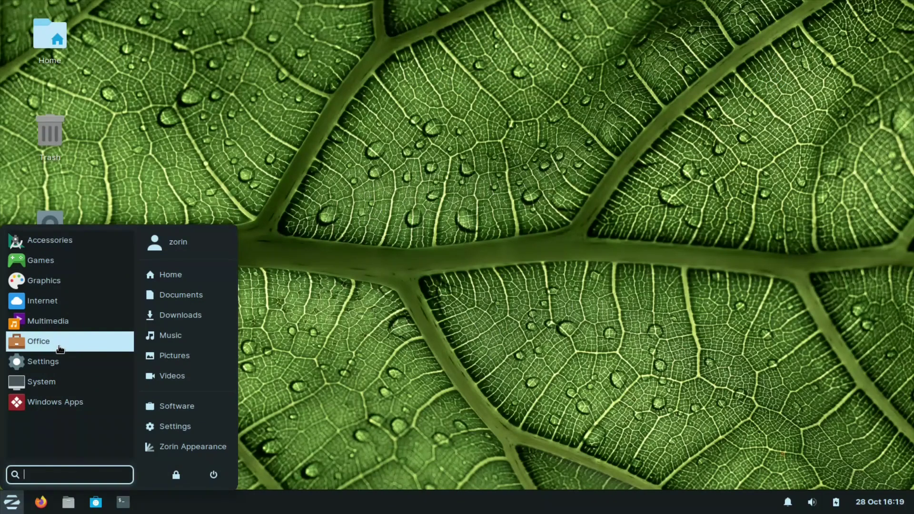
Open a terminal on the desktop, run "sudo apt install msttcorefonts" and enter the account password
{"action": "left_click", "coordinate": [361, 369]}
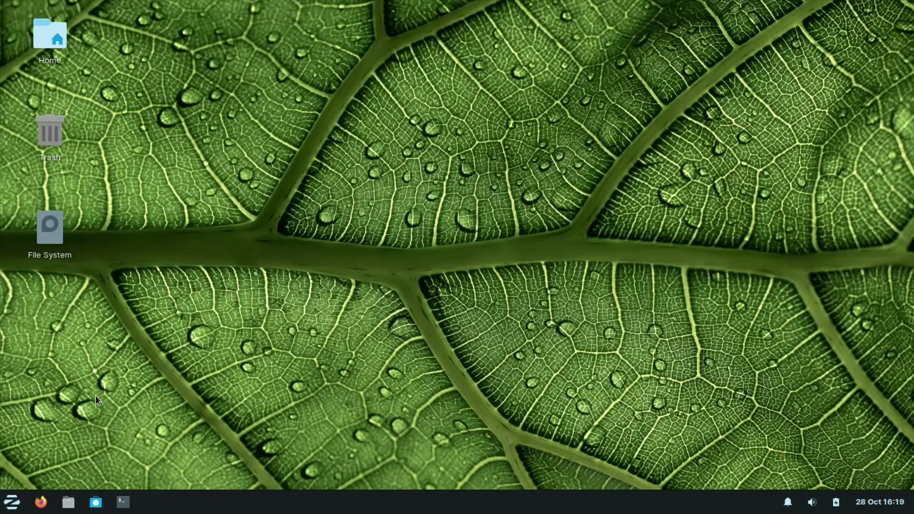
{"action": "key", "text": "ctrl+alt+t"}
{"action": "type", "text": "s"}
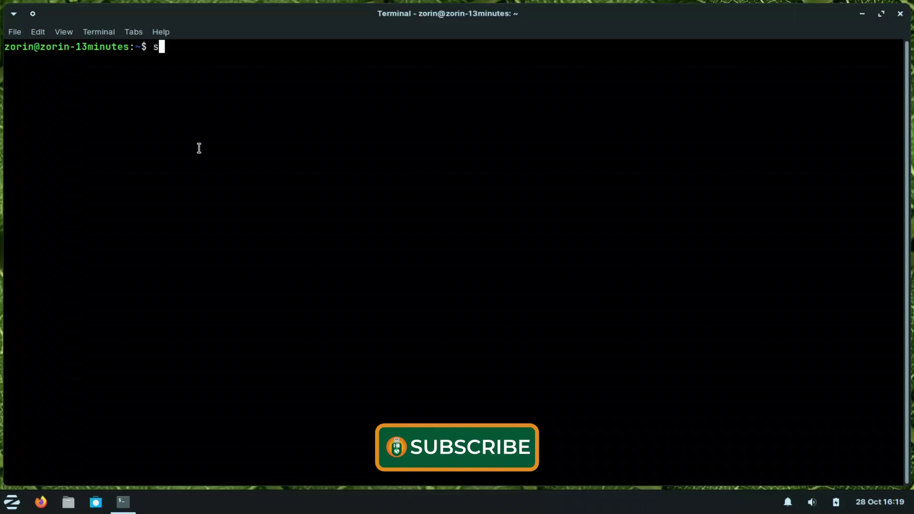
{"action": "type", "text": "udo apt install msttcorefonts"}
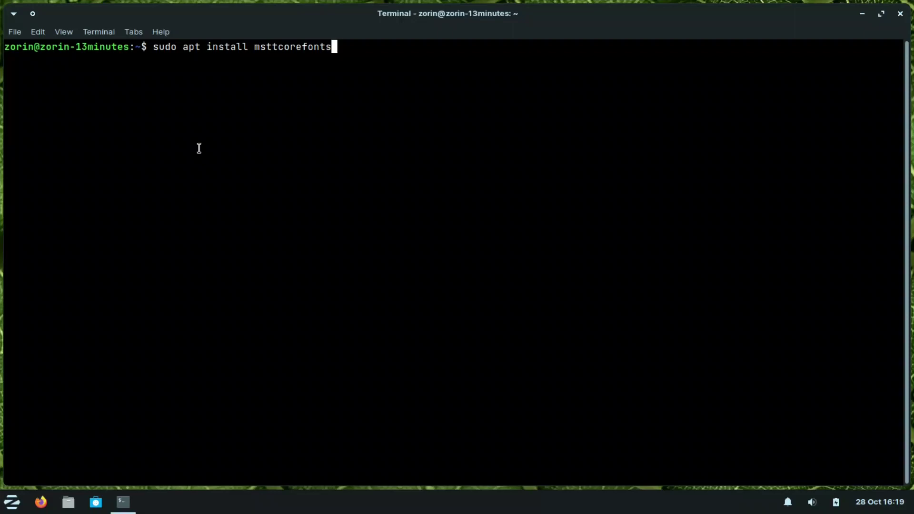
{"action": "key", "text": "Return"}
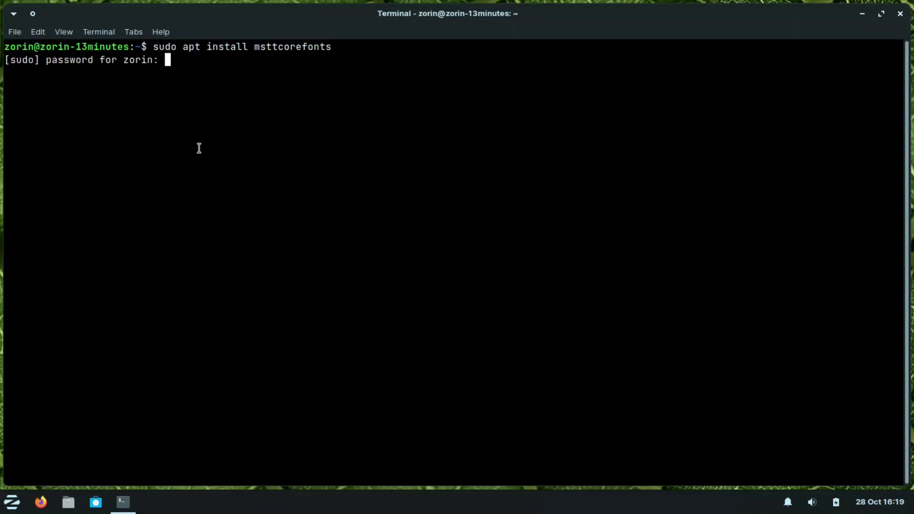
{"action": "key", "text": "Return"}
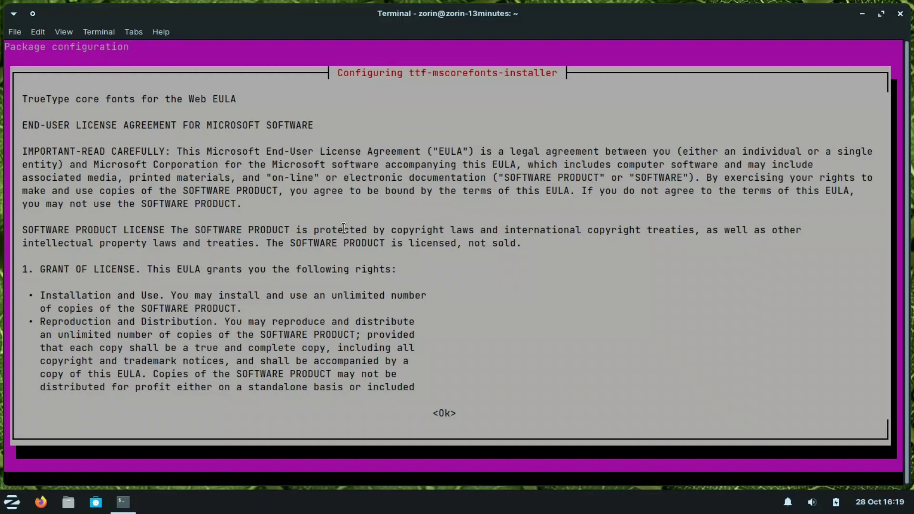
Accept the EULA license terms of ttf-mscorefonts-installer, let the fonts install, and close the terminal
{"action": "key", "text": "Tab"}
{"action": "key", "text": "Return"}
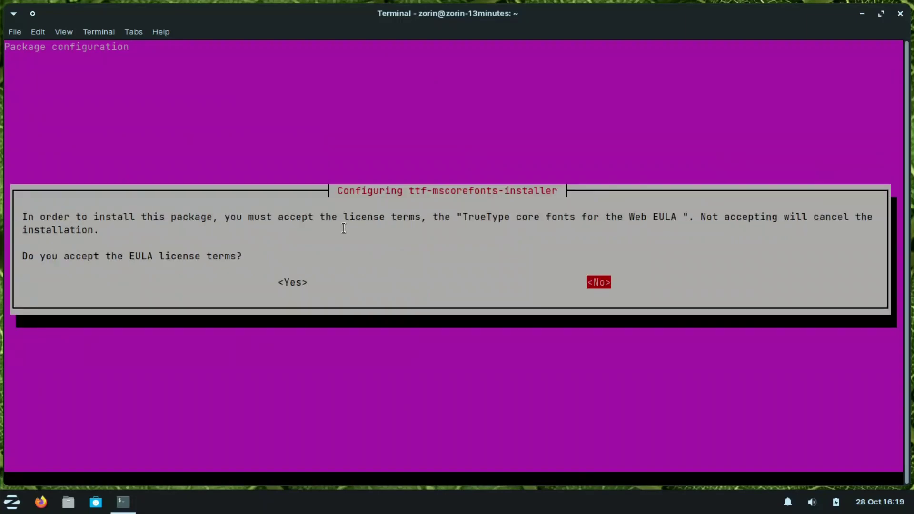
{"action": "key", "text": "Tab"}
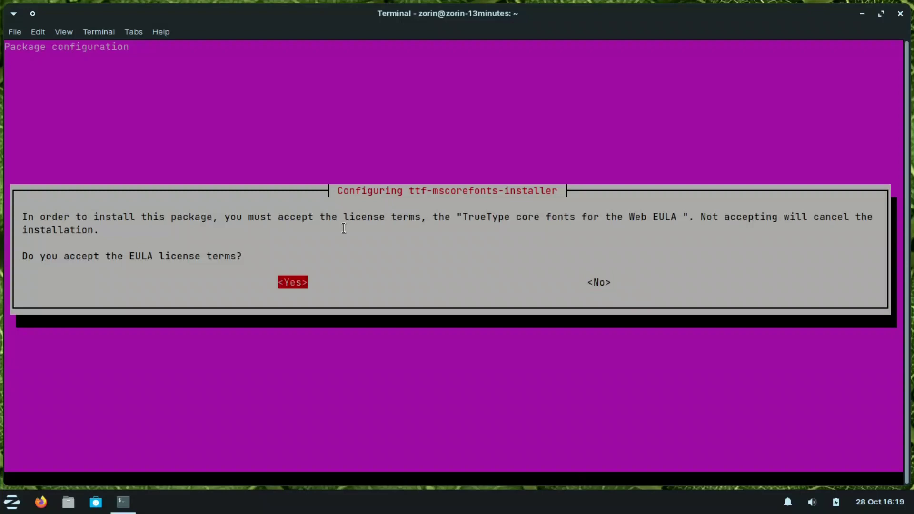
{"action": "key", "text": "Return"}
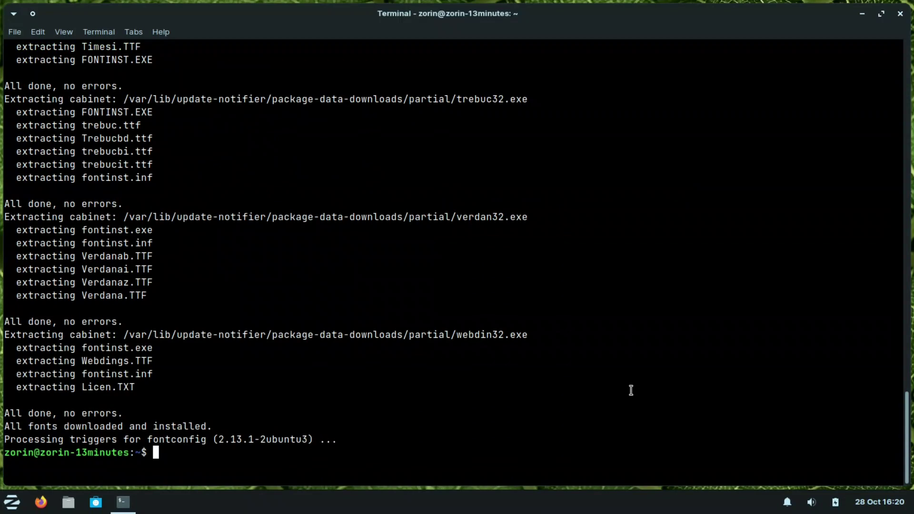
{"action": "left_click", "coordinate": [901, 14]}
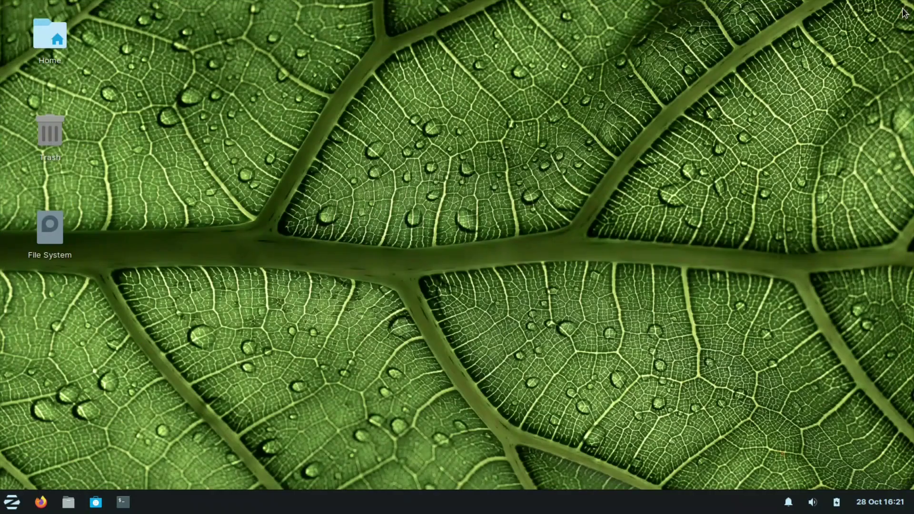
Launch LibreOffice Writer from the Office category and look through its font list for the Microsoft fonts
{"action": "left_click", "coordinate": [8, 505]}
{"action": "left_click", "coordinate": [59, 343]}
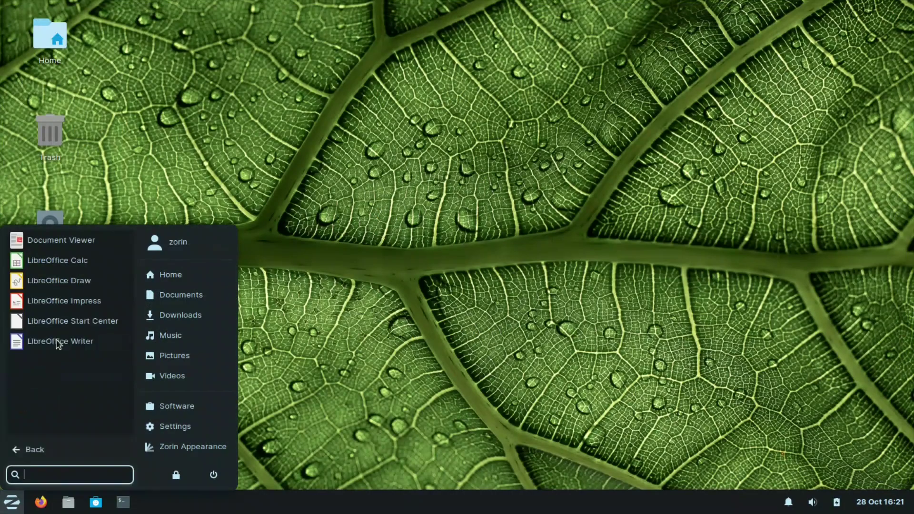
{"action": "left_click", "coordinate": [59, 342]}
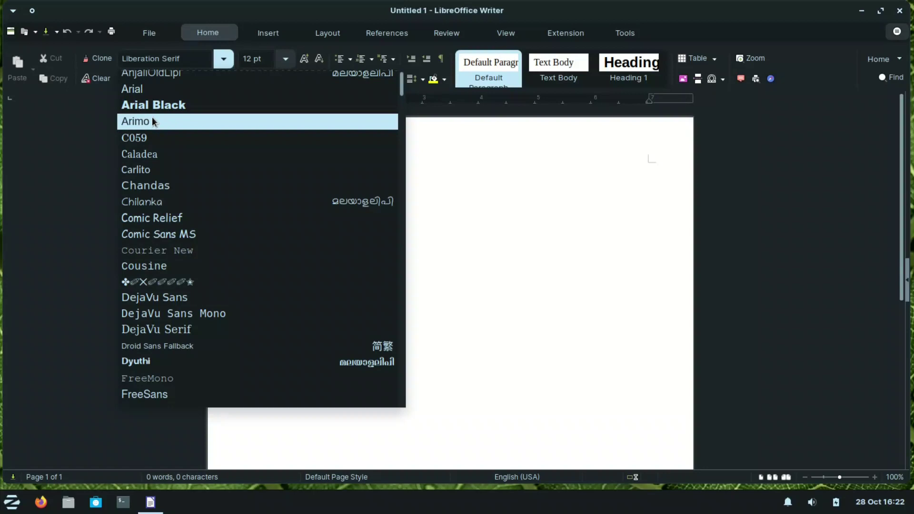
{"action": "scroll", "coordinate": [197, 160], "scroll_direction": "down", "scroll_amount": 15}
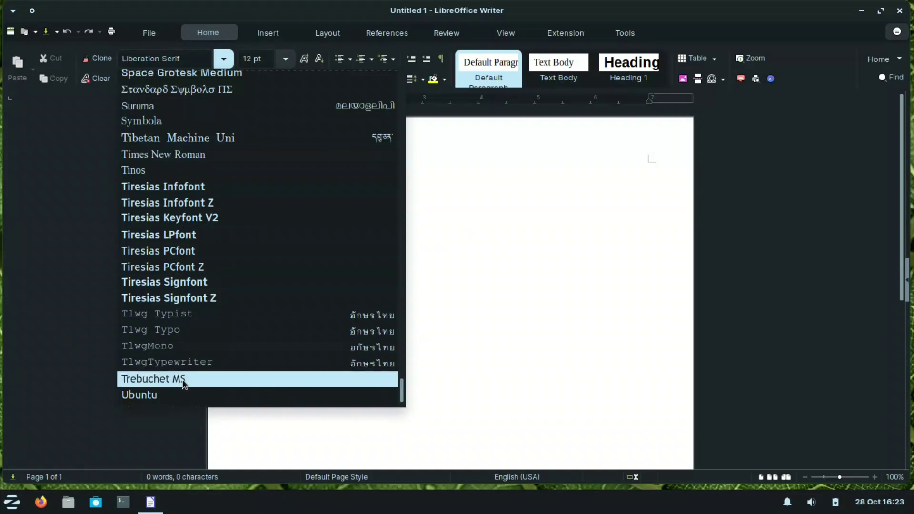
{"action": "scroll", "coordinate": [249, 257], "scroll_direction": "up", "scroll_amount": 2}
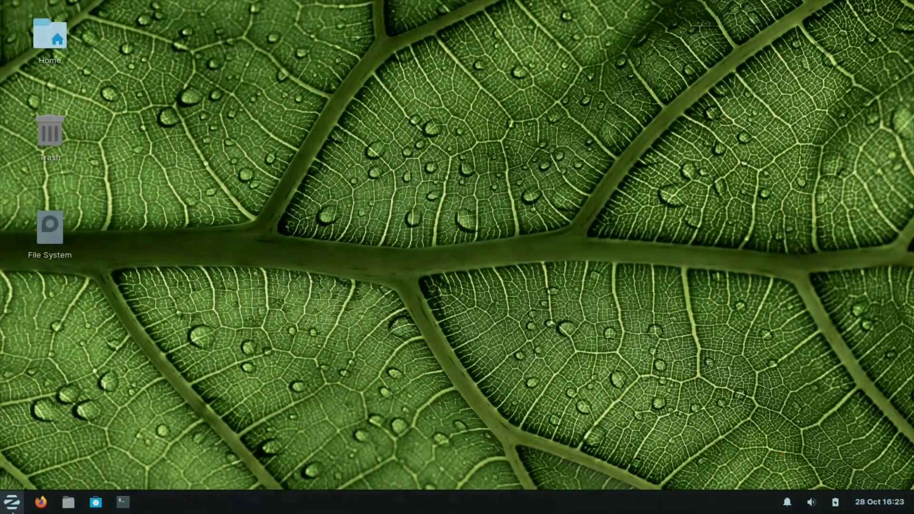
View the tools in the applications menu's Settings category and open the full Settings window
{"action": "left_click", "coordinate": [12, 501]}
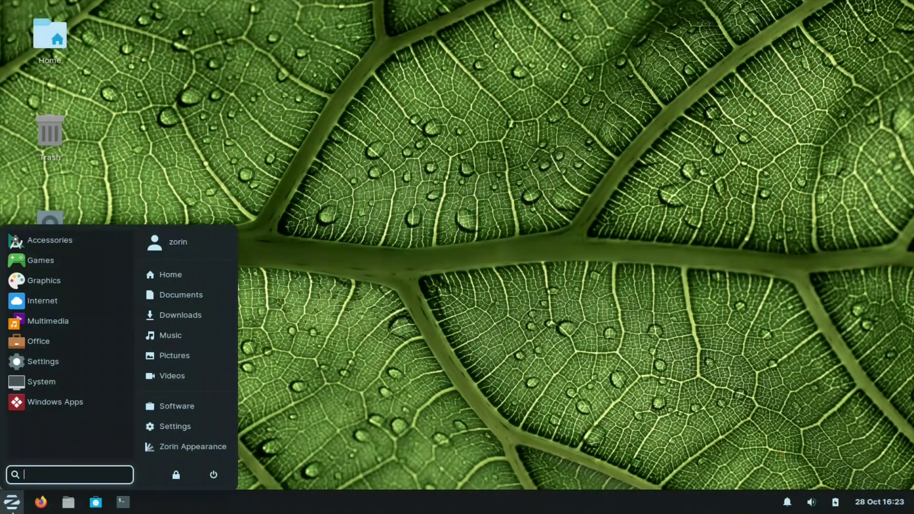
{"action": "left_click", "coordinate": [67, 362]}
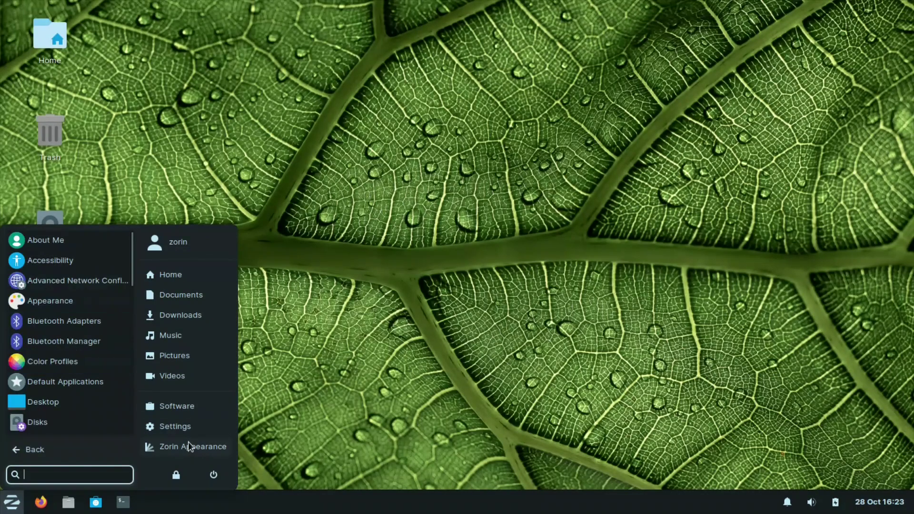
{"action": "left_click", "coordinate": [188, 429]}
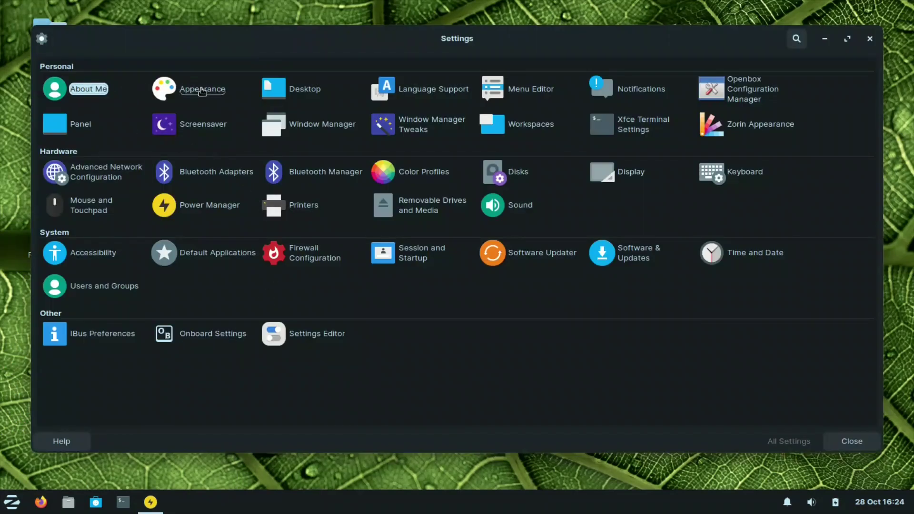
Examine the Style, Icons, Fonts and Settings pages of the Appearance settings, and return to all settings
{"action": "left_click", "coordinate": [202, 92]}
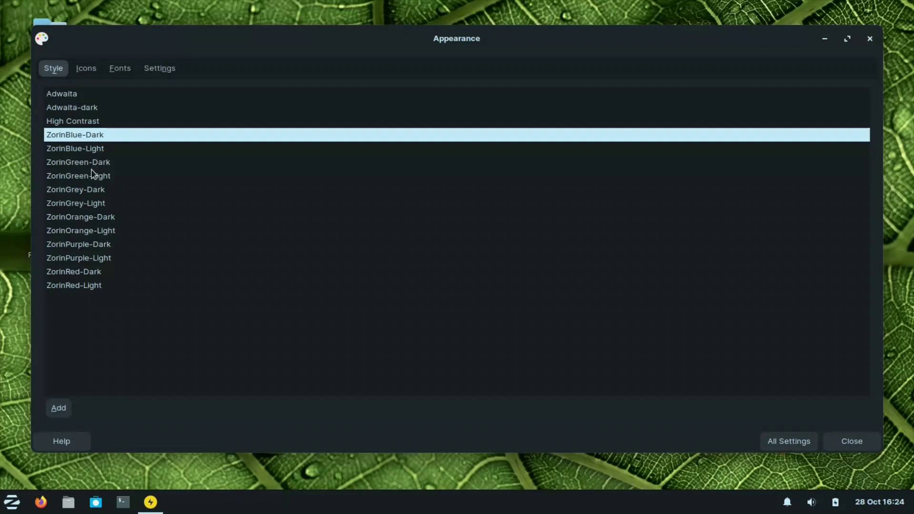
{"action": "left_click", "coordinate": [94, 75]}
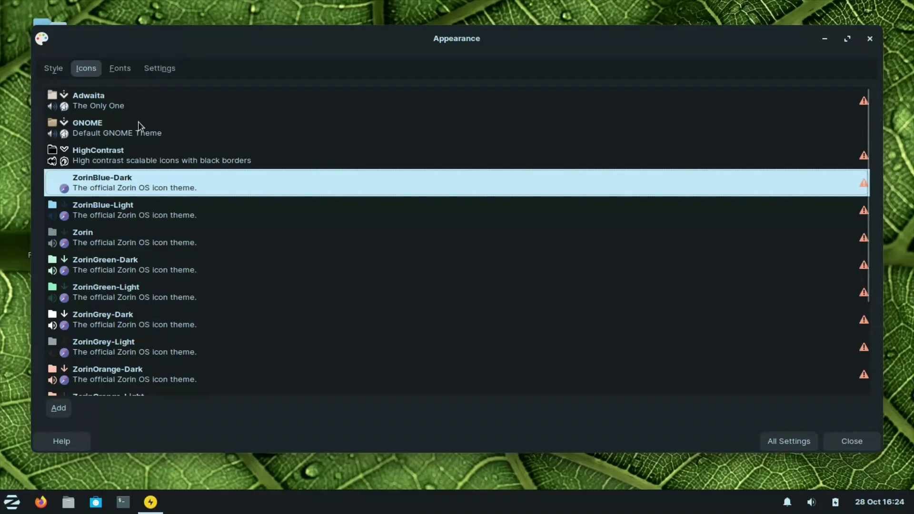
{"action": "left_click", "coordinate": [119, 69]}
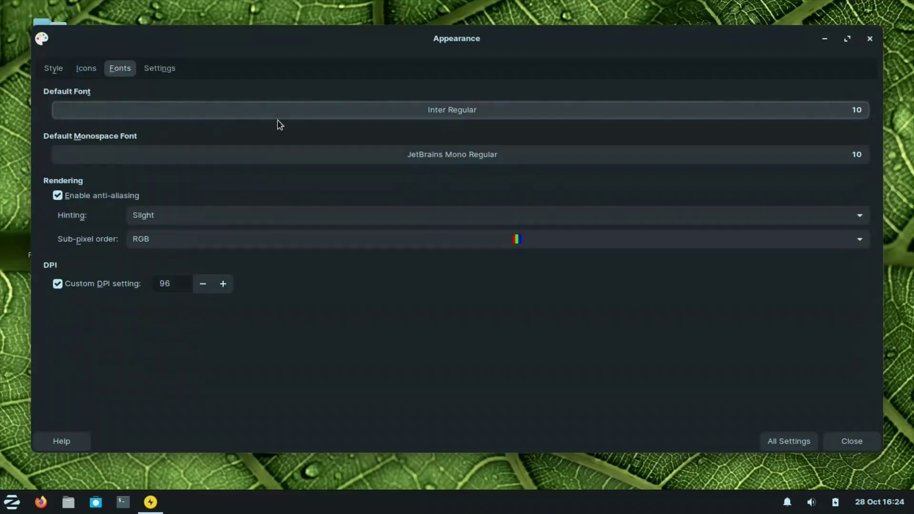
{"action": "left_click", "coordinate": [163, 69]}
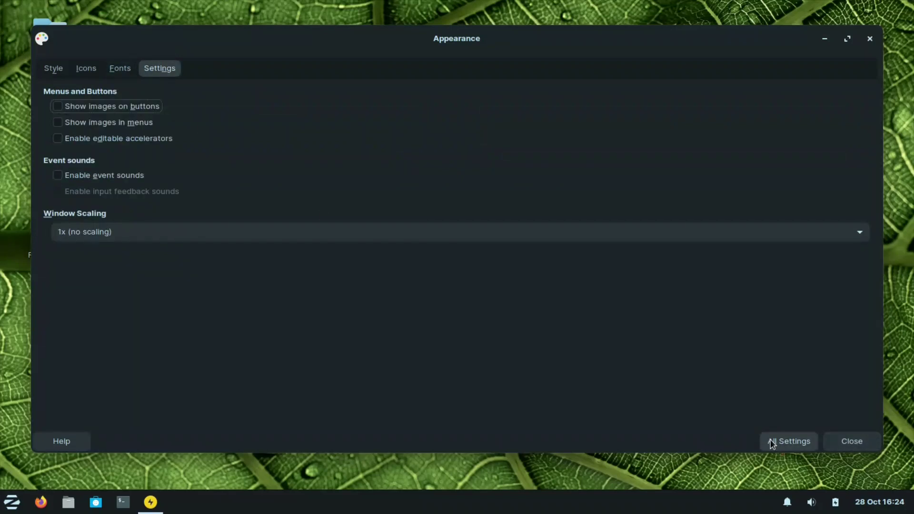
{"action": "left_click", "coordinate": [791, 437]}
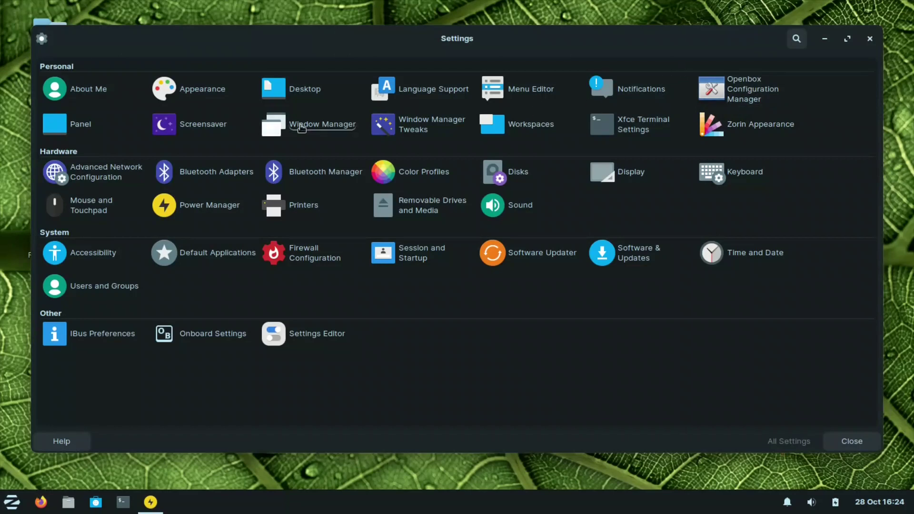
Examine the Window Manager's Style page and its full list of keyboard shortcuts, including the Close window entry, and return to all settings
{"action": "left_click", "coordinate": [327, 124]}
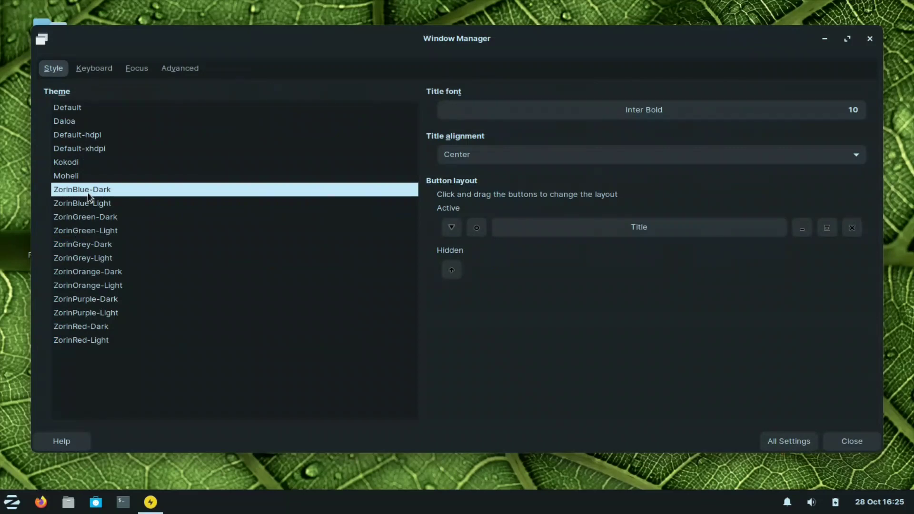
{"action": "left_click", "coordinate": [103, 62]}
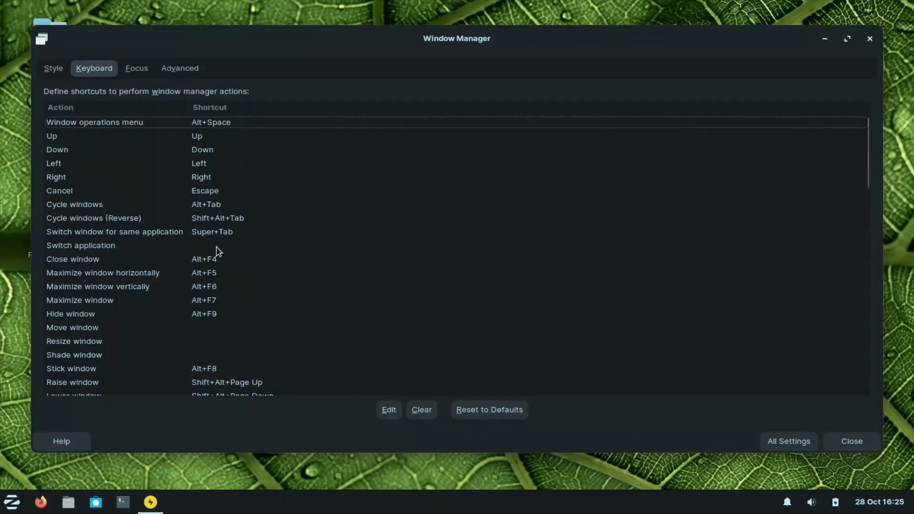
{"action": "left_click", "coordinate": [205, 259]}
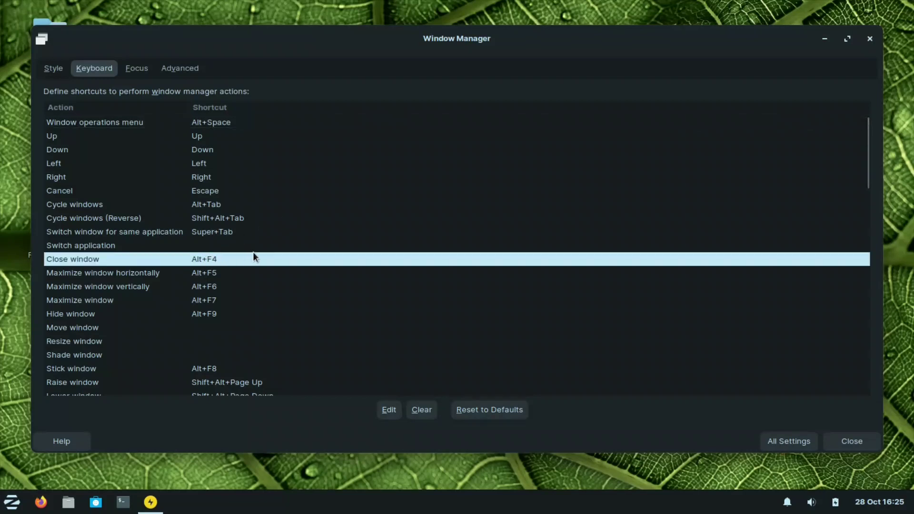
{"action": "scroll", "coordinate": [254, 255], "scroll_direction": "down", "scroll_amount": 1}
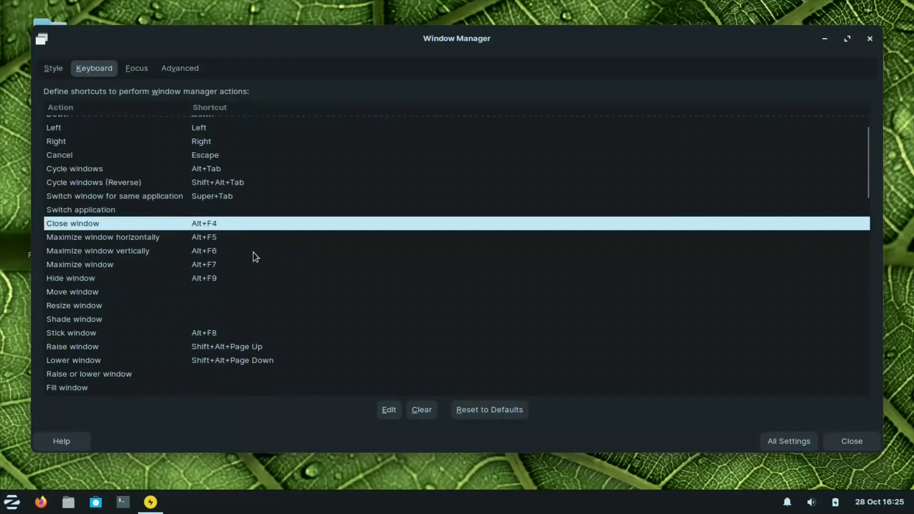
{"action": "scroll", "coordinate": [256, 257], "scroll_direction": "down", "scroll_amount": 7}
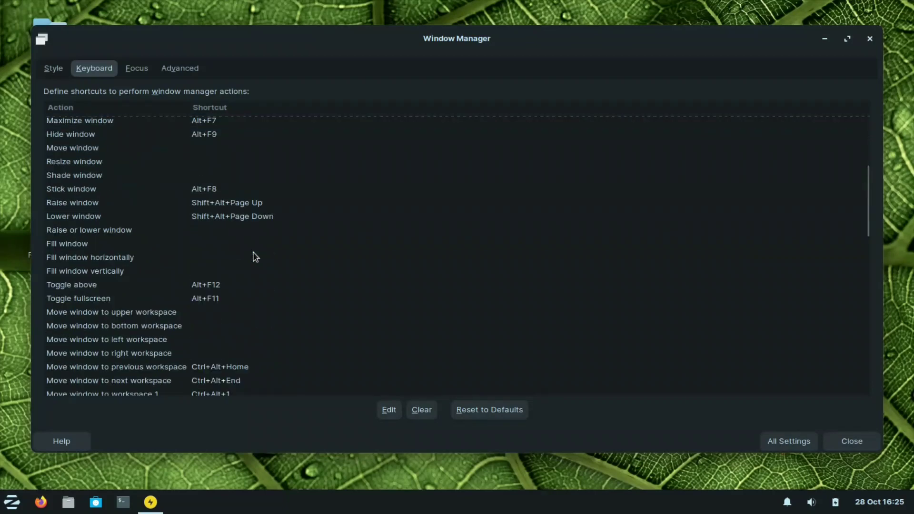
{"action": "scroll", "coordinate": [256, 257], "scroll_direction": "down", "scroll_amount": 5}
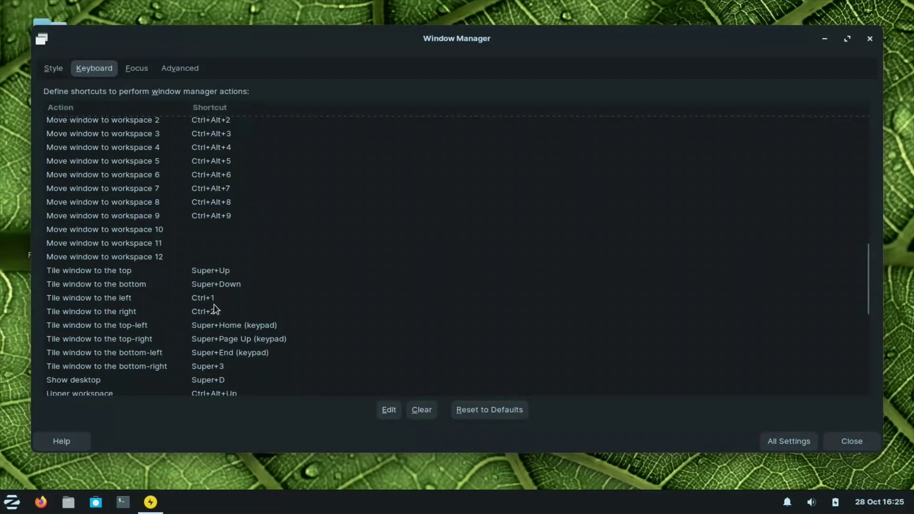
{"action": "scroll", "coordinate": [229, 304], "scroll_direction": "down", "scroll_amount": 1}
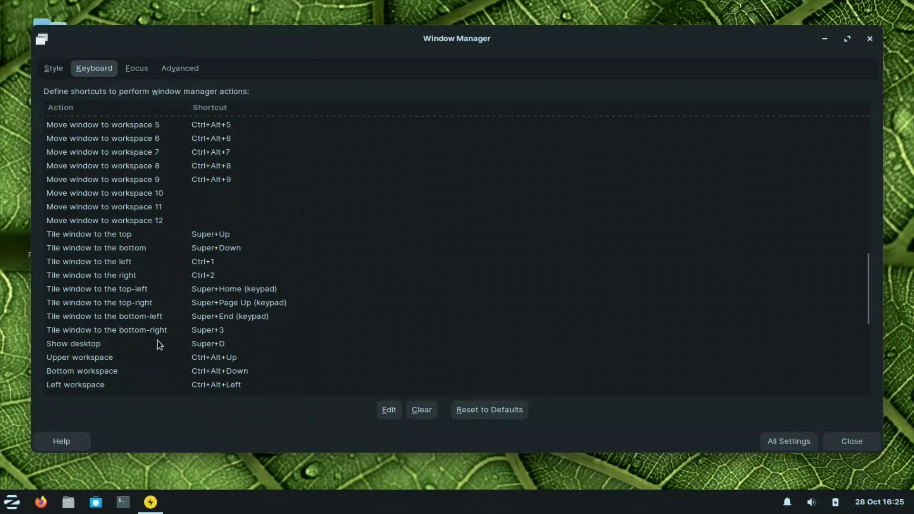
{"action": "scroll", "coordinate": [246, 334], "scroll_direction": "down", "scroll_amount": 2}
{"action": "scroll", "coordinate": [245, 330], "scroll_direction": "down", "scroll_amount": 5}
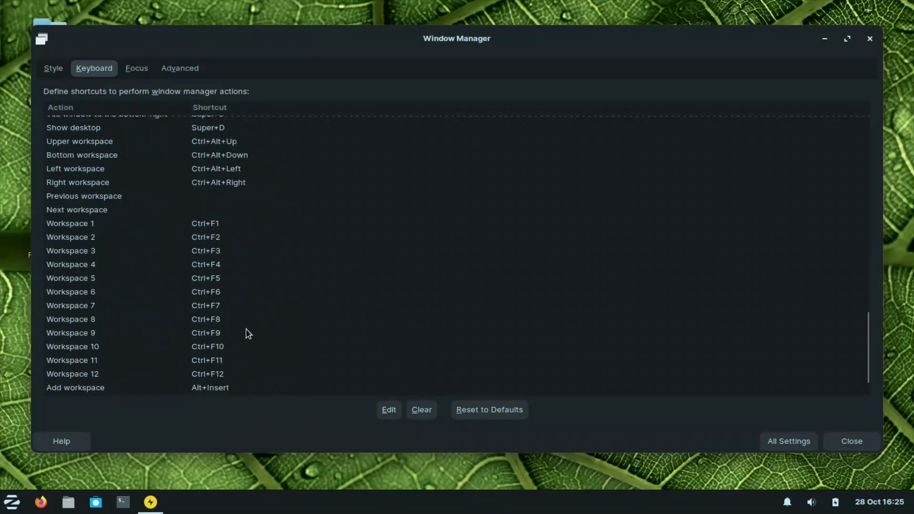
{"action": "scroll", "coordinate": [248, 333], "scroll_direction": "up", "scroll_amount": 10}
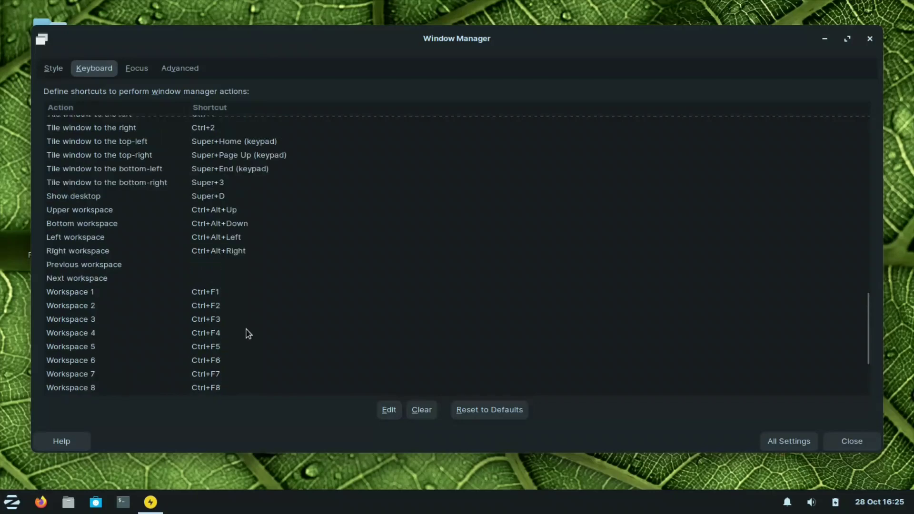
{"action": "scroll", "coordinate": [247, 333], "scroll_direction": "up", "scroll_amount": 9}
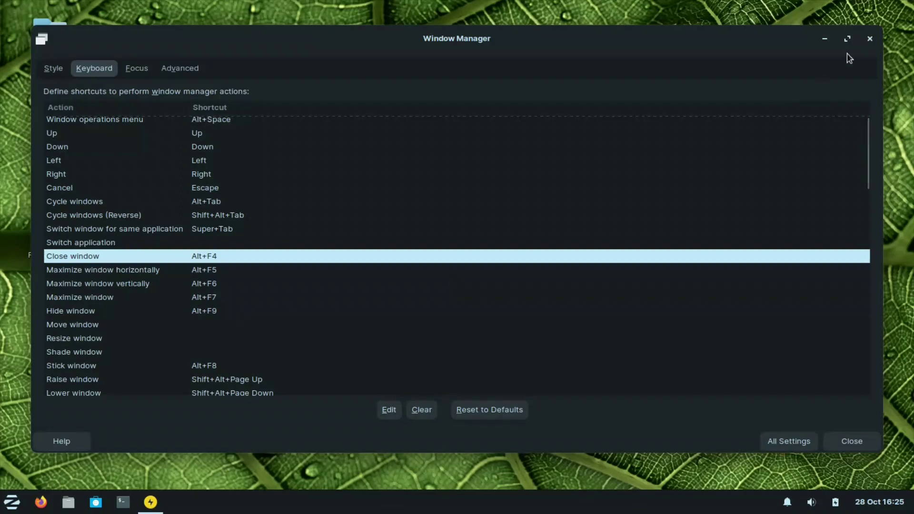
{"action": "left_click", "coordinate": [870, 40]}
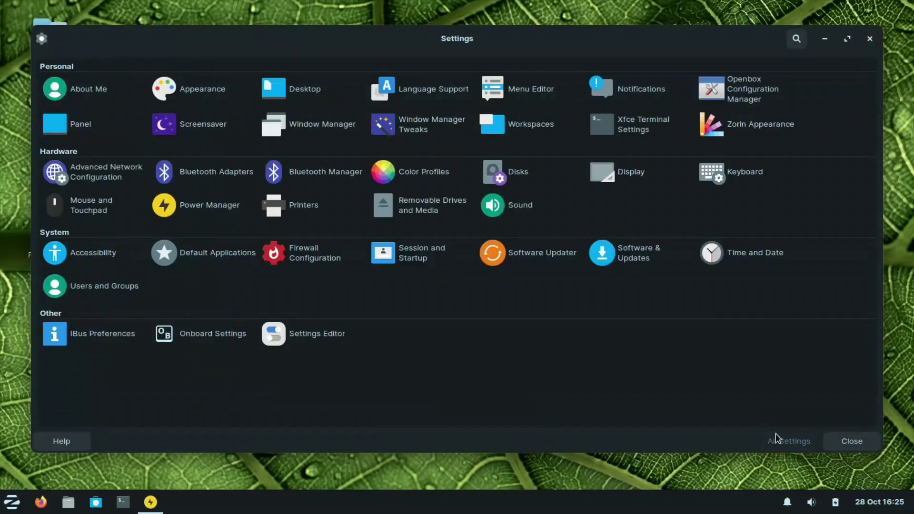
Examine the Cycling, Focus, Accessibility, Workspaces, Placement and Compositor pages of Window Manager Tweaks
{"action": "left_click", "coordinate": [421, 126]}
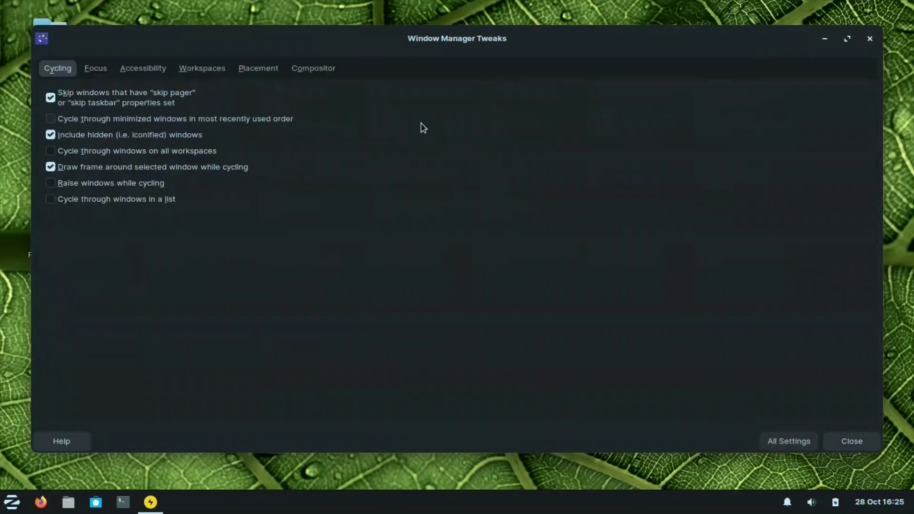
{"action": "left_click", "coordinate": [95, 71]}
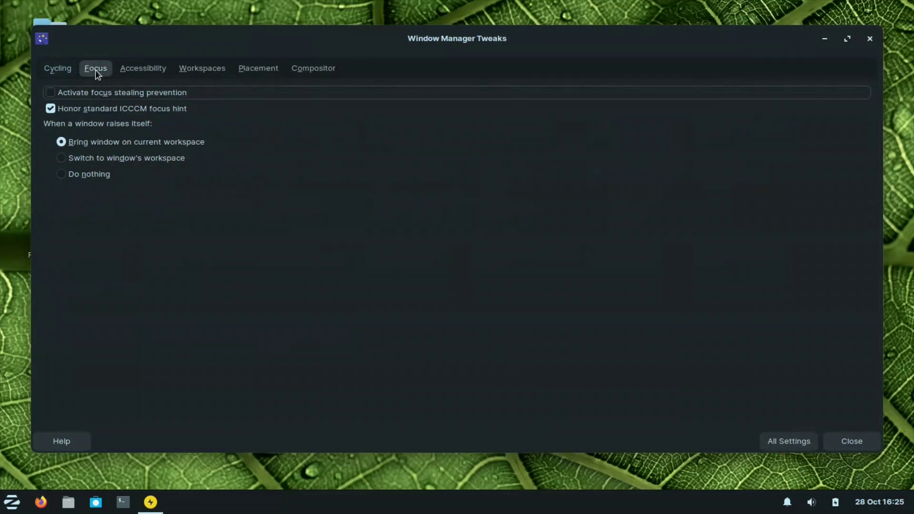
{"action": "left_click", "coordinate": [166, 70]}
{"action": "left_click", "coordinate": [199, 68]}
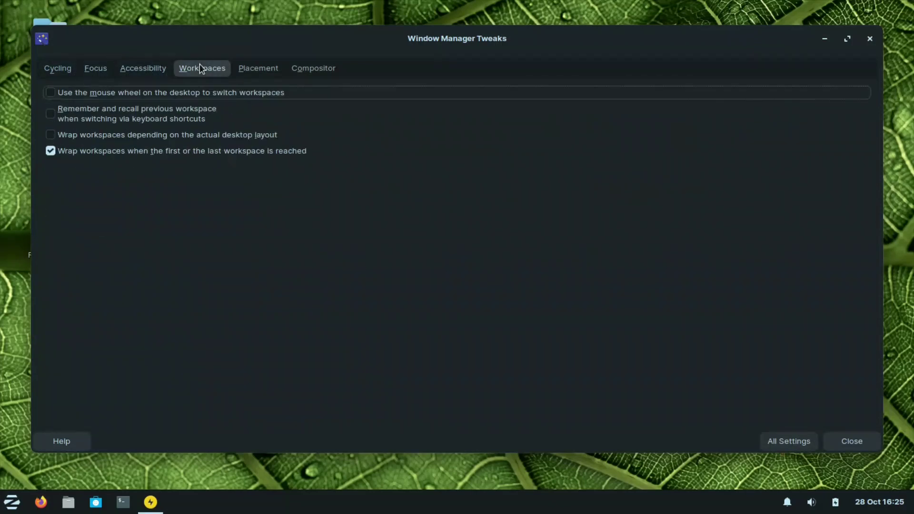
{"action": "left_click", "coordinate": [269, 72]}
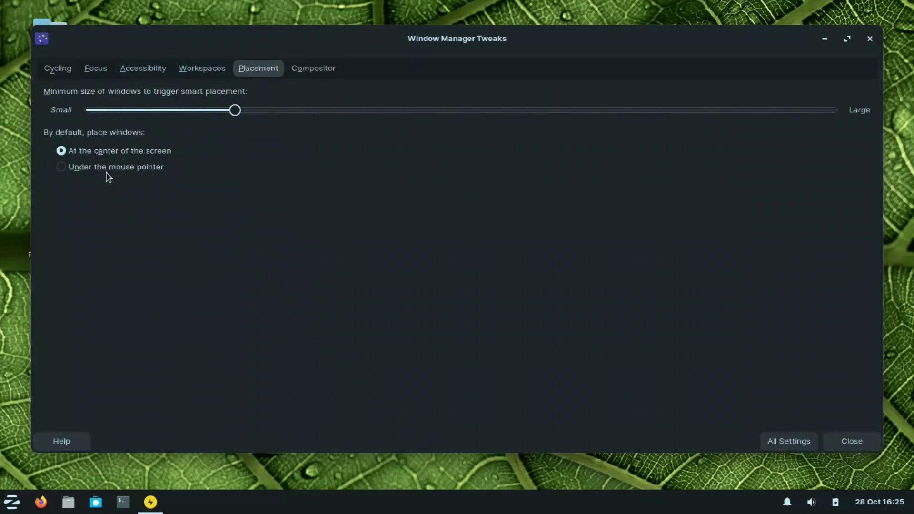
{"action": "left_click", "coordinate": [313, 69]}
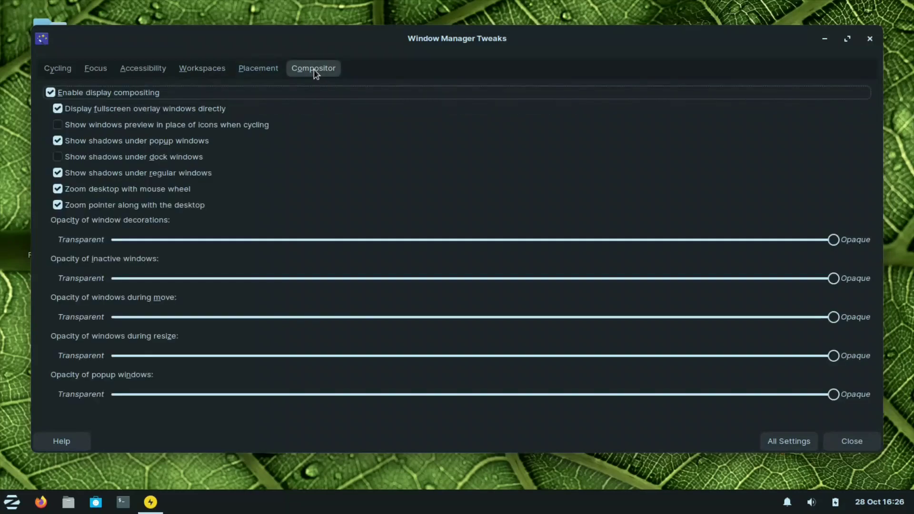
Disable display compositing, enable it again, and return to all settings
{"action": "left_click", "coordinate": [51, 93]}
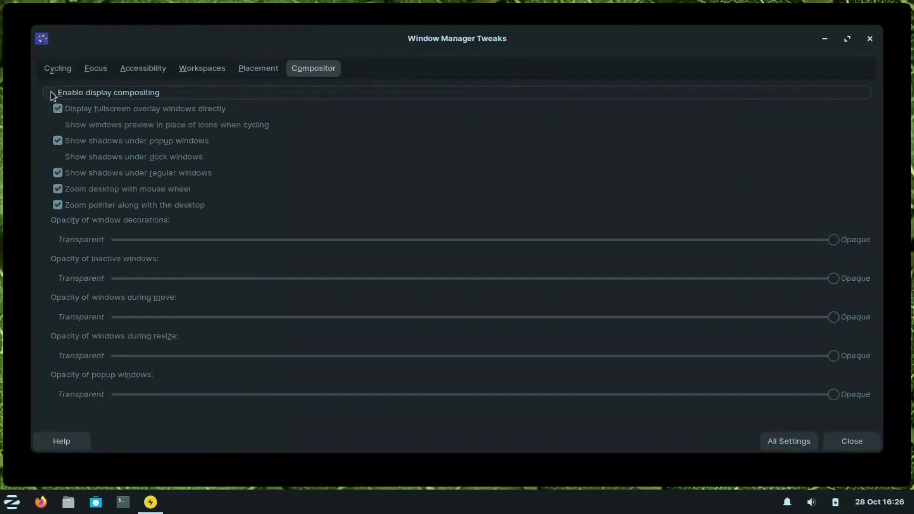
{"action": "left_click", "coordinate": [51, 93]}
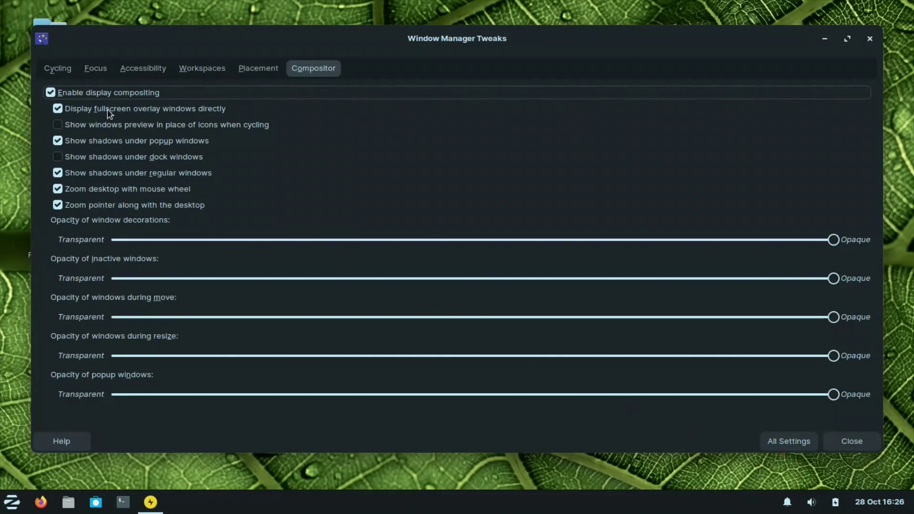
{"action": "left_click", "coordinate": [790, 443]}
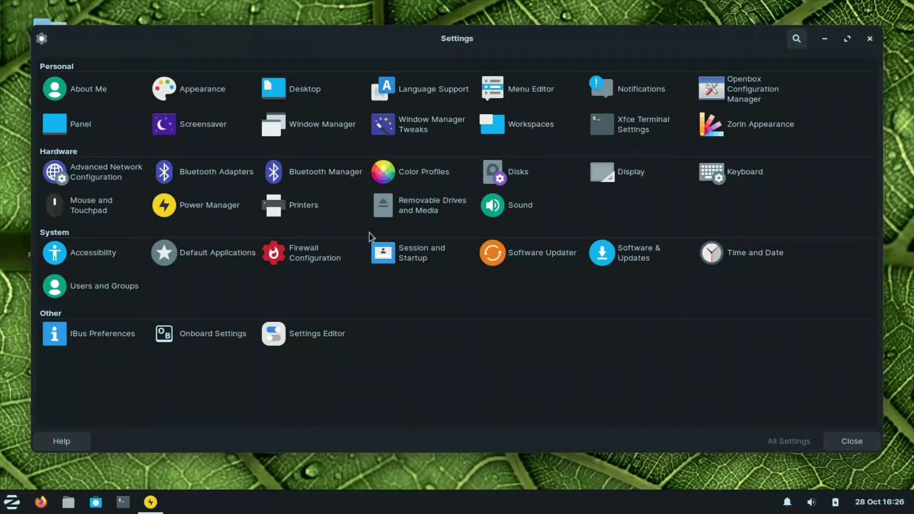
View the Keyboard settings' Behavior page and Application Shortcuts list, and highlight the Ctrl+Alt+T terminal emulator entry
{"action": "left_click", "coordinate": [736, 175]}
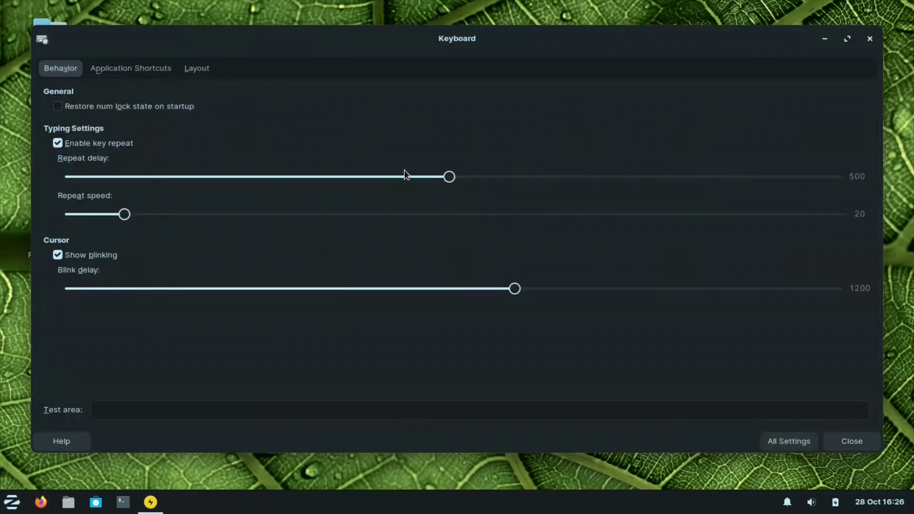
{"action": "left_click", "coordinate": [121, 68]}
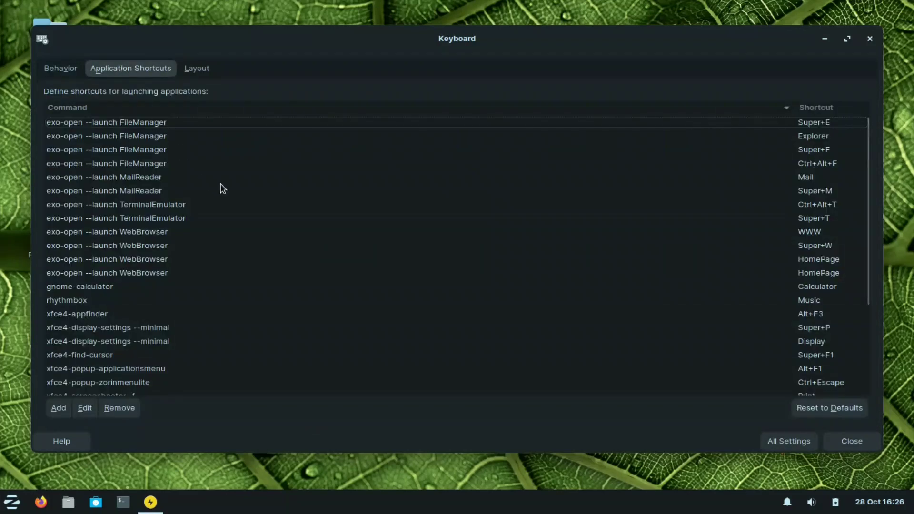
{"action": "scroll", "coordinate": [222, 188], "scroll_direction": "down", "scroll_amount": 2}
{"action": "scroll", "coordinate": [223, 189], "scroll_direction": "up", "scroll_amount": 2}
{"action": "scroll", "coordinate": [402, 197], "scroll_direction": "down", "scroll_amount": 1}
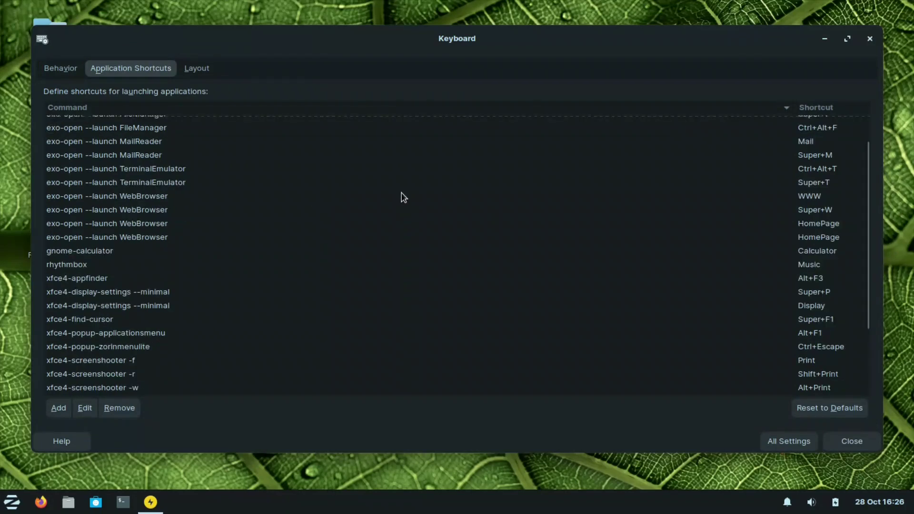
{"action": "scroll", "coordinate": [403, 197], "scroll_direction": "up", "scroll_amount": 1}
{"action": "left_click", "coordinate": [803, 209]}
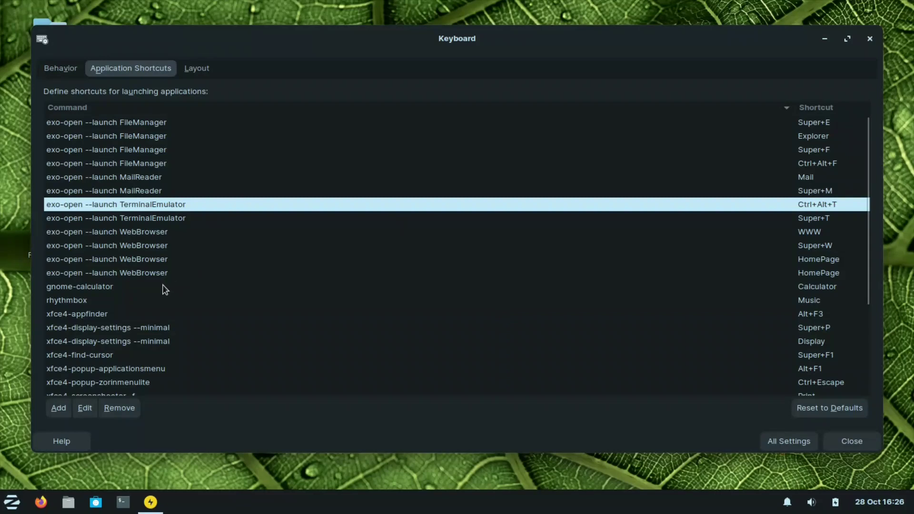
Look through the remaining application shortcuts, highlight the xfce4-appfinder entry, and return to all settings
{"action": "scroll", "coordinate": [165, 290], "scroll_direction": "down", "scroll_amount": 3}
{"action": "scroll", "coordinate": [164, 290], "scroll_direction": "down", "scroll_amount": 1}
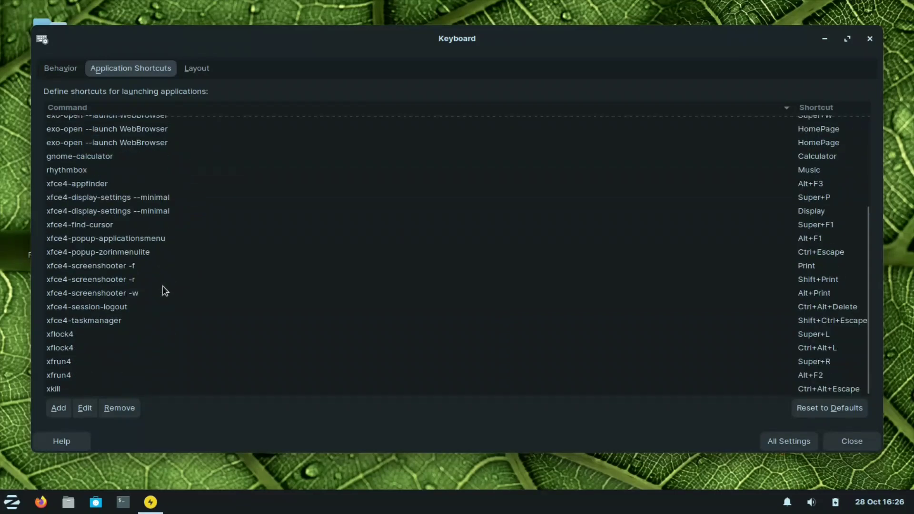
{"action": "scroll", "coordinate": [164, 290], "scroll_direction": "up", "scroll_amount": 4}
{"action": "scroll", "coordinate": [164, 290], "scroll_direction": "down", "scroll_amount": 4}
{"action": "scroll", "coordinate": [164, 289], "scroll_direction": "up", "scroll_amount": 4}
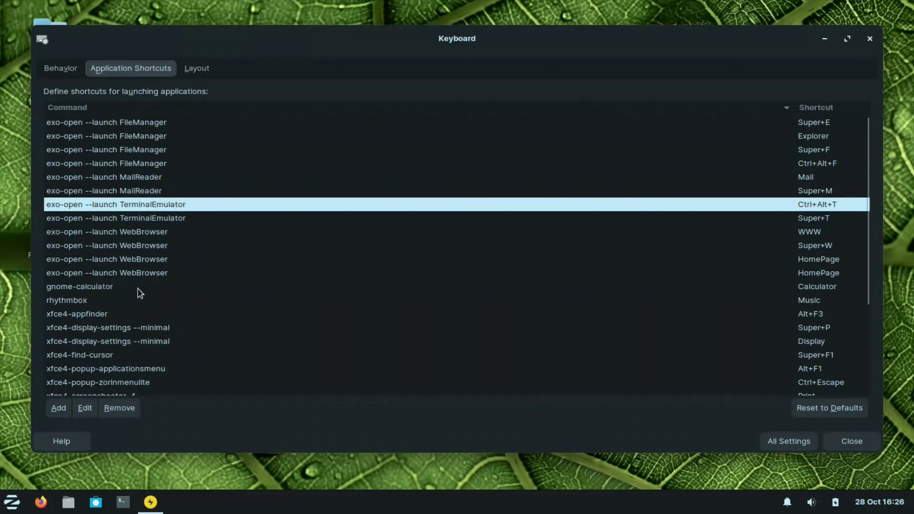
{"action": "left_click", "coordinate": [81, 314]}
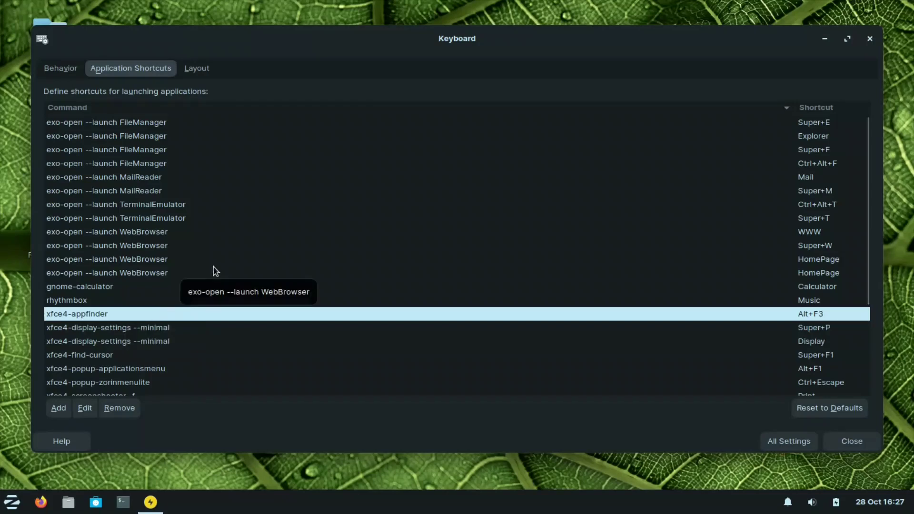
{"action": "left_click", "coordinate": [812, 440]}
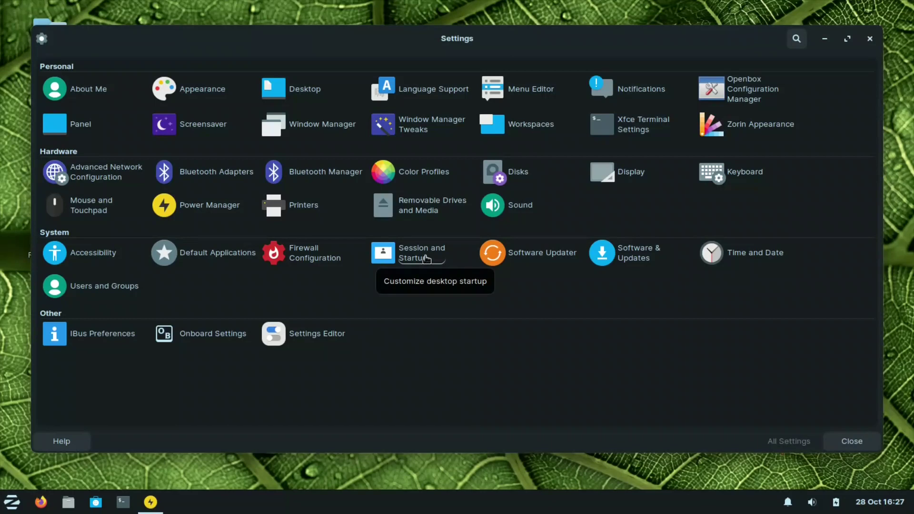
Examine the Zorin Software, Other Software, Updates, Authentication and Additional Drivers pages of Software & Updates
{"action": "left_click", "coordinate": [630, 263]}
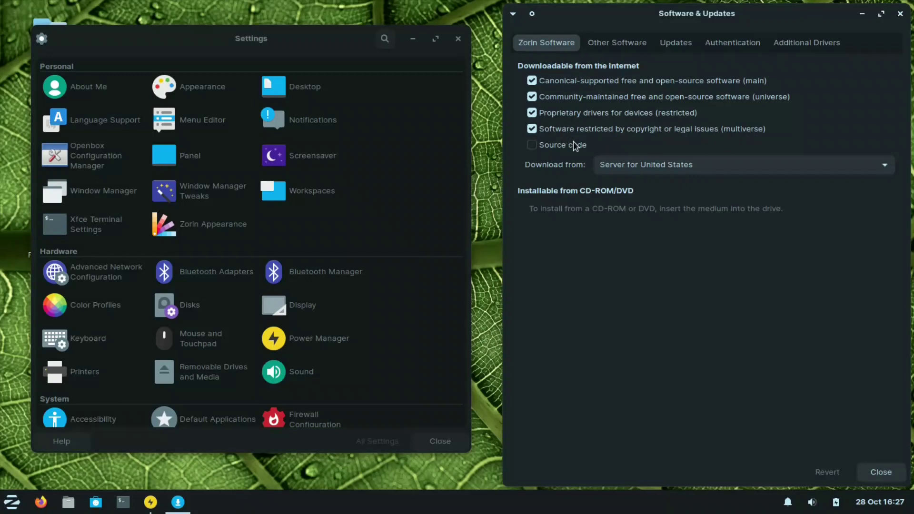
{"action": "left_click", "coordinate": [633, 43]}
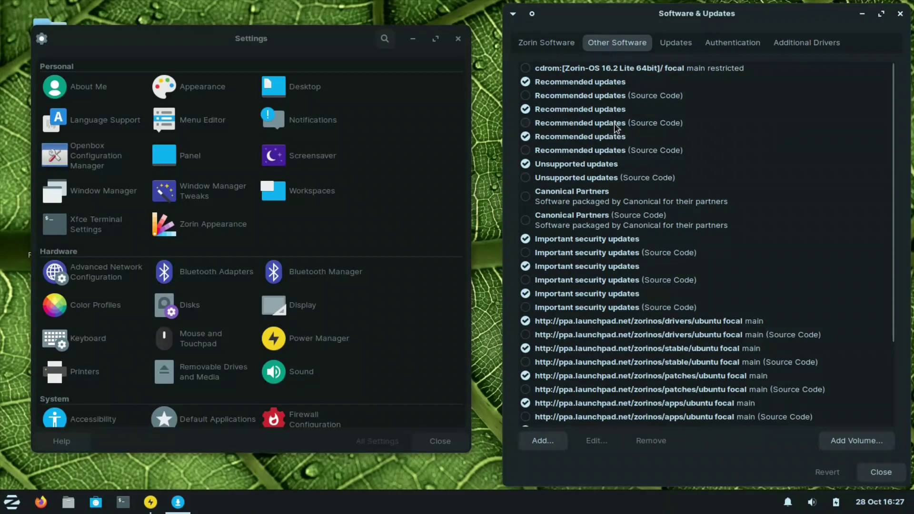
{"action": "scroll", "coordinate": [618, 126], "scroll_direction": "down", "scroll_amount": 5}
{"action": "scroll", "coordinate": [626, 123], "scroll_direction": "up", "scroll_amount": 5}
{"action": "left_click", "coordinate": [683, 42]}
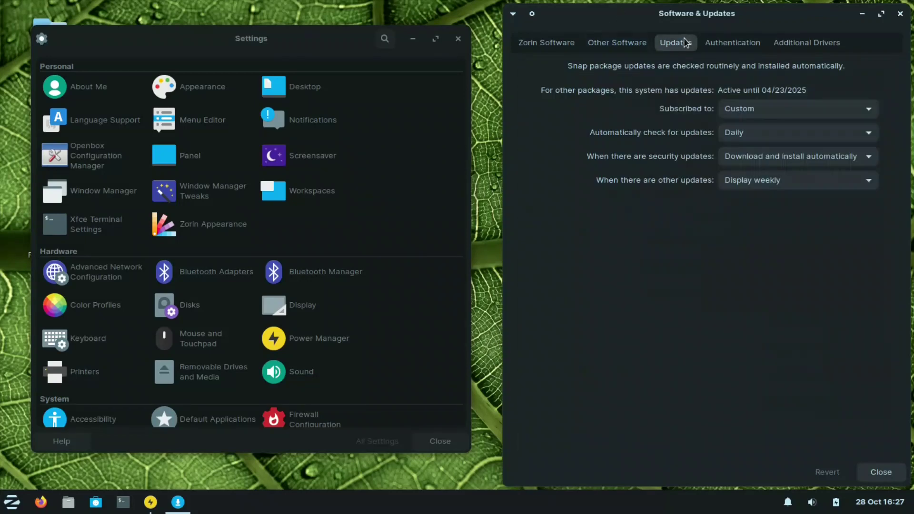
{"action": "left_click", "coordinate": [733, 46]}
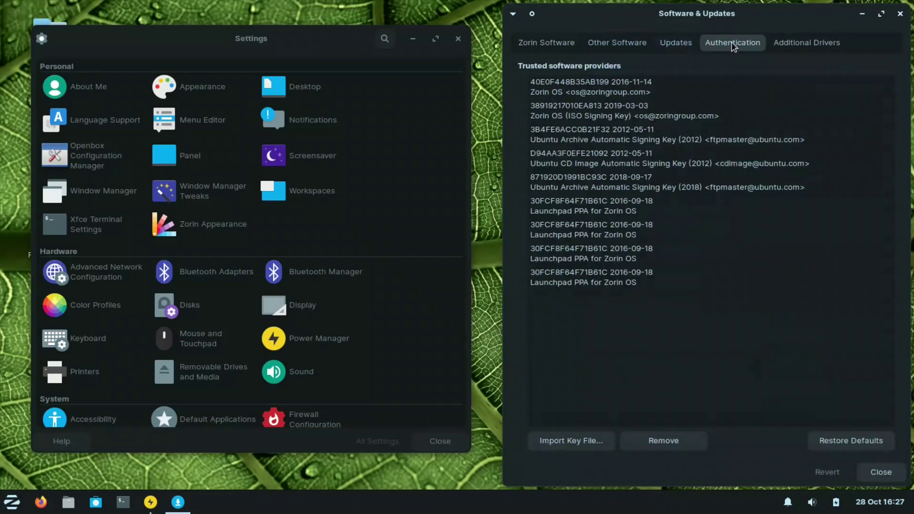
{"action": "left_click", "coordinate": [806, 45]}
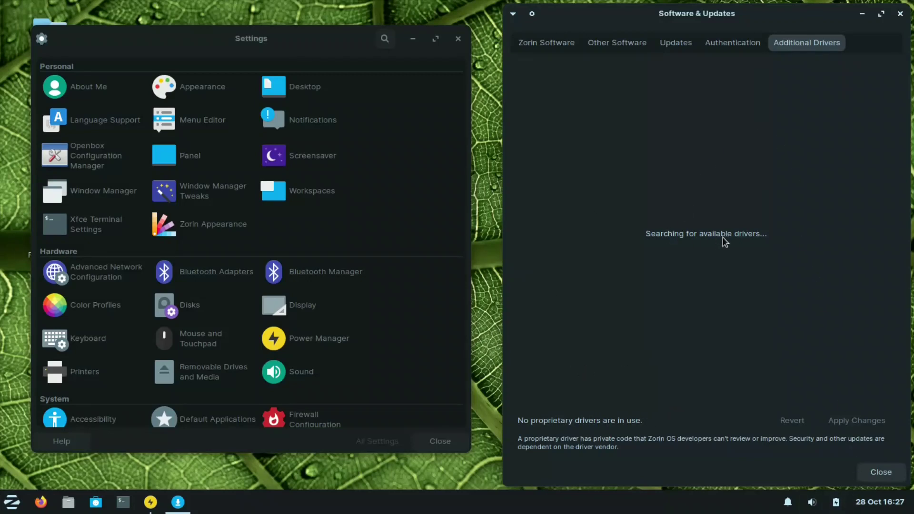
Close Software & Updates and the Settings window to return to the desktop
{"action": "left_click", "coordinate": [881, 473]}
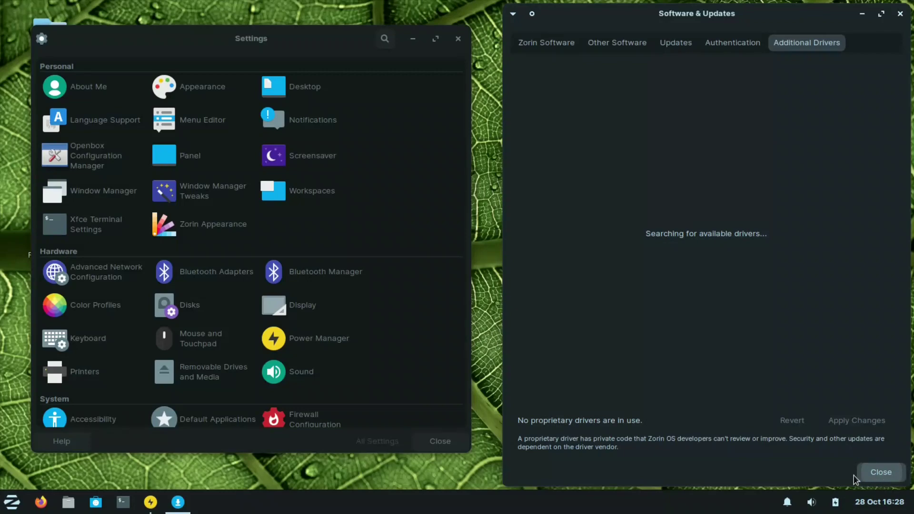
{"action": "scroll", "coordinate": [285, 333], "scroll_direction": "down", "scroll_amount": 5}
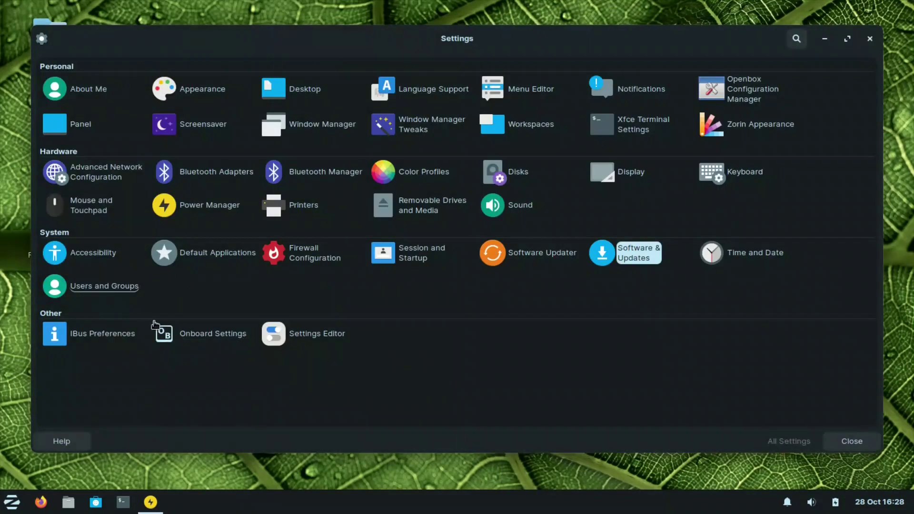
{"action": "left_click", "coordinate": [869, 40]}
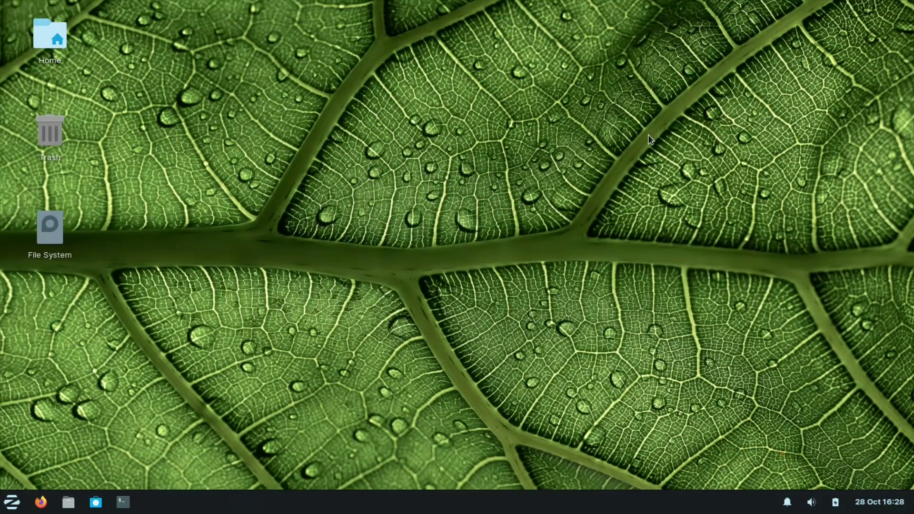
Open the Software store and look through the Installed applications list down to the Zorin theme add-ons
{"action": "left_click", "coordinate": [8, 507]}
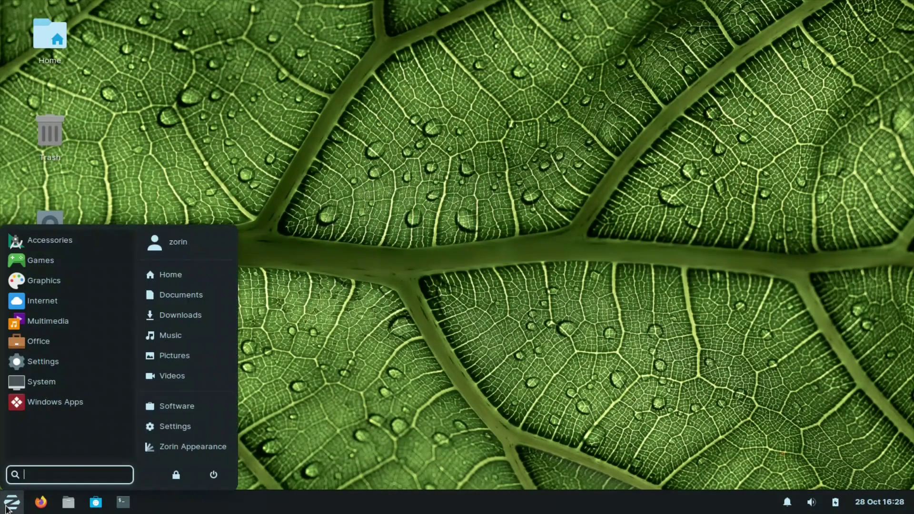
{"action": "left_click", "coordinate": [170, 406]}
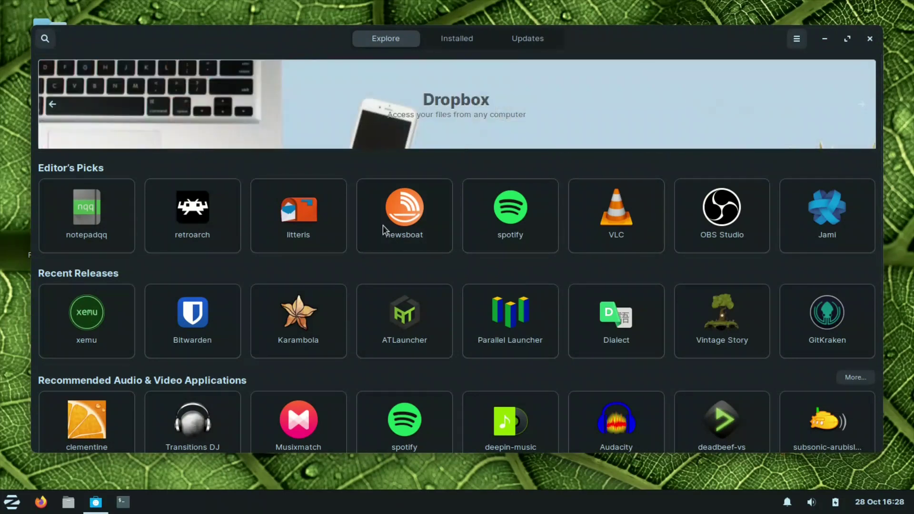
{"action": "left_click", "coordinate": [442, 40]}
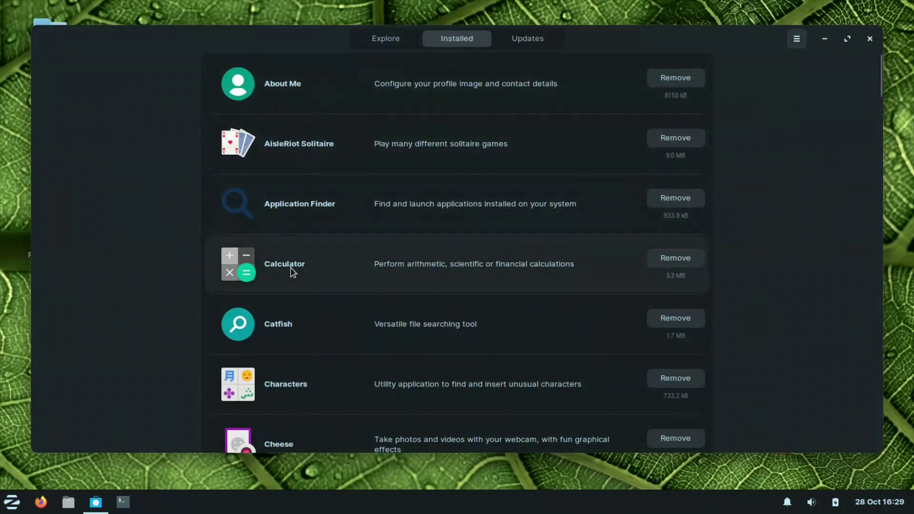
{"action": "scroll", "coordinate": [290, 267], "scroll_direction": "down", "scroll_amount": 15}
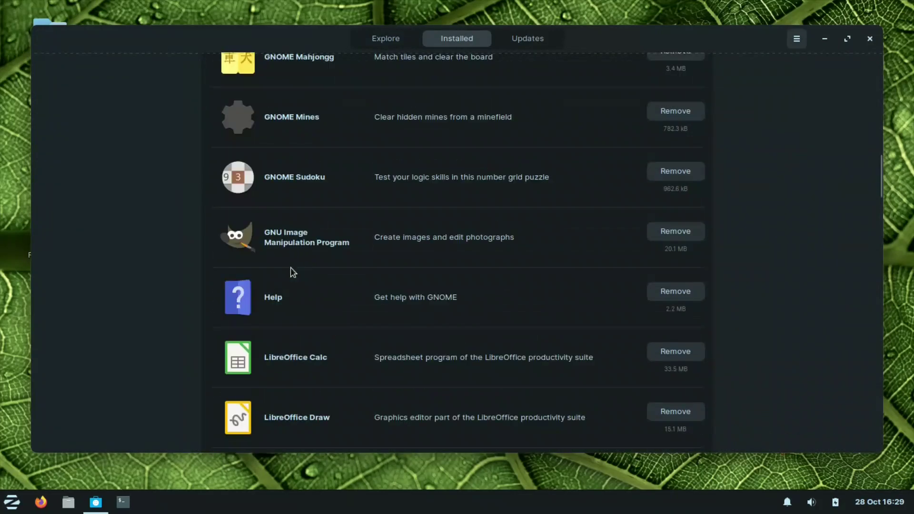
{"action": "scroll", "coordinate": [290, 267], "scroll_direction": "down", "scroll_amount": 20}
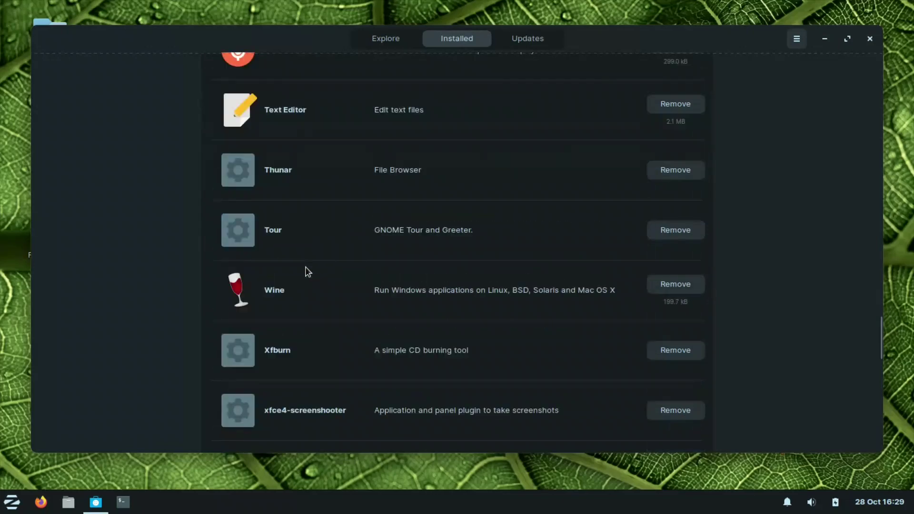
{"action": "scroll", "coordinate": [308, 271], "scroll_direction": "down", "scroll_amount": 20}
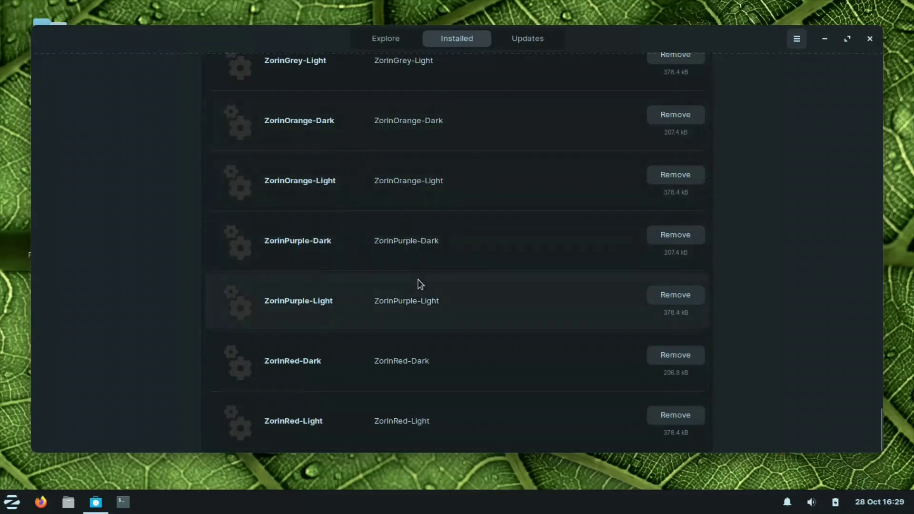
{"action": "scroll", "coordinate": [419, 285], "scroll_direction": "up", "scroll_amount": 10}
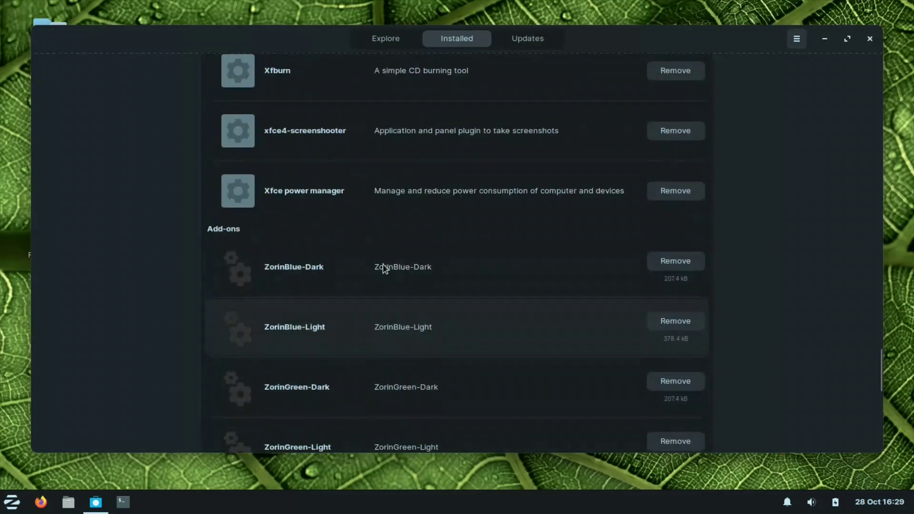
{"action": "scroll", "coordinate": [404, 276], "scroll_direction": "down", "scroll_amount": 2}
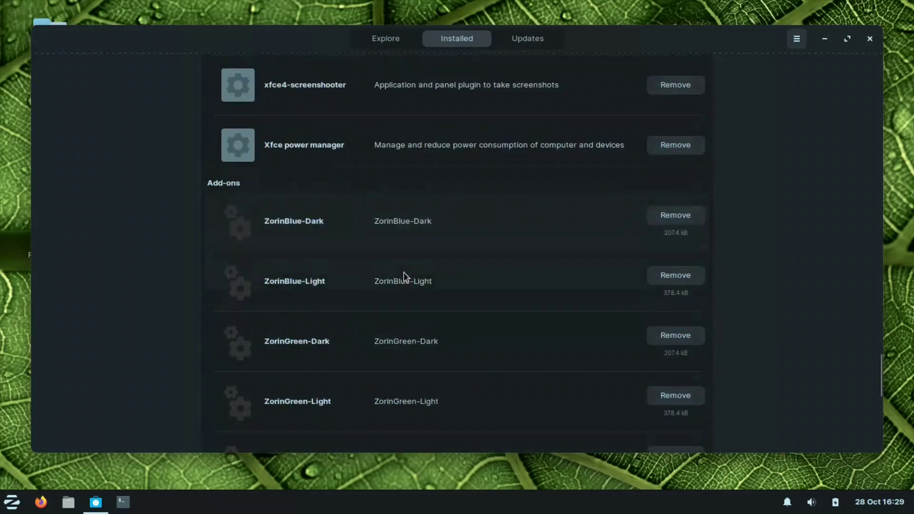
{"action": "scroll", "coordinate": [404, 277], "scroll_direction": "down", "scroll_amount": 20}
Look back through the installed applications to the start of the list, check the Updates page and close Software
{"action": "scroll", "coordinate": [405, 276], "scroll_direction": "up", "scroll_amount": 9}
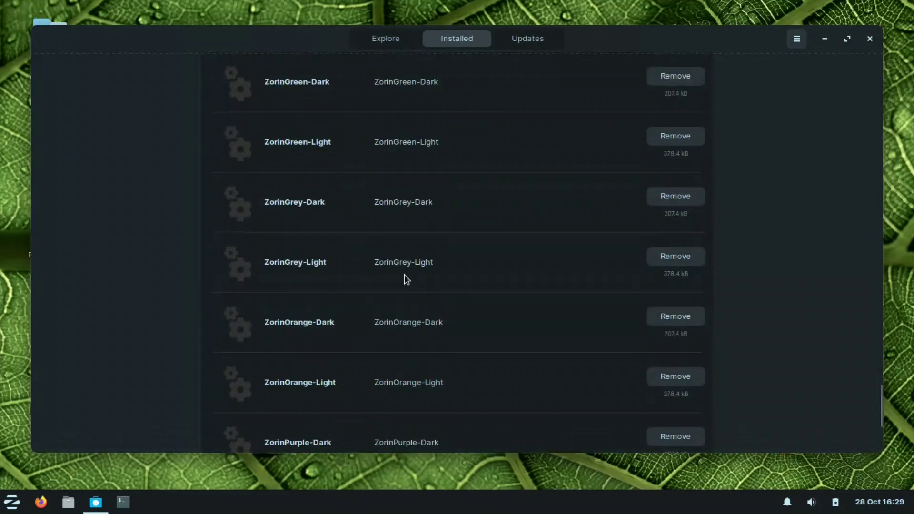
{"action": "scroll", "coordinate": [404, 277], "scroll_direction": "up", "scroll_amount": 20}
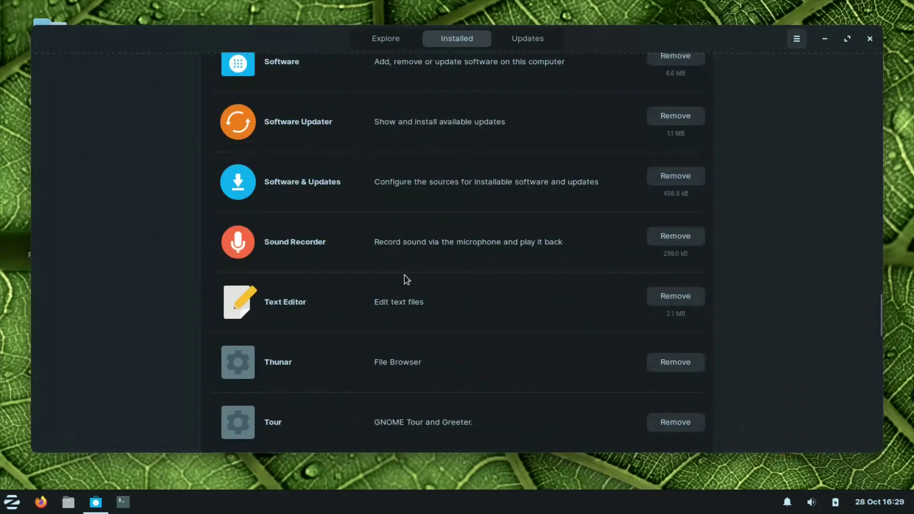
{"action": "scroll", "coordinate": [404, 275], "scroll_direction": "up", "scroll_amount": 20}
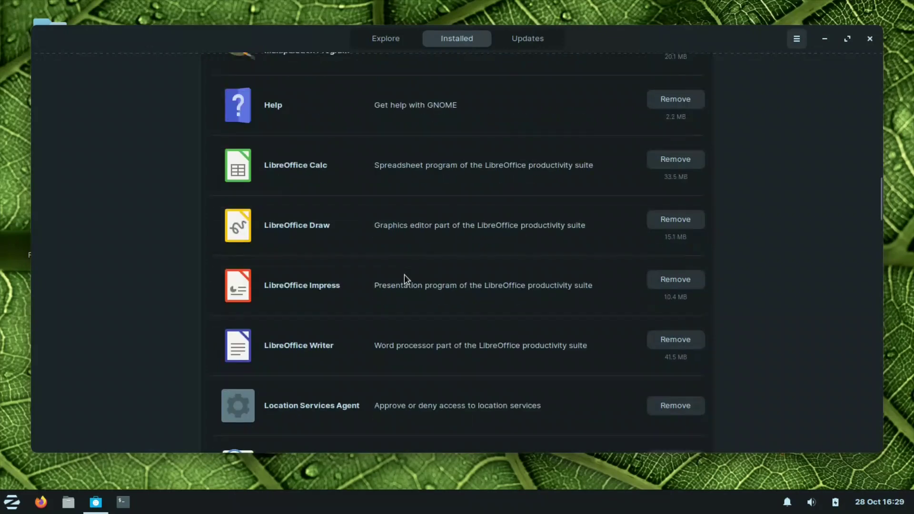
{"action": "scroll", "coordinate": [404, 275], "scroll_direction": "up", "scroll_amount": 20}
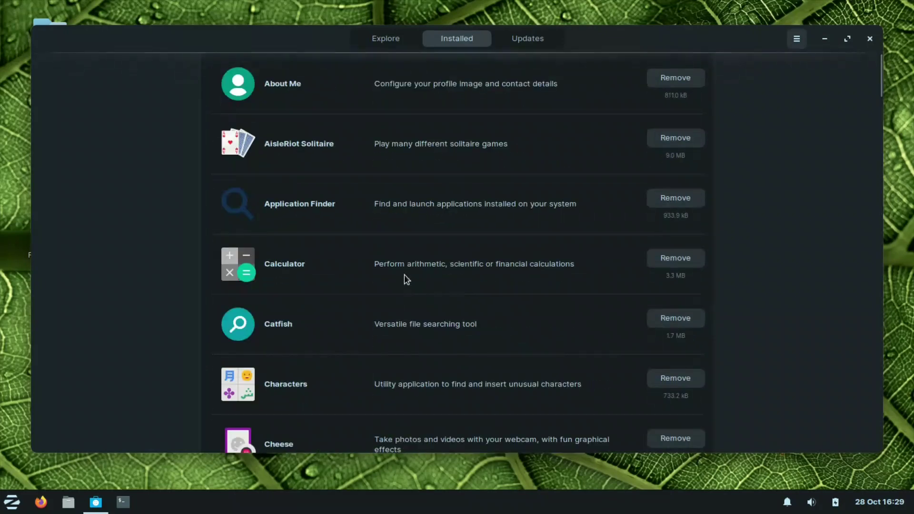
{"action": "key", "text": "ctrl+3"}
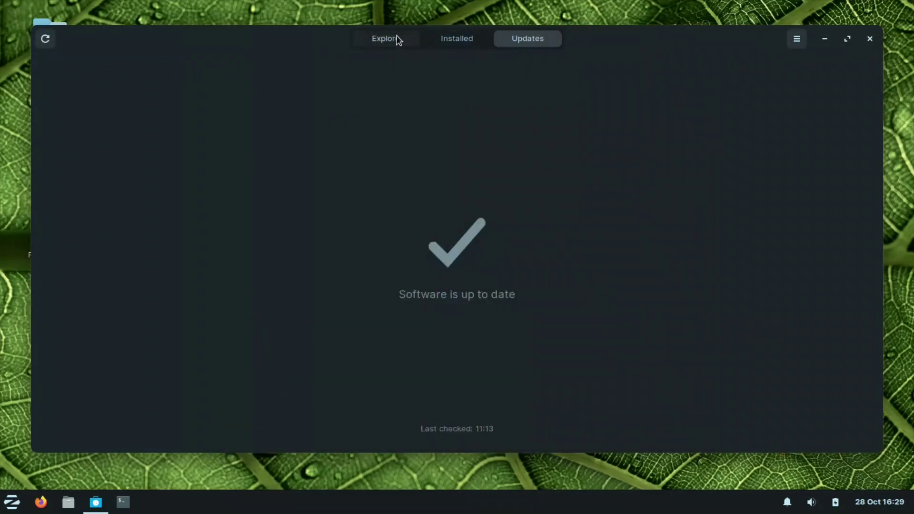
{"action": "left_click", "coordinate": [869, 39]}
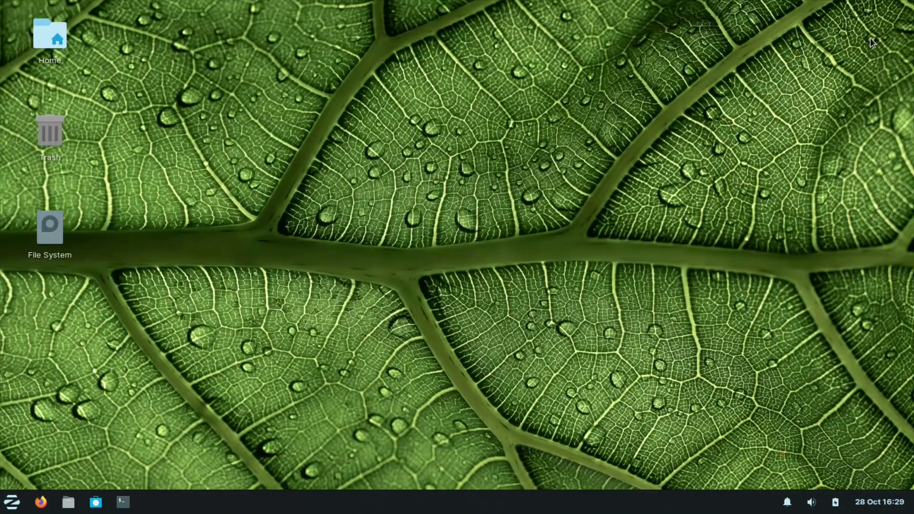
Open the Downloads folder in the file manager, select the Notepad++ installer and view the Windows Apps category among the applications
{"action": "left_click", "coordinate": [70, 511]}
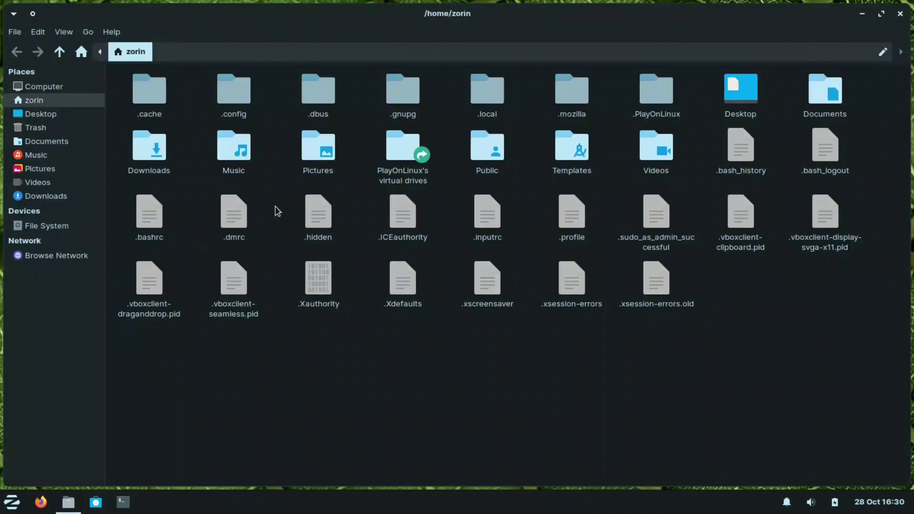
{"action": "double_click", "coordinate": [158, 153]}
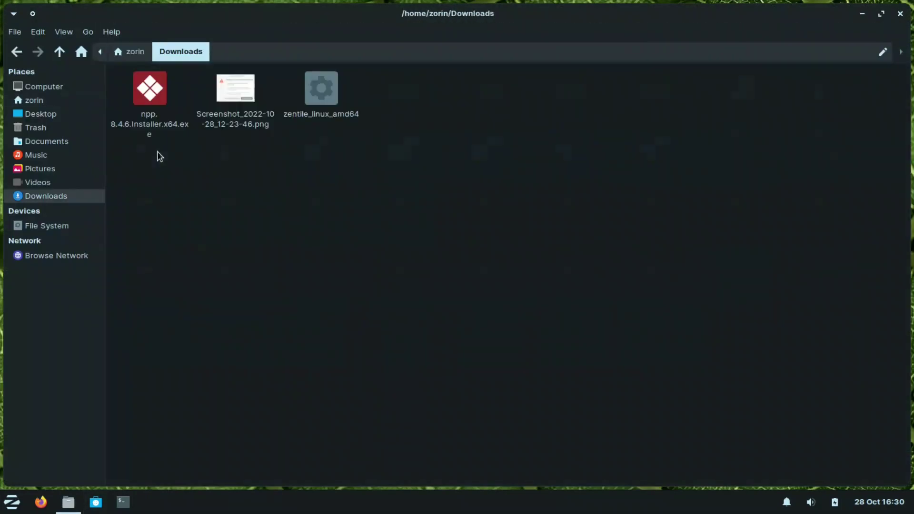
{"action": "left_click", "coordinate": [151, 95]}
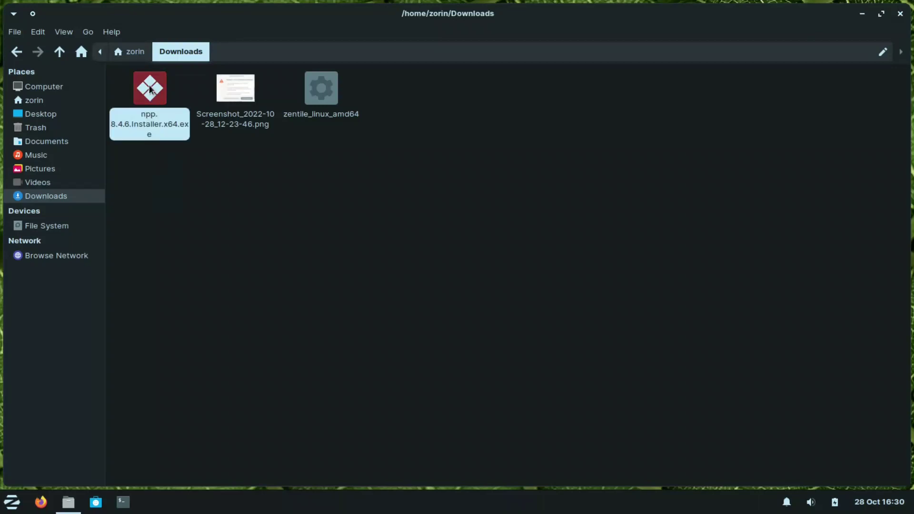
{"action": "left_click", "coordinate": [17, 508]}
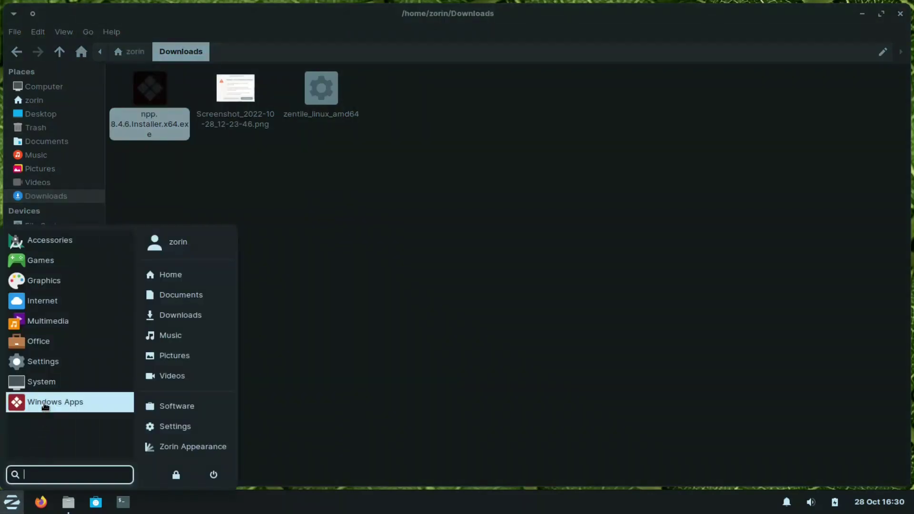
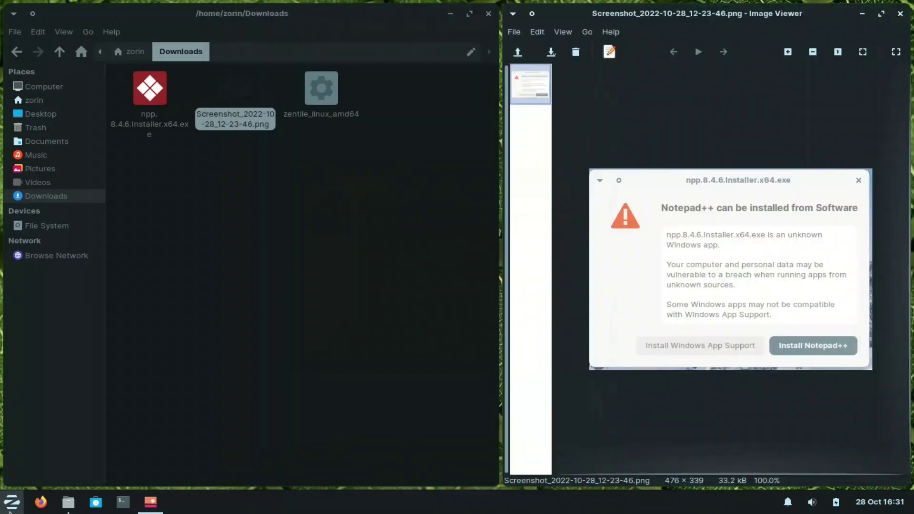
Review the Windows Apps category alongside the installer warning screenshot, and close the image viewer
{"action": "left_click", "coordinate": [11, 506]}
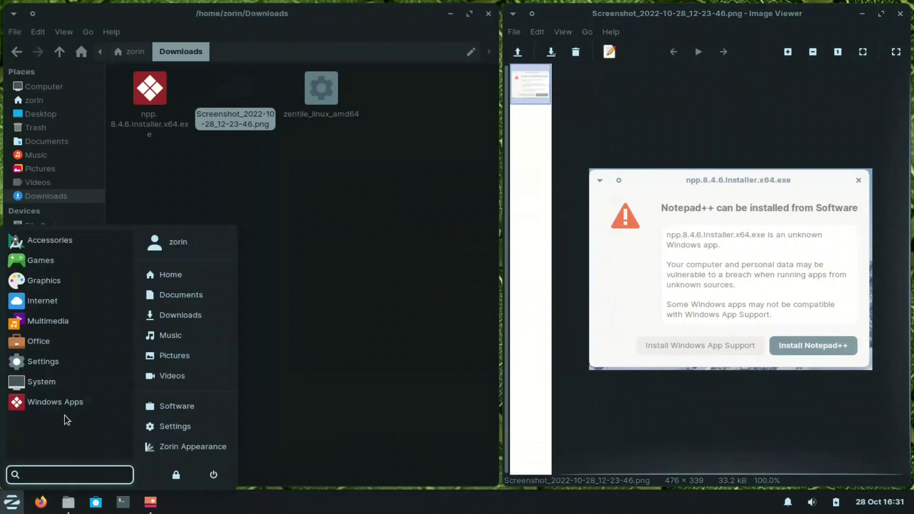
{"action": "left_click", "coordinate": [618, 342]}
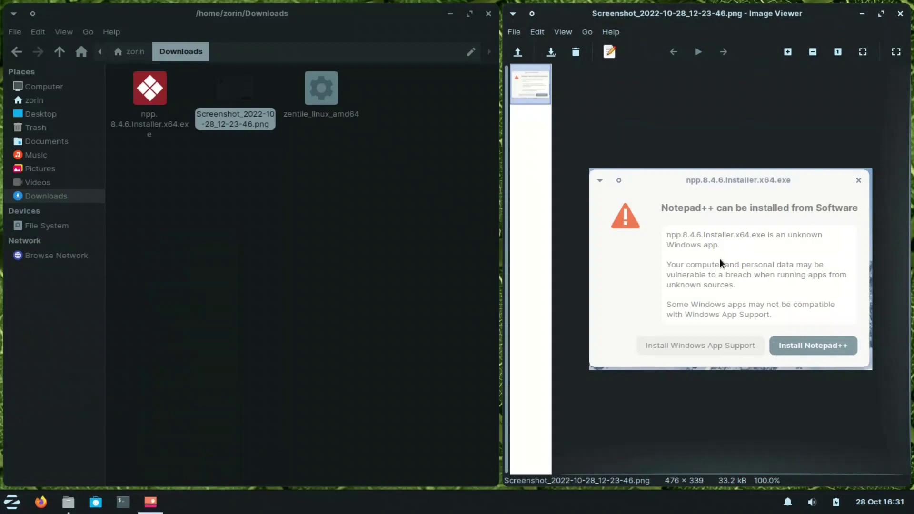
{"action": "left_click", "coordinate": [900, 13]}
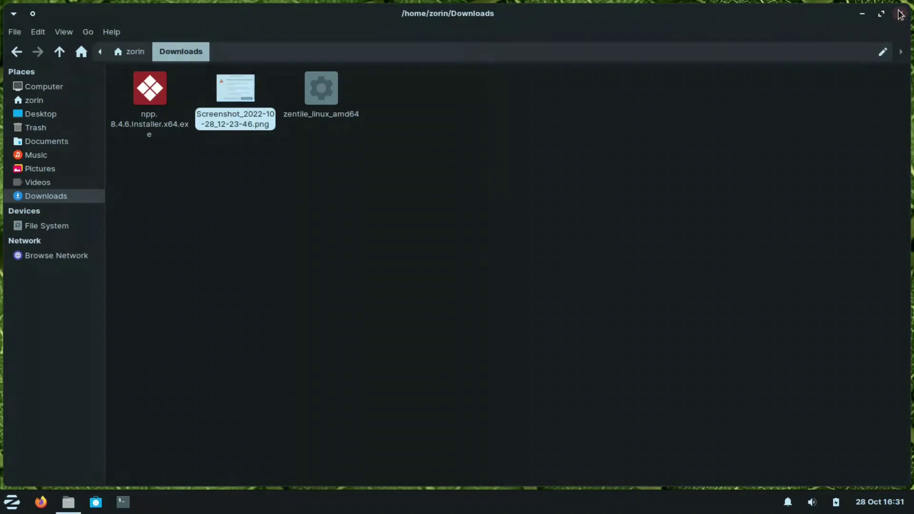
Run npp.8.4.6.Installer.x64.exe anyway despite the unknown-app warning, with English as the installer language
{"action": "left_click", "coordinate": [159, 113]}
{"action": "double_click", "coordinate": [159, 112]}
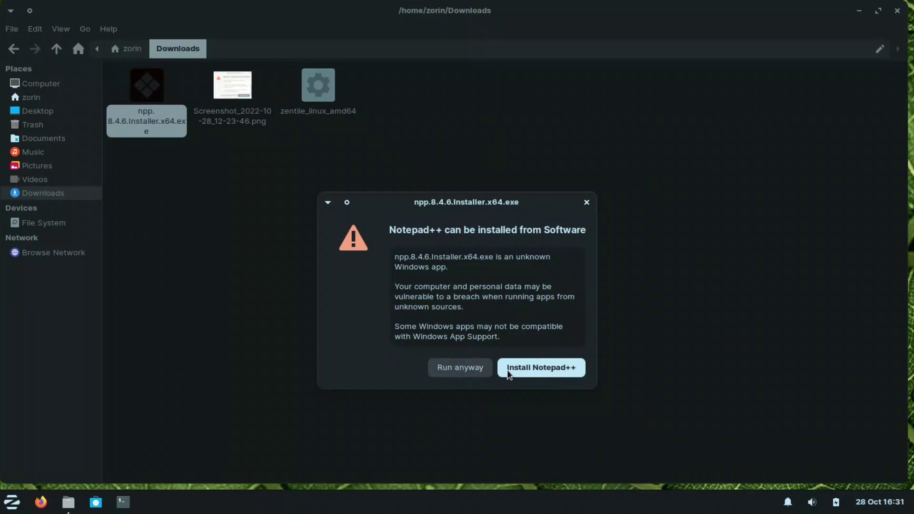
{"action": "left_click", "coordinate": [462, 370]}
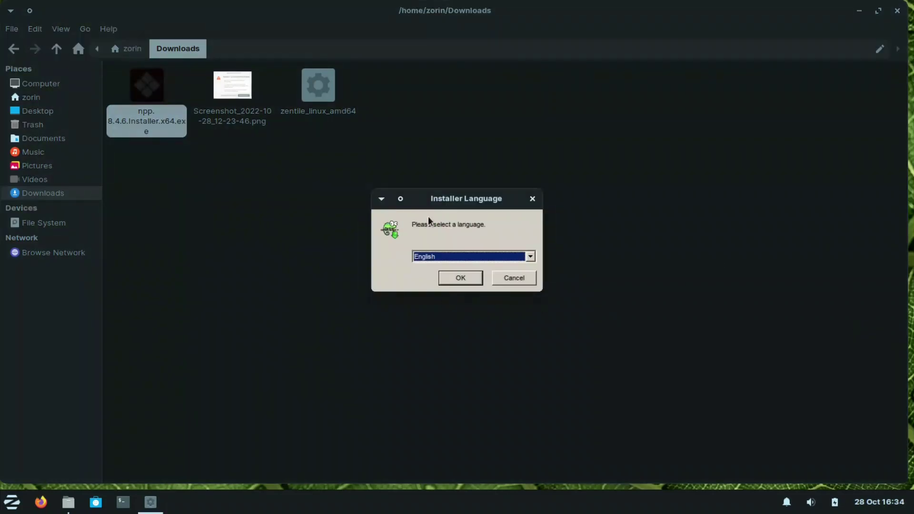
{"action": "left_click", "coordinate": [461, 278]}
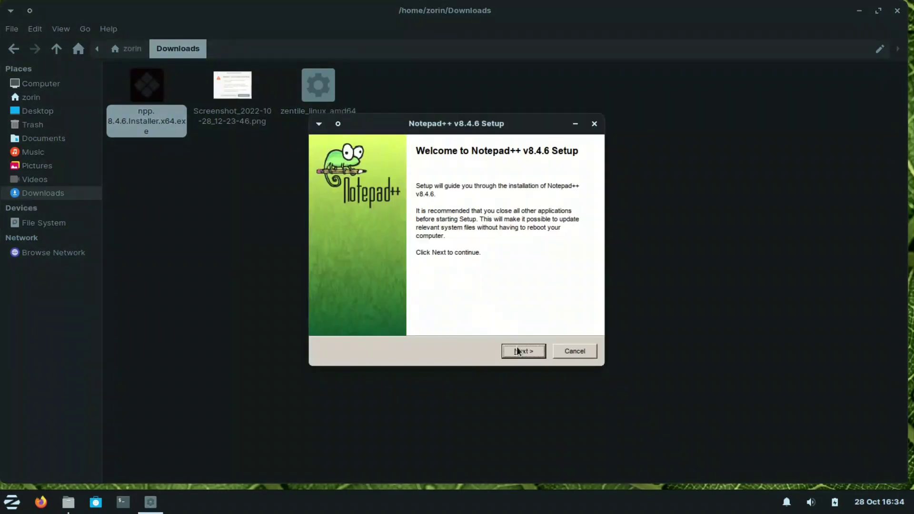
Install Notepad++ v8.4.6 with the Custom component selection and a desktop shortcut, and finish the setup by running it
{"action": "left_click", "coordinate": [517, 350]}
{"action": "left_click", "coordinate": [517, 350]}
{"action": "left_click", "coordinate": [517, 351]}
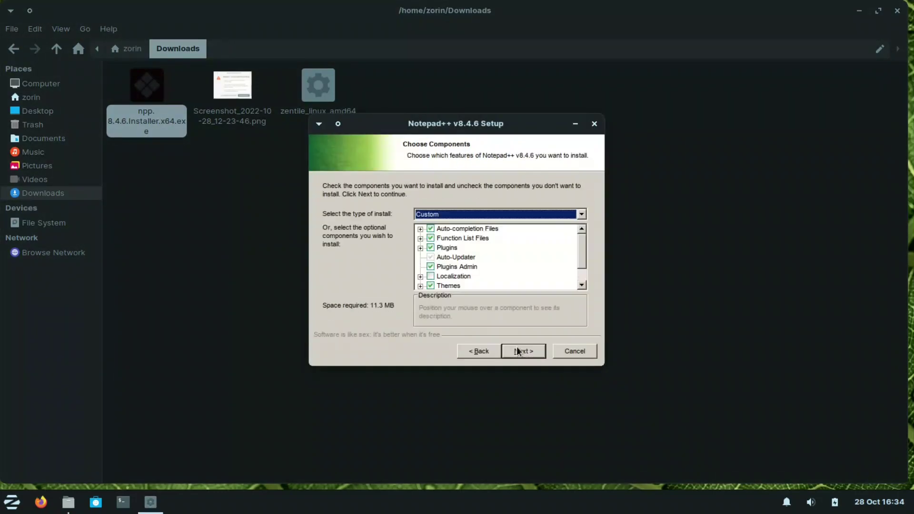
{"action": "left_click", "coordinate": [518, 351]}
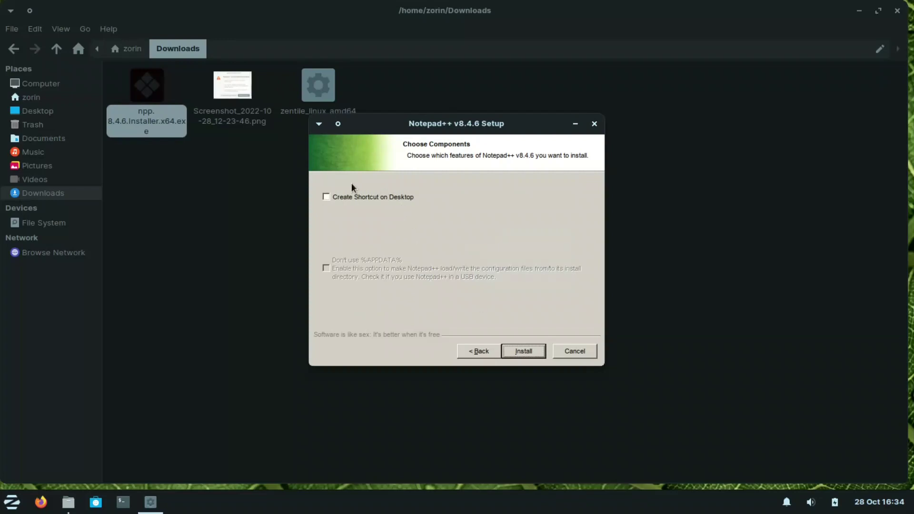
{"action": "left_click", "coordinate": [327, 195]}
{"action": "left_click", "coordinate": [518, 351]}
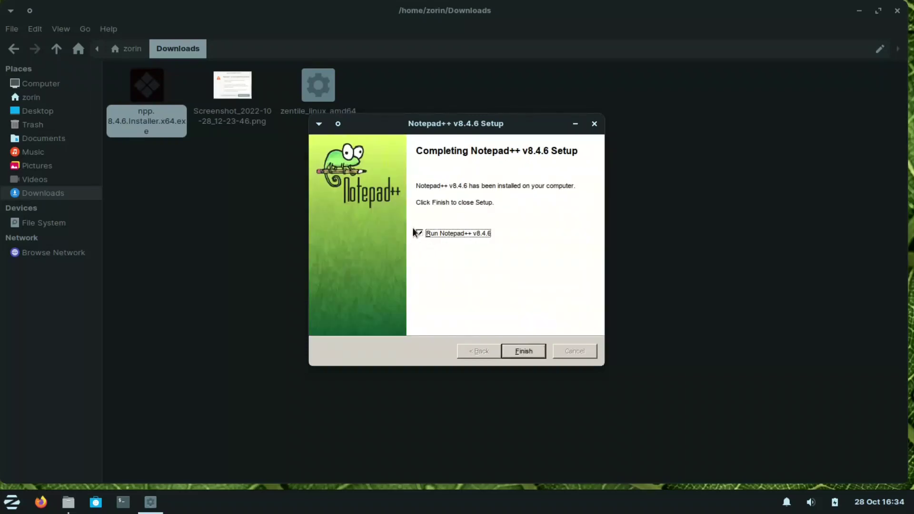
{"action": "left_click", "coordinate": [521, 353]}
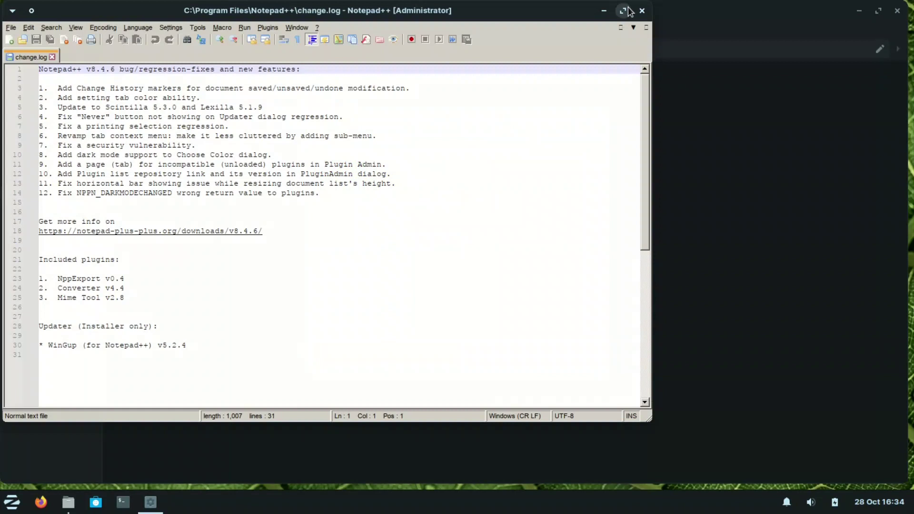
Maximize the Notepad++ window to view its change log, and close both Notepad++ and the file manager
{"action": "double_click", "coordinate": [626, 9]}
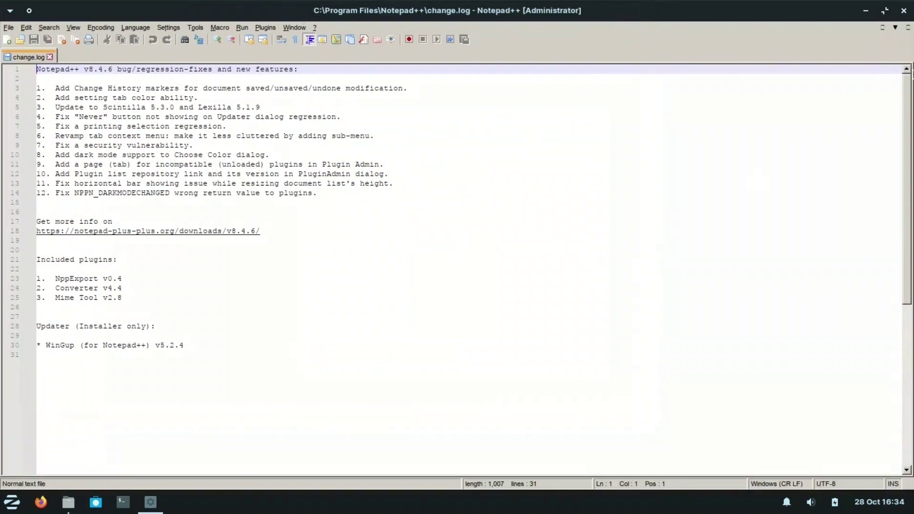
{"action": "left_click", "coordinate": [903, 11]}
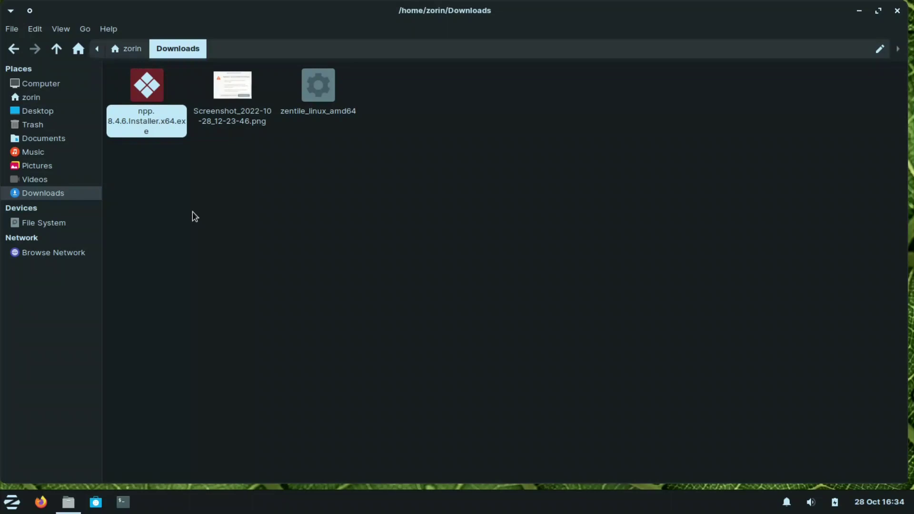
{"action": "left_click", "coordinate": [894, 15]}
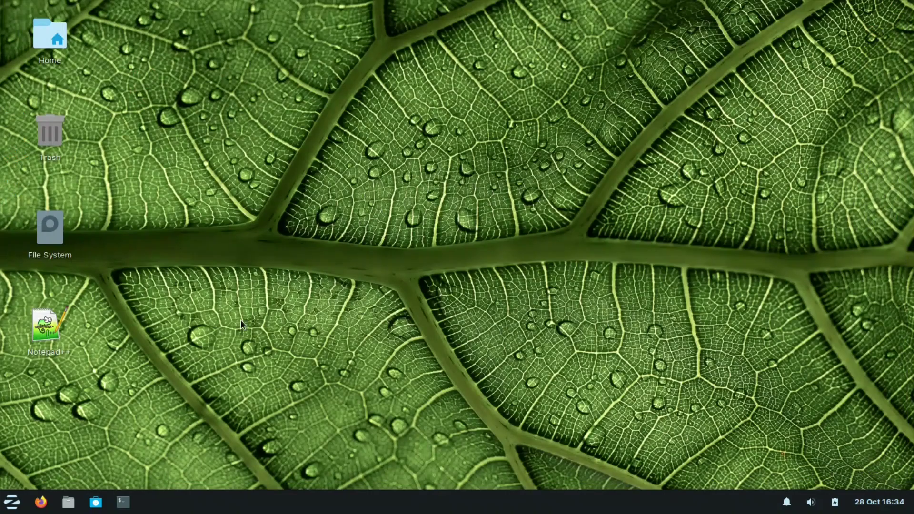
Search the installed applications for "pla" and launch PlayOnLinux
{"action": "left_click", "coordinate": [11, 501]}
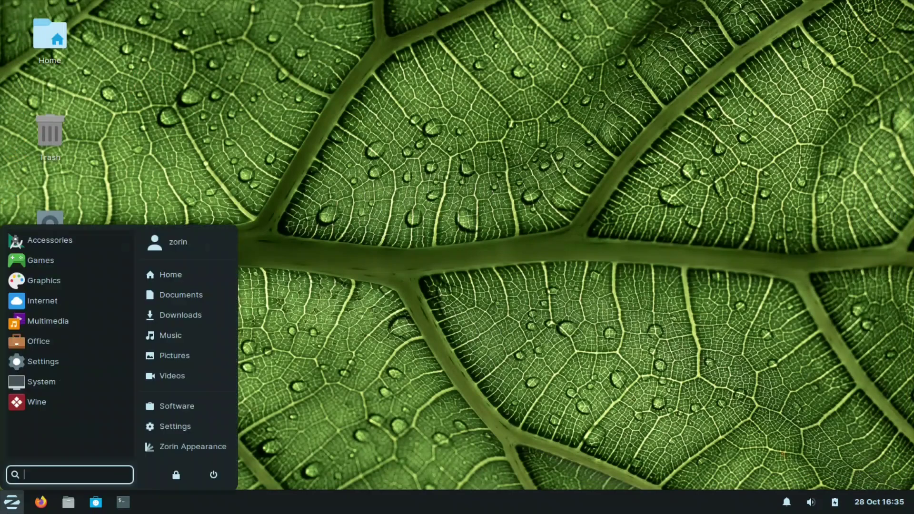
{"action": "type", "text": "pla"}
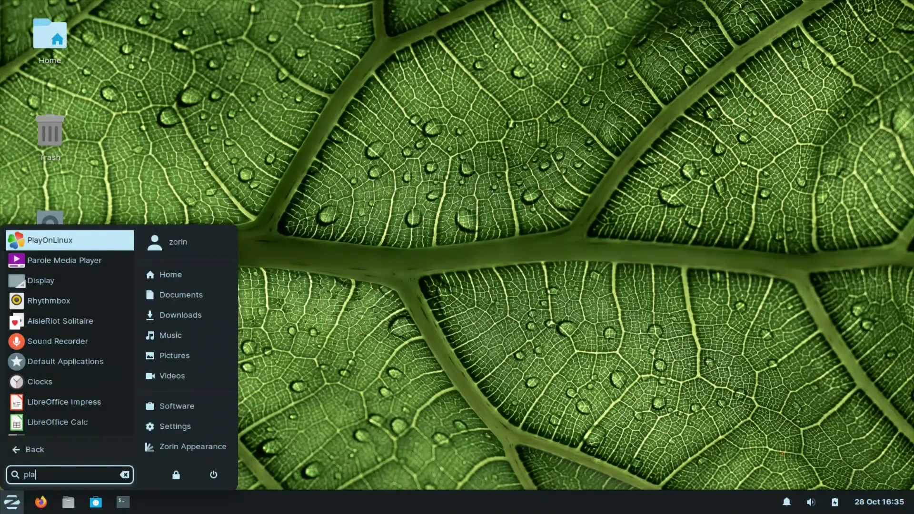
{"action": "left_click", "coordinate": [72, 245]}
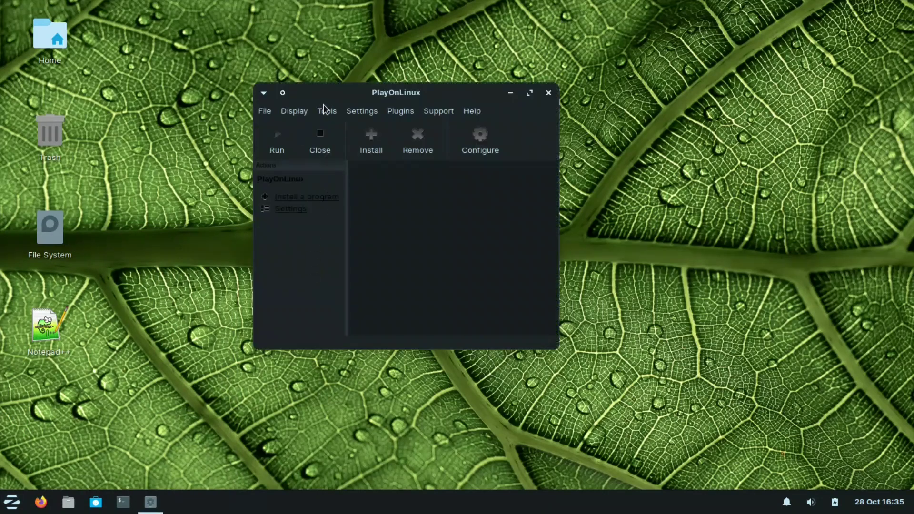
Open the PlayOnLinux program installer and browse the Accessories, Development, Education, Graphics and Other categories, including the Microsoft Fonts and Metatrader 4 entries
{"action": "left_click", "coordinate": [315, 197]}
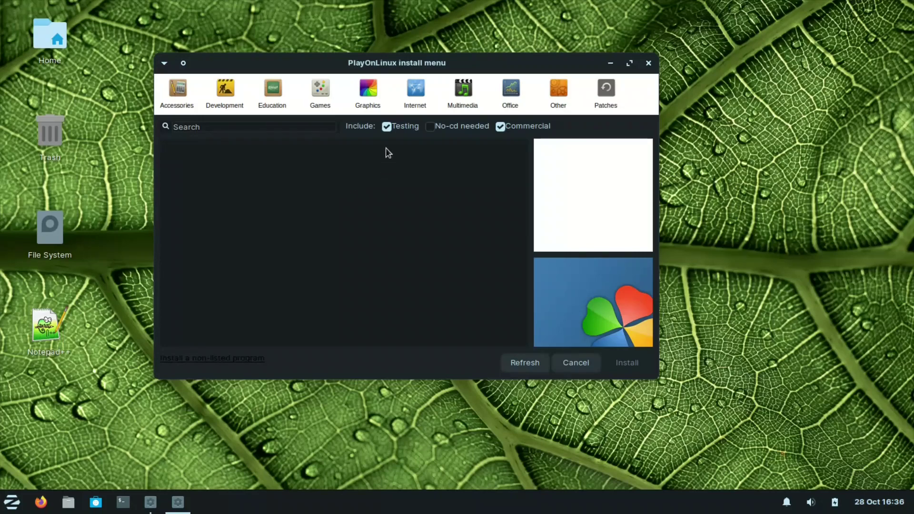
{"action": "left_click", "coordinate": [181, 97]}
{"action": "left_click", "coordinate": [222, 95]}
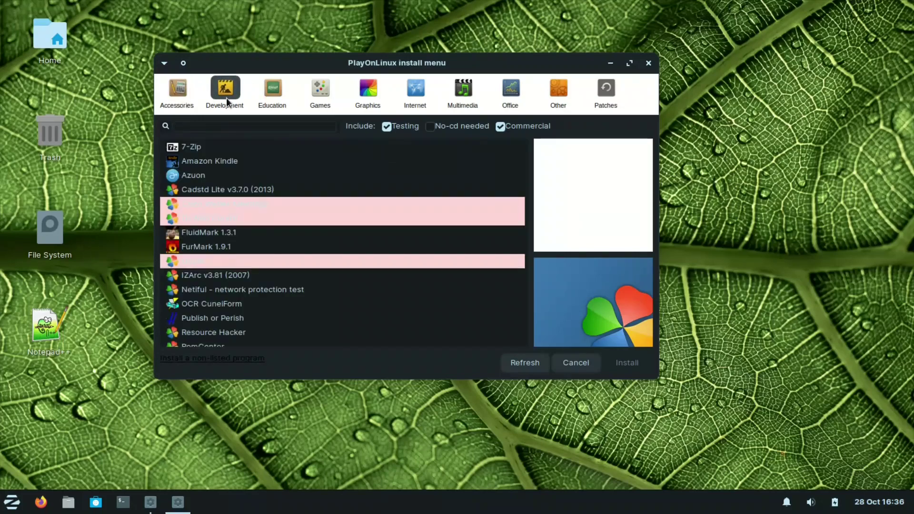
{"action": "left_click", "coordinate": [266, 100]}
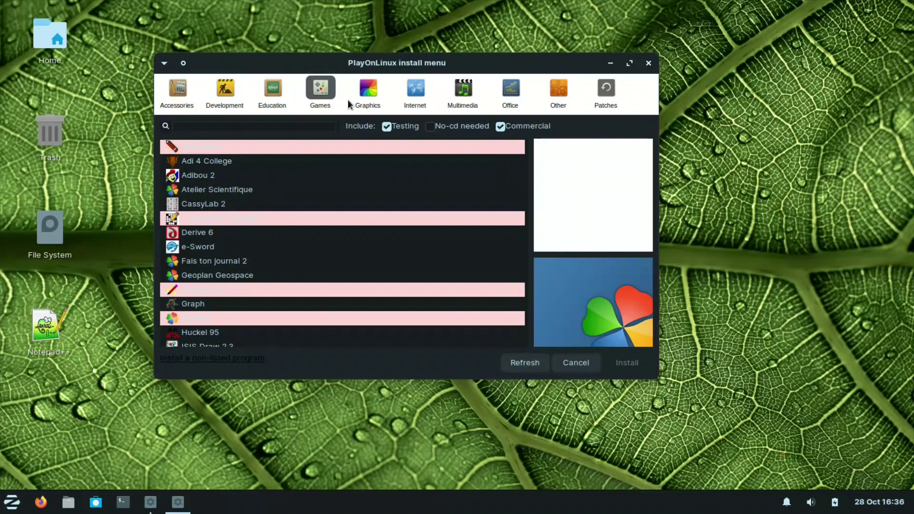
{"action": "left_click", "coordinate": [369, 98]}
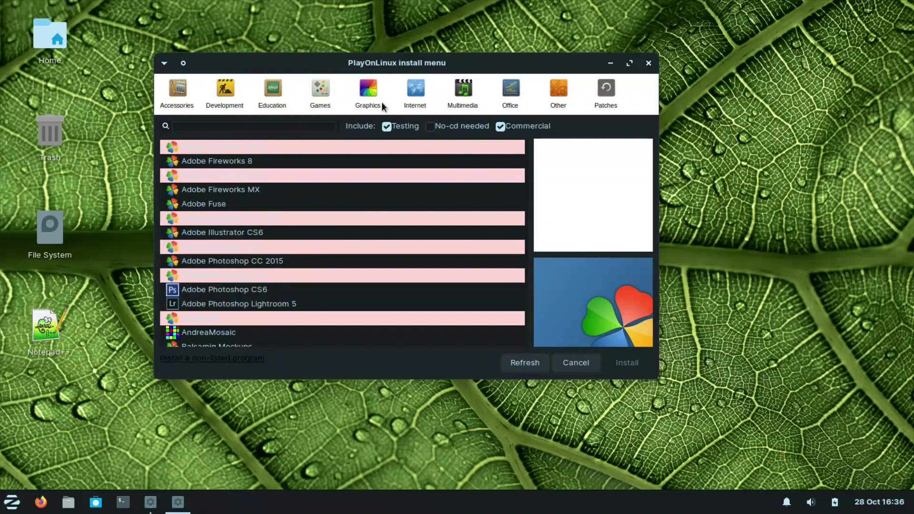
{"action": "left_click", "coordinate": [563, 96]}
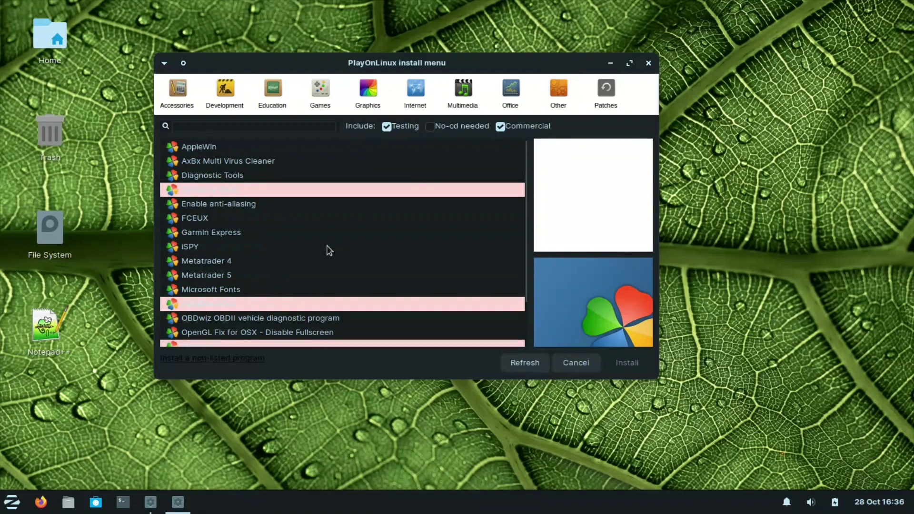
{"action": "left_click", "coordinate": [216, 292]}
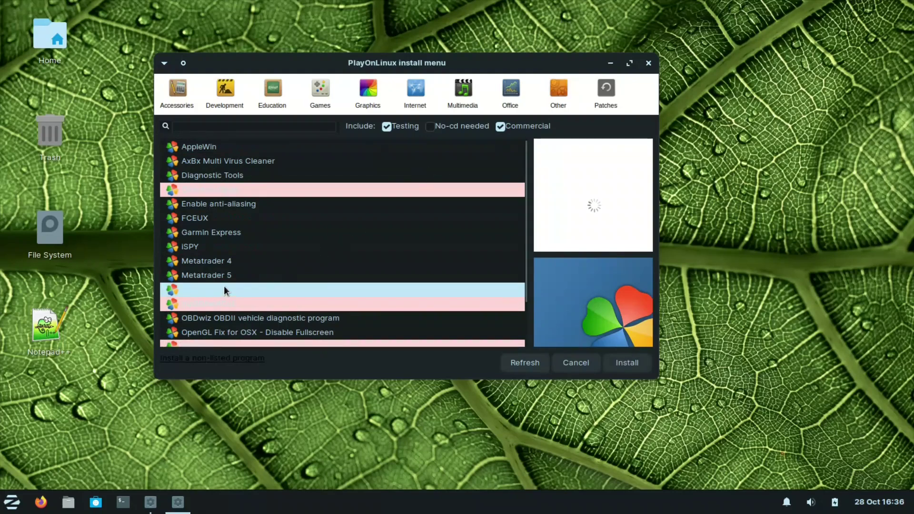
{"action": "left_click", "coordinate": [275, 263]}
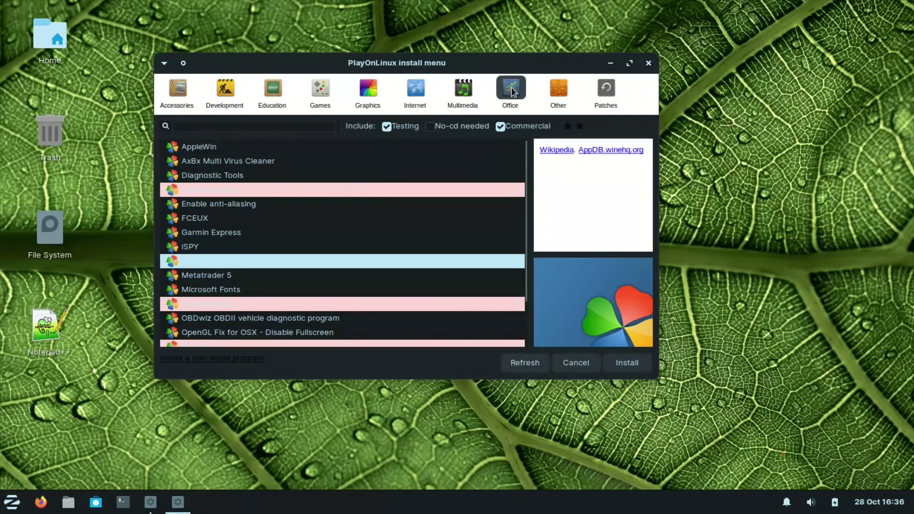
Look through the Windows programs offered in the Graphics category
{"action": "left_click", "coordinate": [365, 92]}
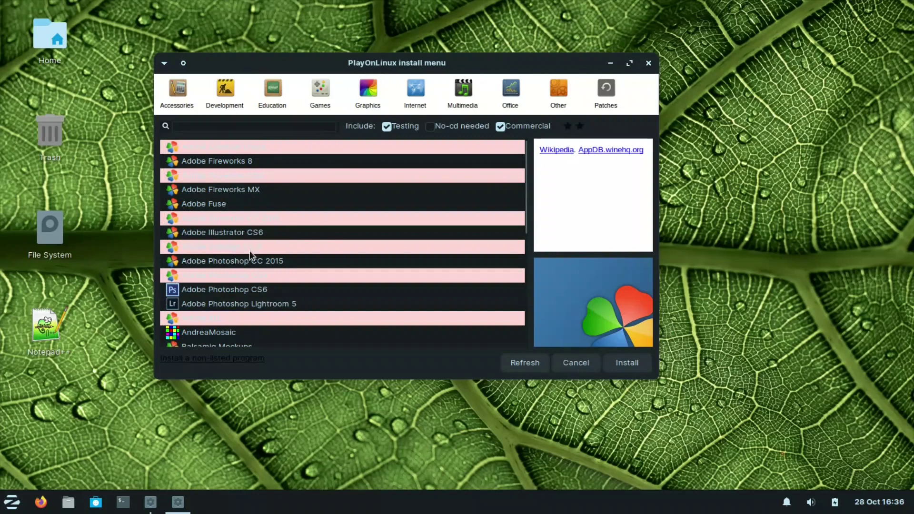
{"action": "scroll", "coordinate": [249, 252], "scroll_direction": "down", "scroll_amount": 4}
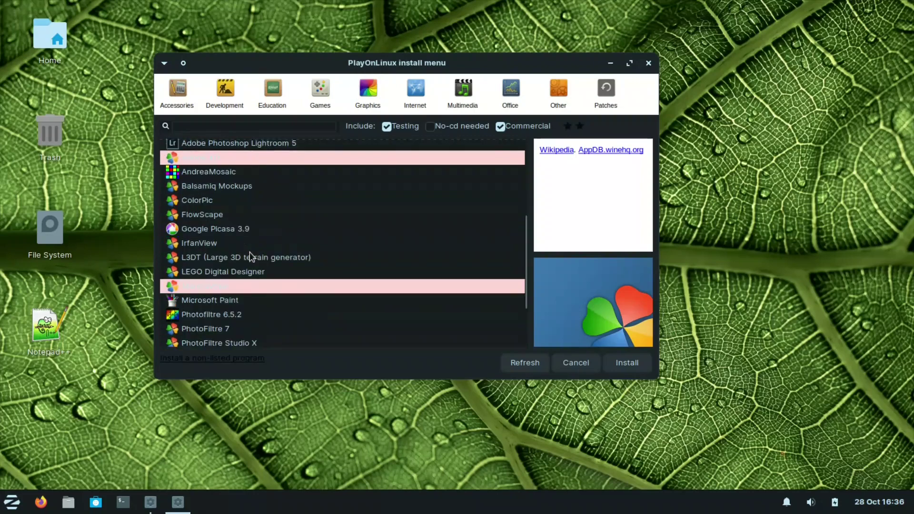
{"action": "scroll", "coordinate": [264, 212], "scroll_direction": "up", "scroll_amount": 2}
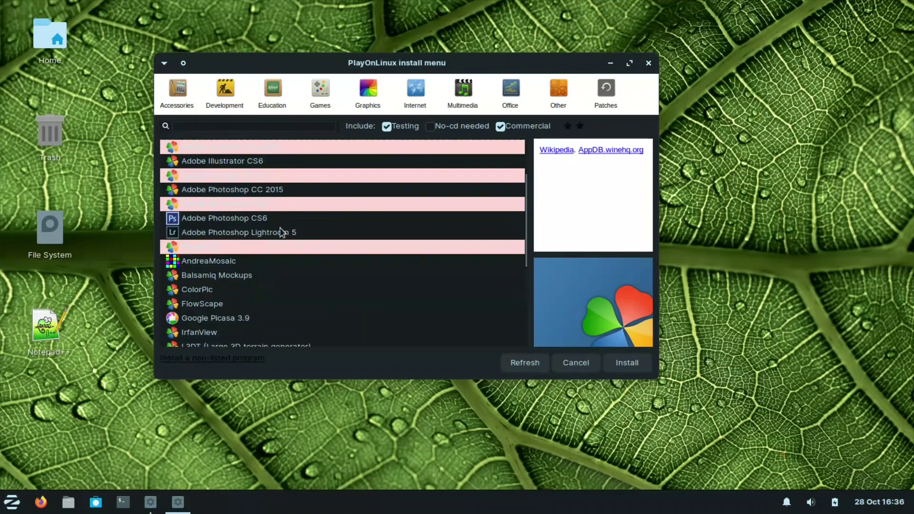
{"action": "scroll", "coordinate": [300, 257], "scroll_direction": "up", "scroll_amount": 1}
{"action": "scroll", "coordinate": [297, 257], "scroll_direction": "down", "scroll_amount": 1}
{"action": "scroll", "coordinate": [297, 256], "scroll_direction": "down", "scroll_amount": 1}
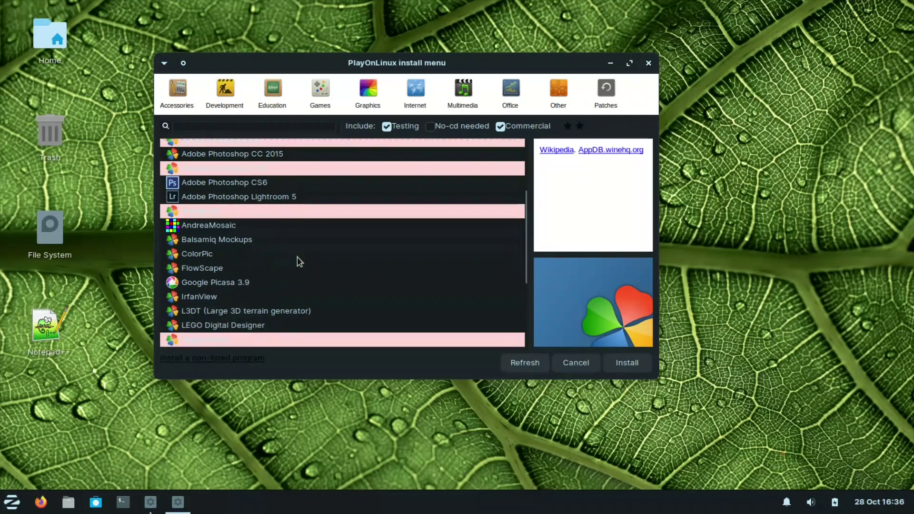
Start installing IrfanView through the PlayOnLinux wizard, cancel during the Wine 6.0.1 download, and close PlayOnLinux
{"action": "left_click", "coordinate": [196, 299]}
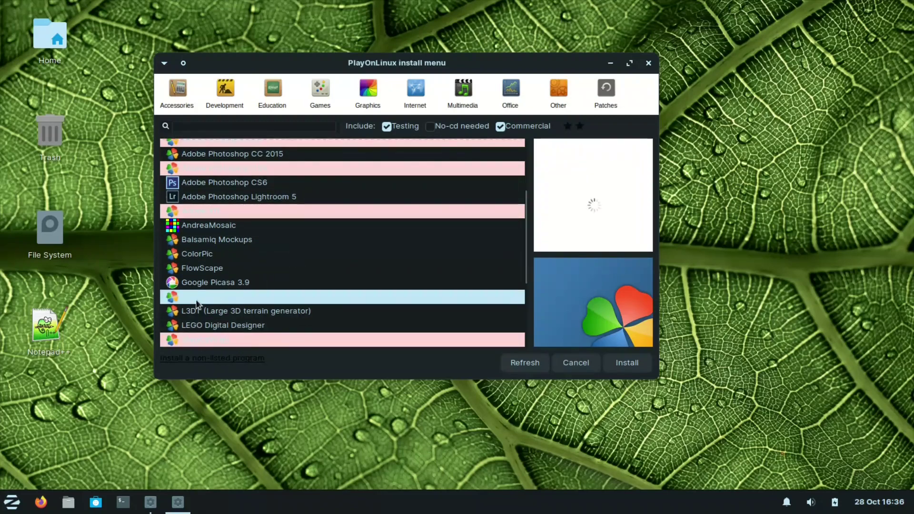
{"action": "left_click", "coordinate": [628, 364]}
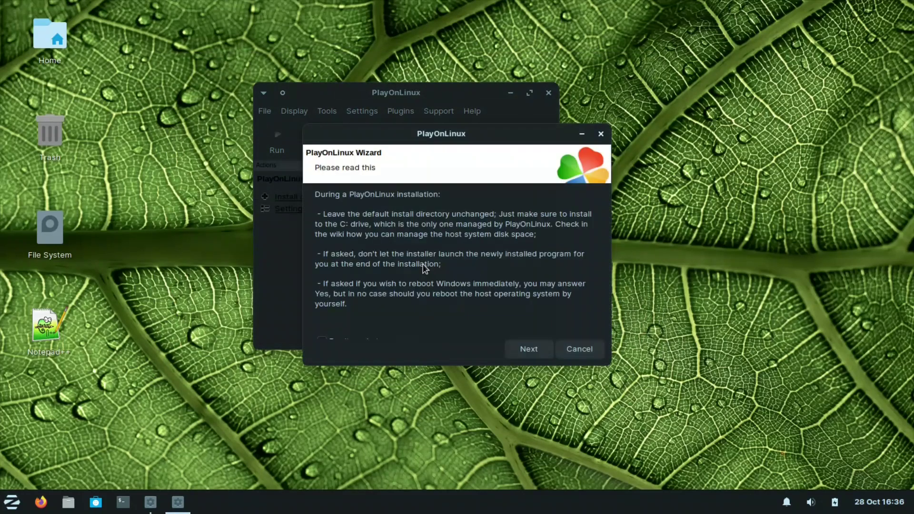
{"action": "left_click", "coordinate": [520, 351]}
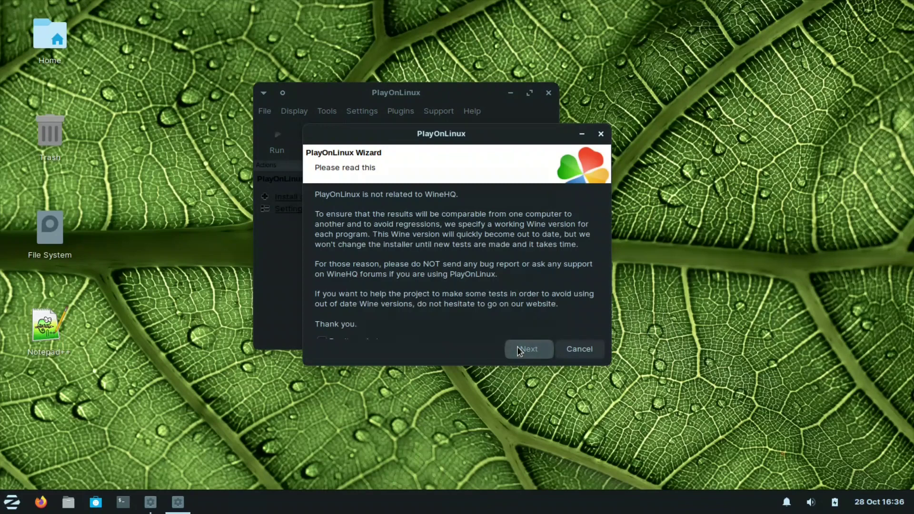
{"action": "left_click", "coordinate": [520, 351]}
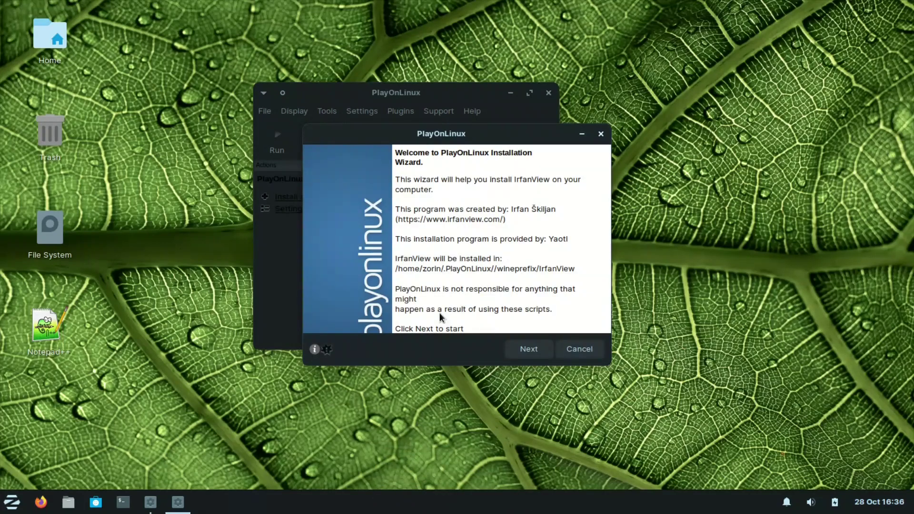
{"action": "left_click", "coordinate": [533, 352]}
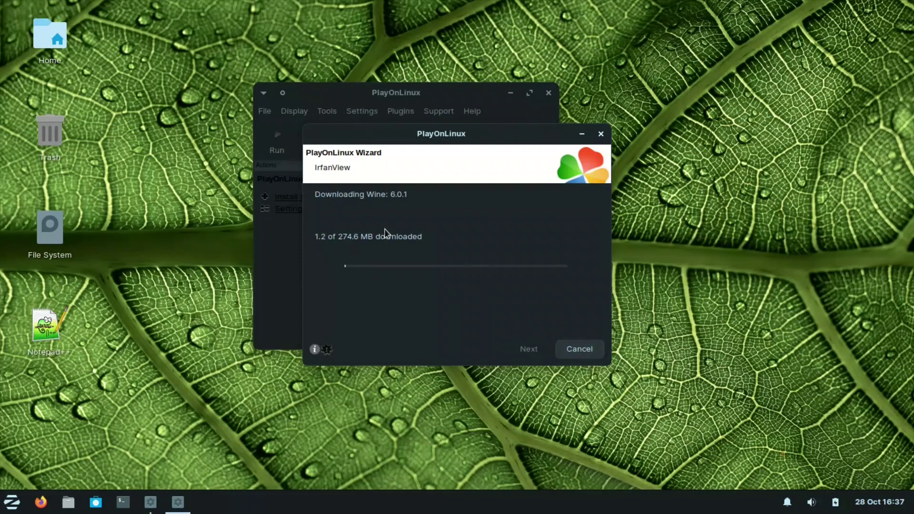
{"action": "left_click", "coordinate": [578, 350]}
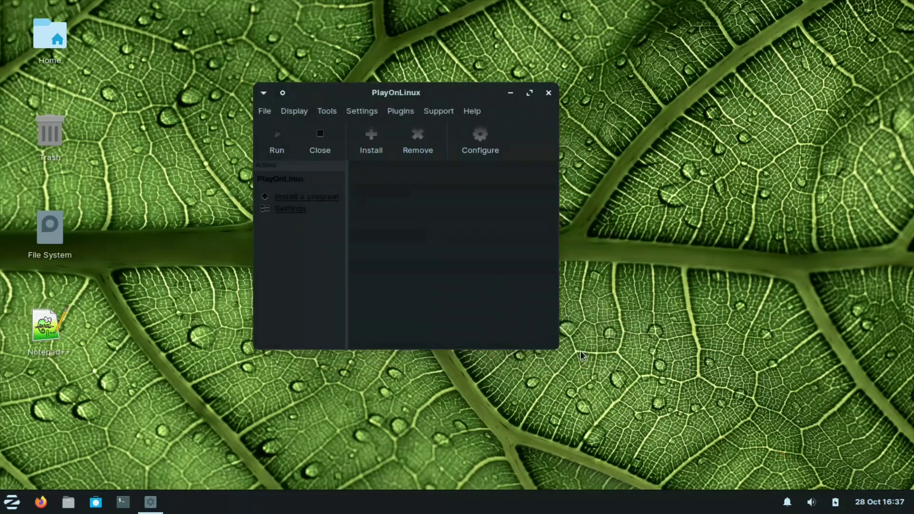
{"action": "left_click", "coordinate": [548, 93]}
{"action": "left_click", "coordinate": [67, 334]}
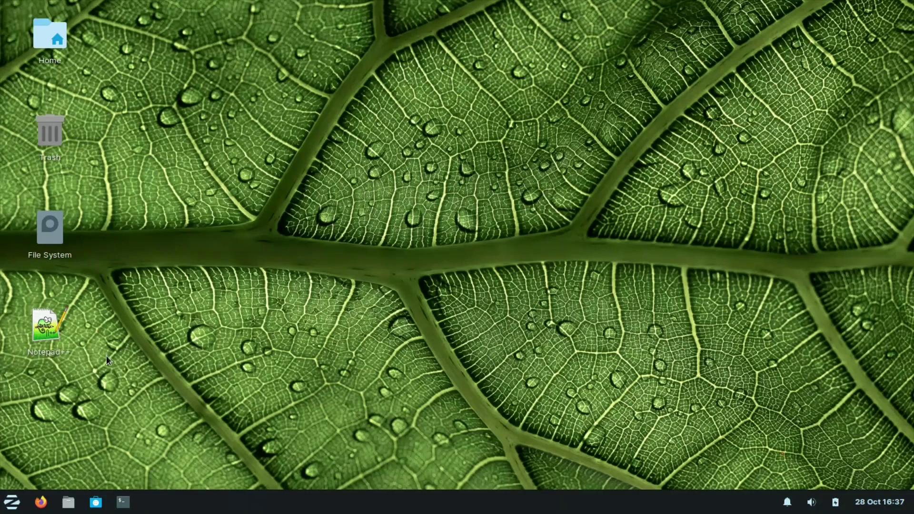
{"action": "left_click", "coordinate": [12, 503]}
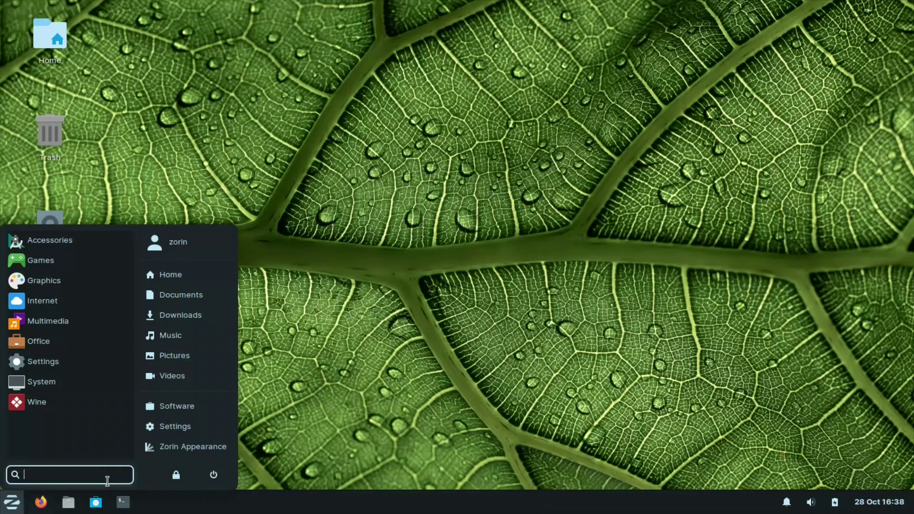
{"action": "left_click", "coordinate": [308, 396]}
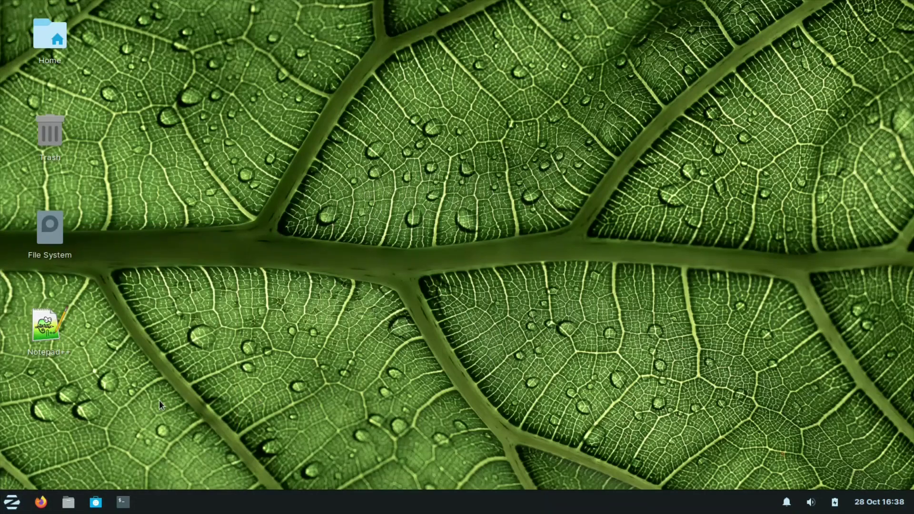
{"action": "left_click", "coordinate": [12, 502]}
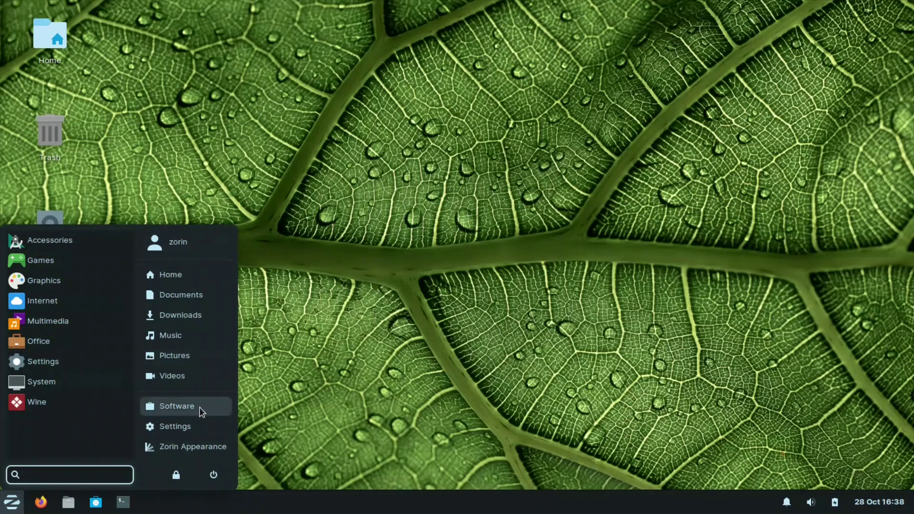
{"action": "left_click", "coordinate": [276, 397]}
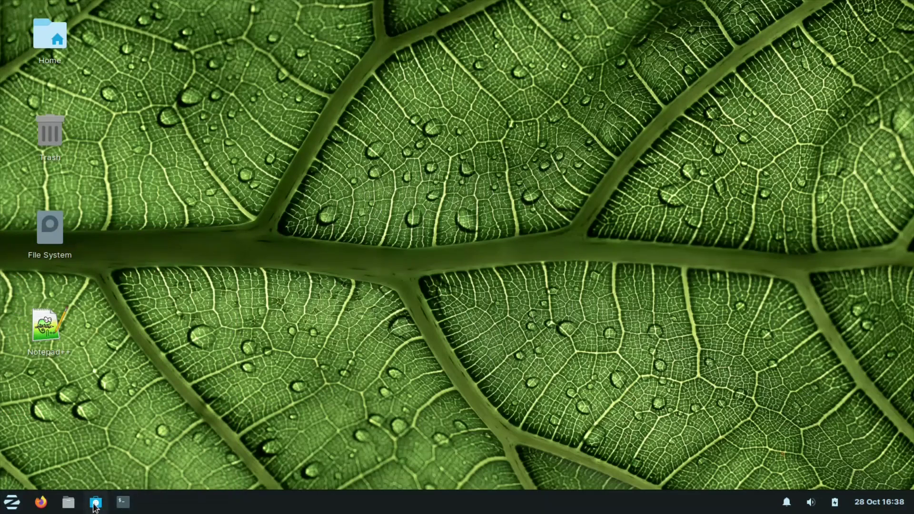
Open the home folder in the file manager and snap its window to a screen quarter, followed by the left half
{"action": "left_click", "coordinate": [68, 502]}
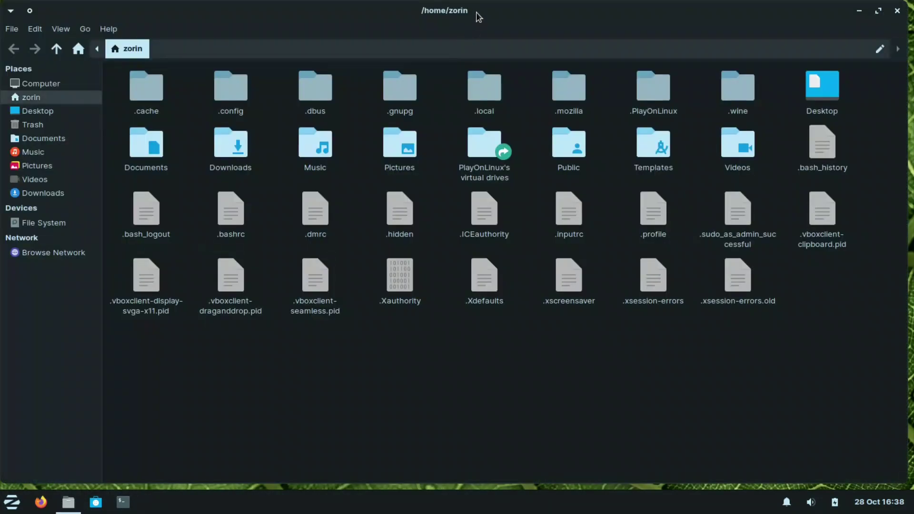
{"action": "left_click_drag", "start_coordinate": [476, 13], "coordinate": [52, 2]}
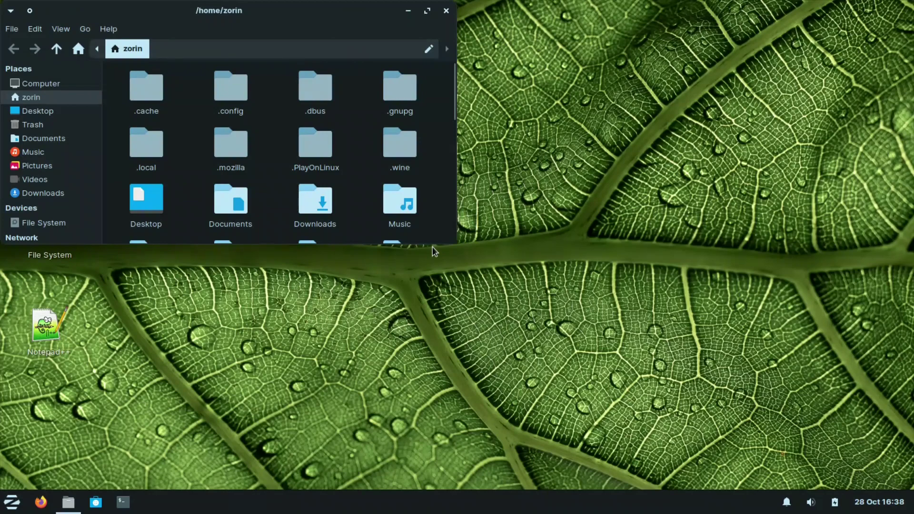
{"action": "key", "text": "super+Left"}
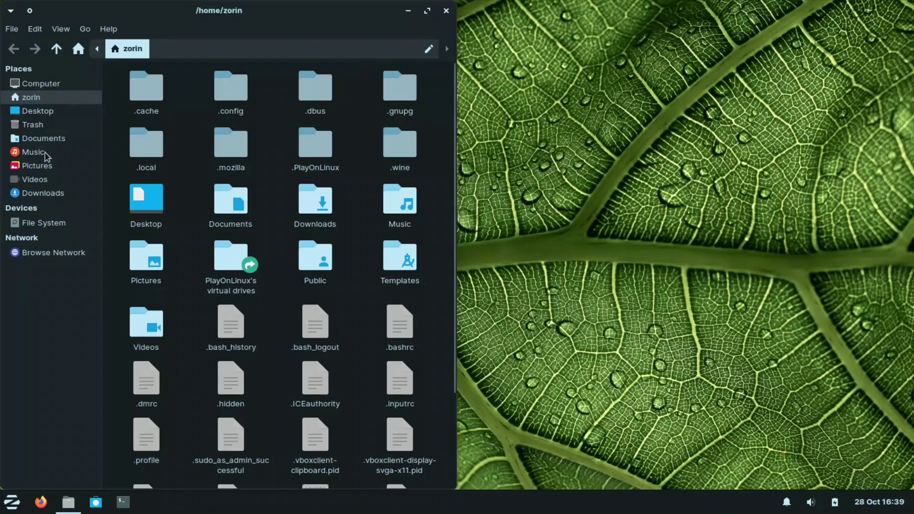
Allow the file zentile_linux_amd64 in Downloads to run as a program through its permissions
{"action": "left_click", "coordinate": [42, 191]}
{"action": "left_click", "coordinate": [308, 114]}
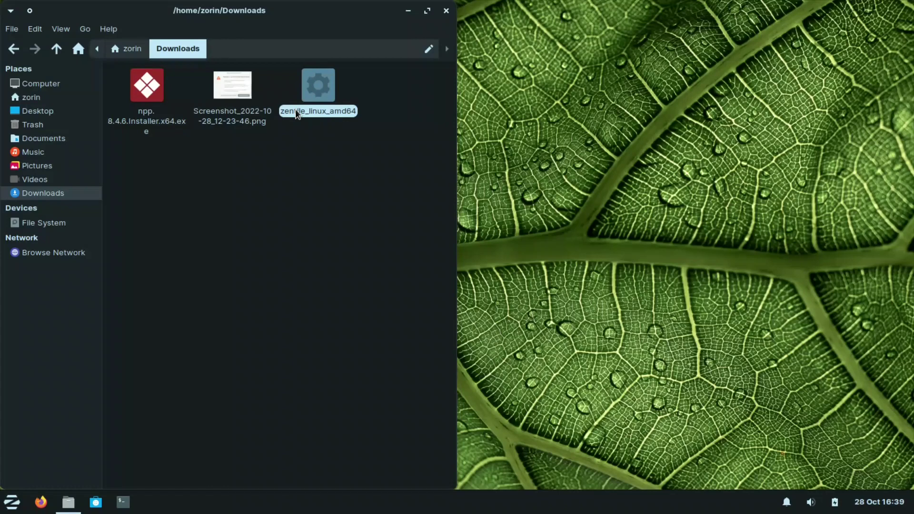
{"action": "right_click", "coordinate": [320, 95]}
{"action": "left_click", "coordinate": [373, 266]}
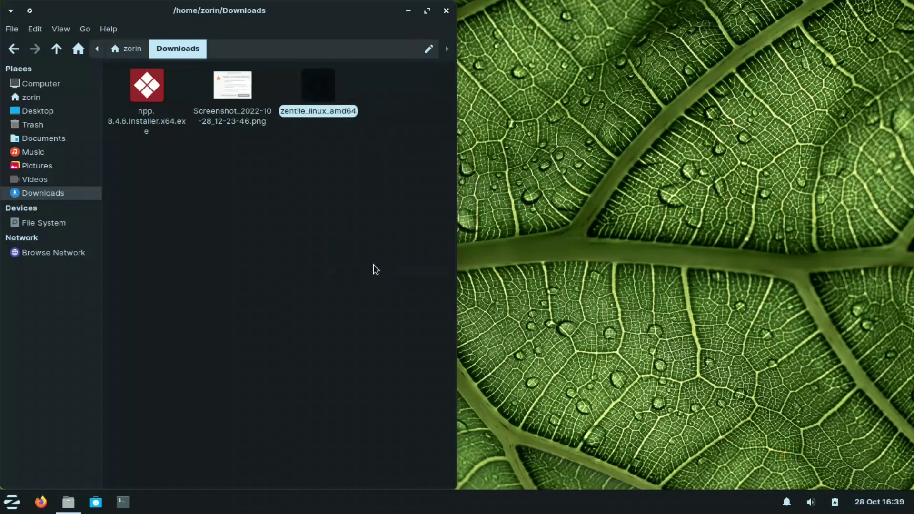
{"action": "left_click", "coordinate": [244, 162]}
{"action": "left_click", "coordinate": [173, 329]}
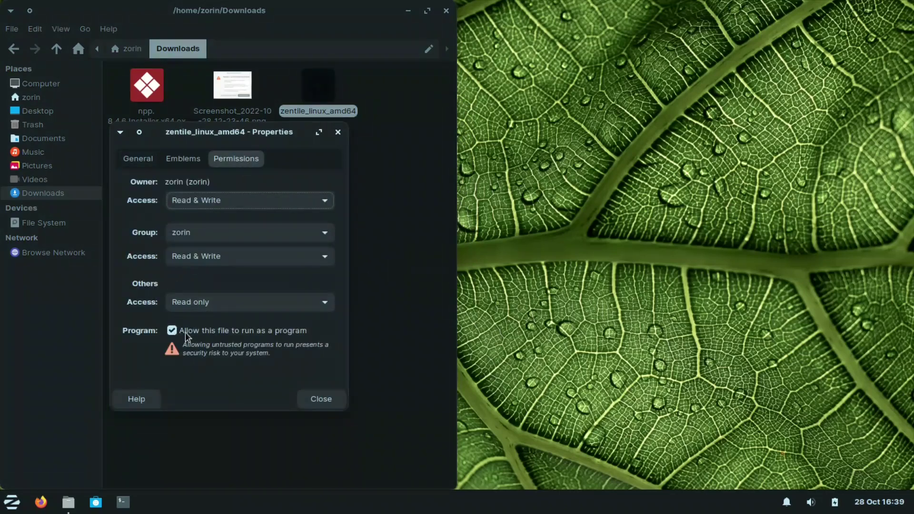
{"action": "left_click", "coordinate": [322, 403]}
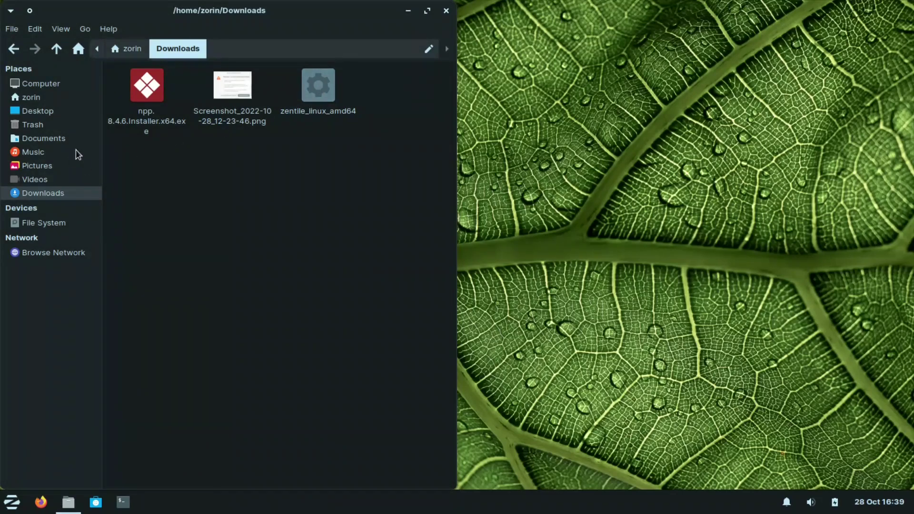
Open config.toml from the home folder's .config/zentile directory and examine the window gap setting and the tiling key bindings
{"action": "left_click", "coordinate": [28, 98]}
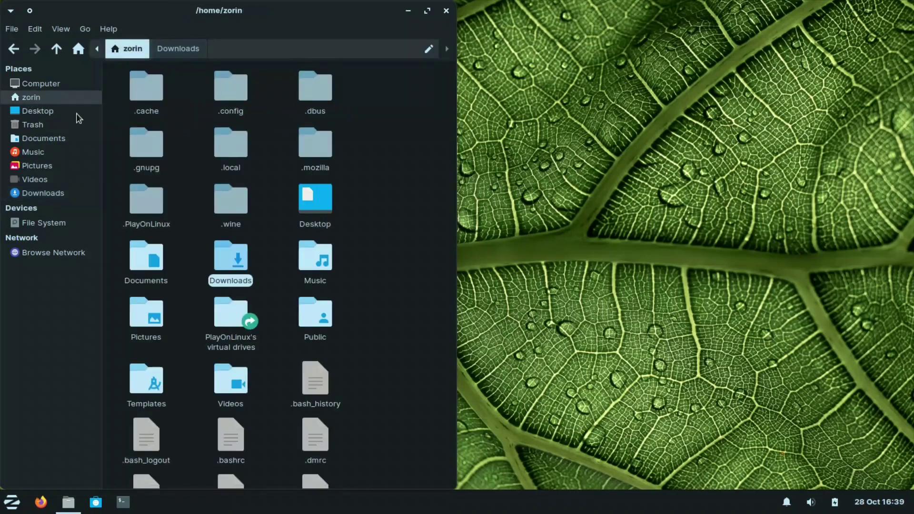
{"action": "double_click", "coordinate": [239, 101]}
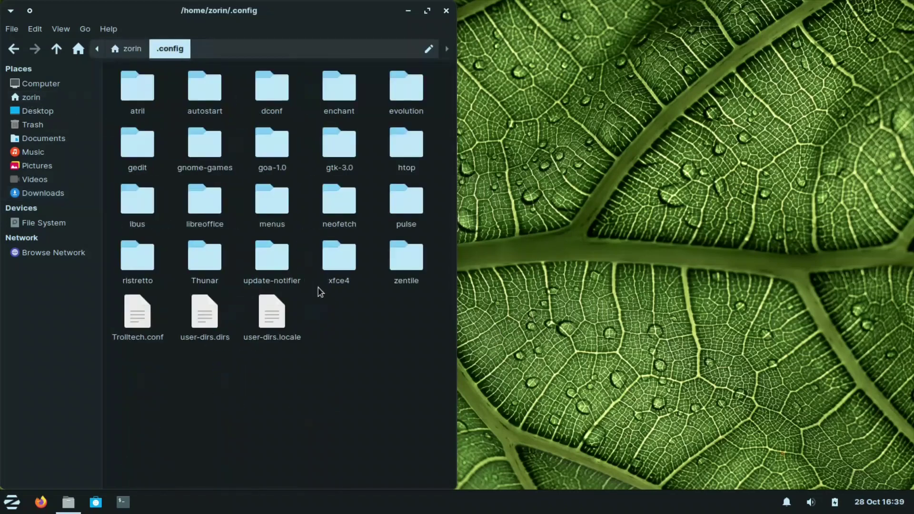
{"action": "double_click", "coordinate": [404, 265]}
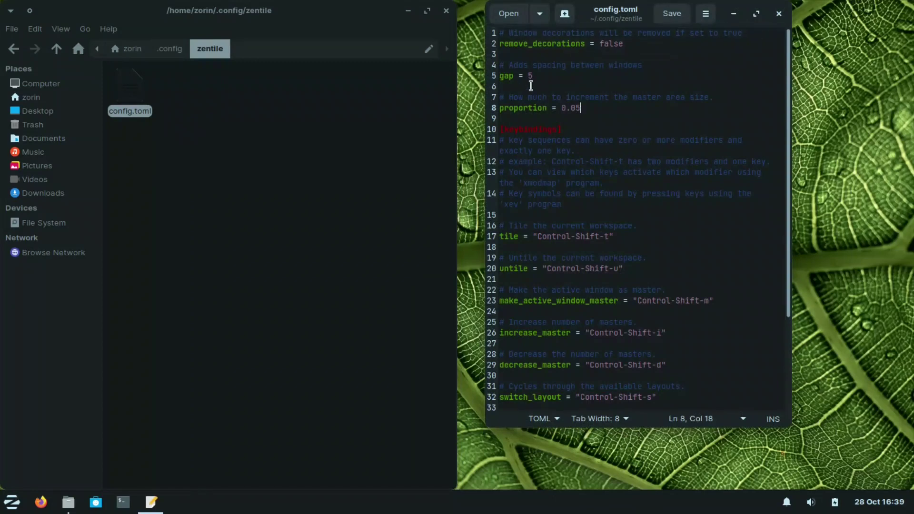
{"action": "left_click_drag", "start_coordinate": [504, 76], "coordinate": [537, 79]}
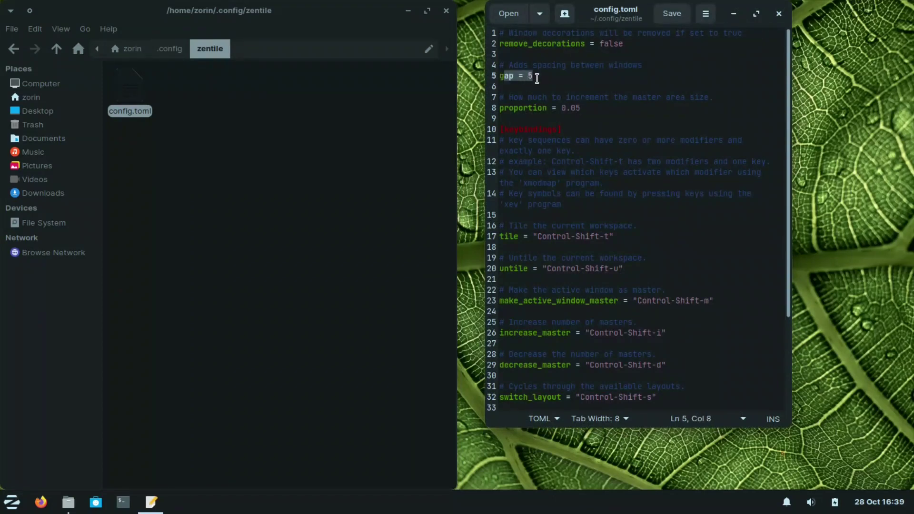
{"action": "left_click", "coordinate": [537, 79]}
{"action": "scroll", "coordinate": [594, 232], "scroll_direction": "down", "scroll_amount": 1}
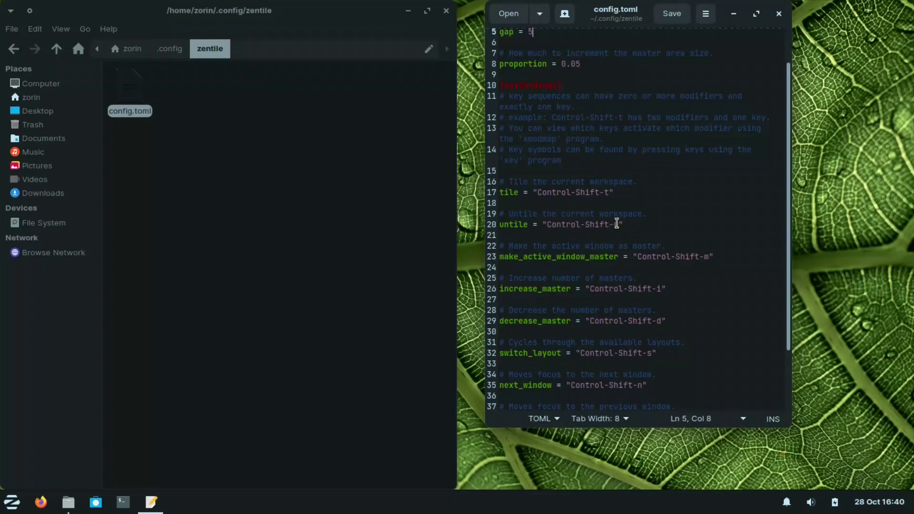
{"action": "scroll", "coordinate": [616, 224], "scroll_direction": "down", "scroll_amount": 3}
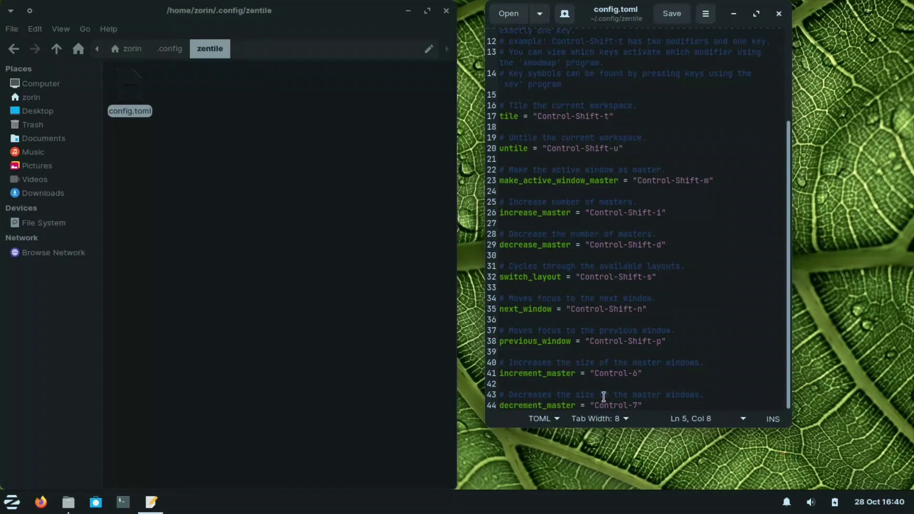
Close config.toml, and run zentile_linux_amd64 from the Downloads folder to tile the current workspace
{"action": "left_click", "coordinate": [779, 15]}
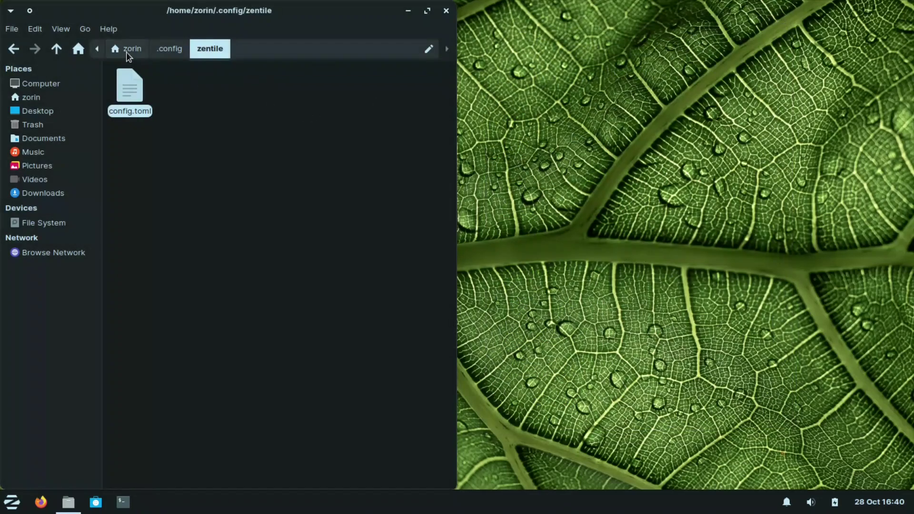
{"action": "left_click", "coordinate": [55, 46]}
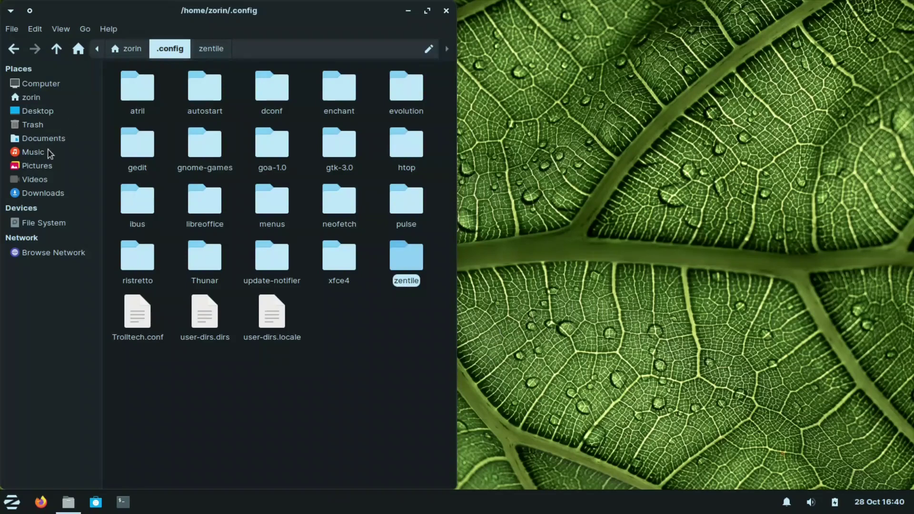
{"action": "left_click", "coordinate": [44, 195]}
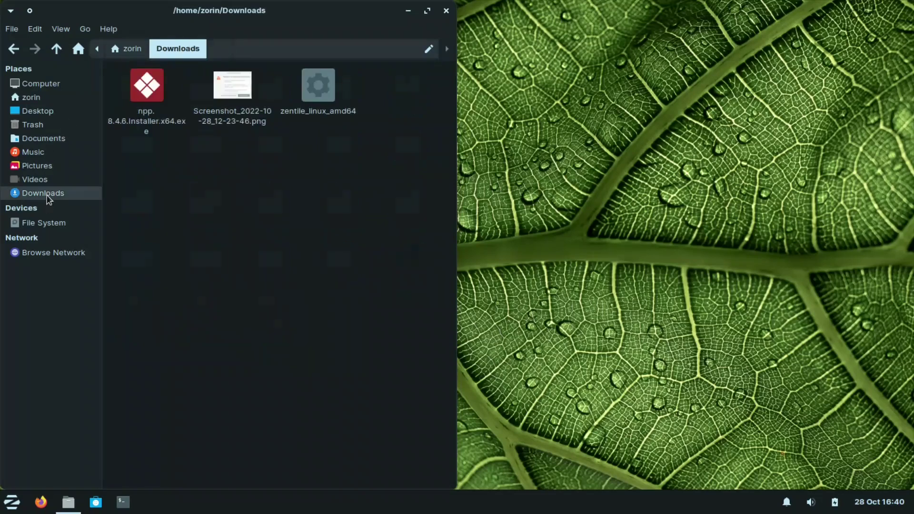
{"action": "left_click", "coordinate": [336, 99]}
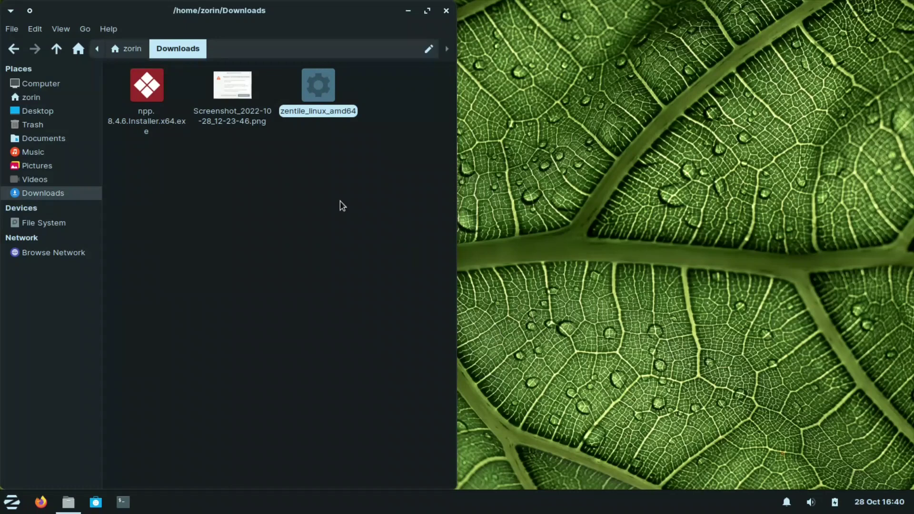
{"action": "key", "text": "super+Up"}
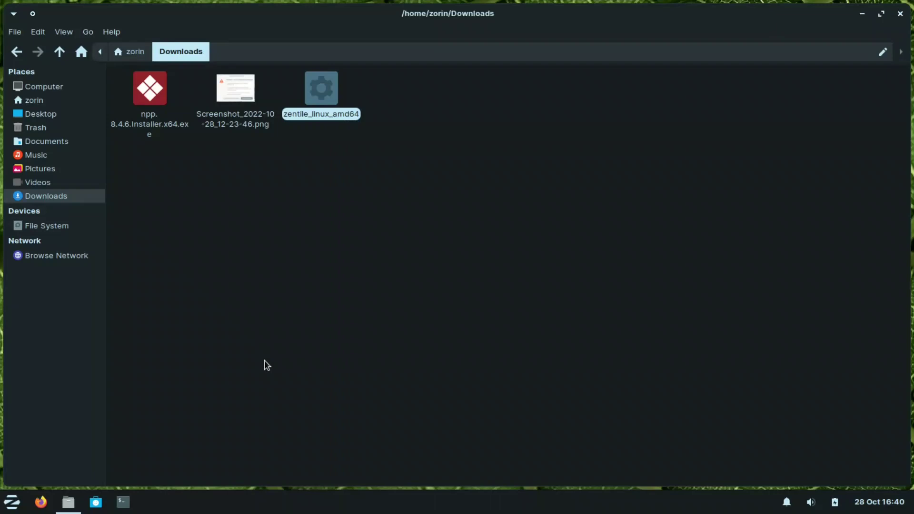
Open a terminal in the tiled workspace and repeatedly widen and narrow the master window beside it
{"action": "key", "text": "ctrl+alt+t"}
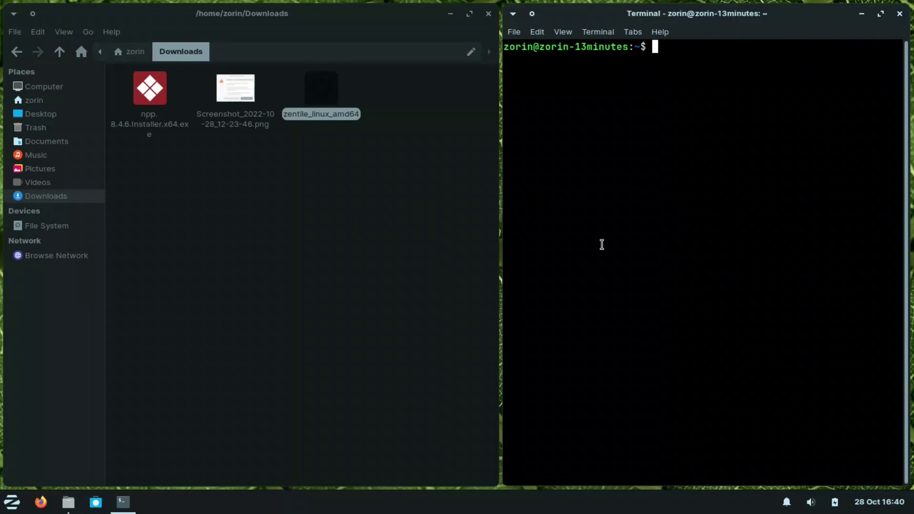
{"action": "key", "text": "ctrl+shift+l"}
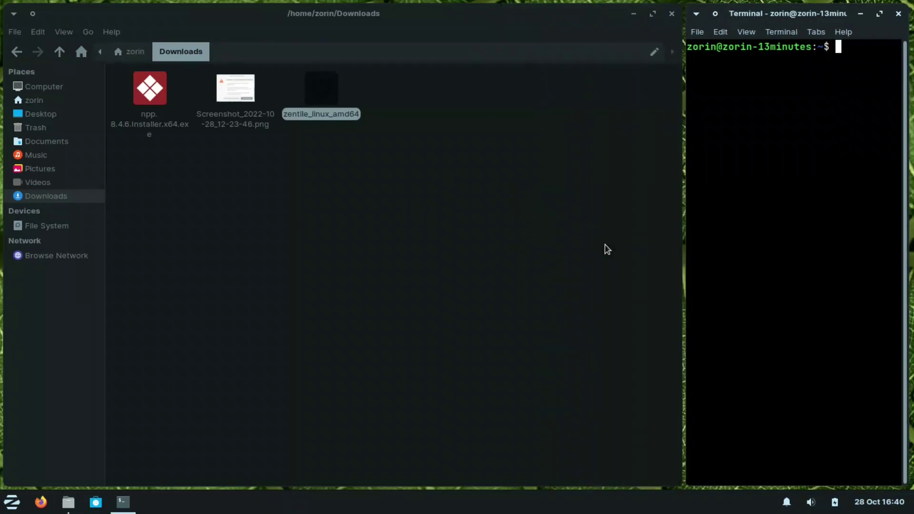
{"action": "key", "text": "ctrl+shift+h"}
{"action": "key", "text": "ctrl+shift+h"}
{"action": "key", "text": "ctrl+shift+h"}
{"action": "key", "text": "ctrl+shift+l"}
{"action": "key", "text": "ctrl+shift+l"}
{"action": "key", "text": "ctrl+shift+l"}
{"action": "key", "text": "ctrl+shift+l"}
{"action": "key", "text": "ctrl+shift+l"}
{"action": "key", "text": "ctrl+shift+h"}
{"action": "key", "text": "ctrl+shift+h"}
{"action": "key", "text": "ctrl+shift+h"}
{"action": "key", "text": "ctrl+shift+h"}
{"action": "key", "text": "ctrl+shift+l"}
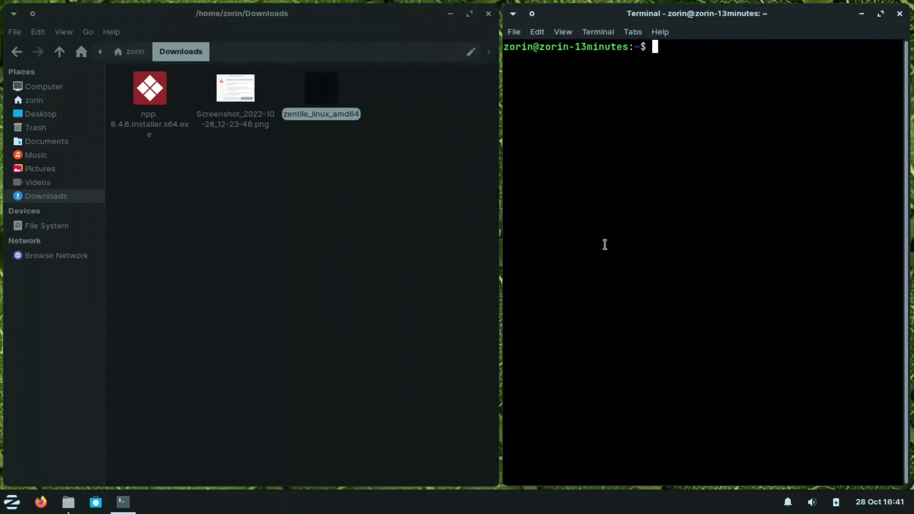
Open a second terminal, untile the workspace, and close both terminals and the Downloads window
{"action": "key", "text": "ctrl+alt+t"}
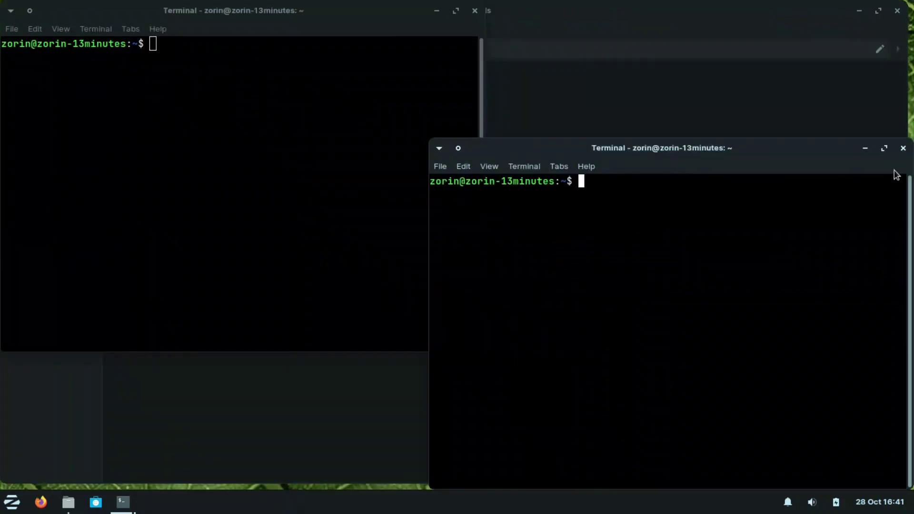
{"action": "left_click", "coordinate": [903, 148]}
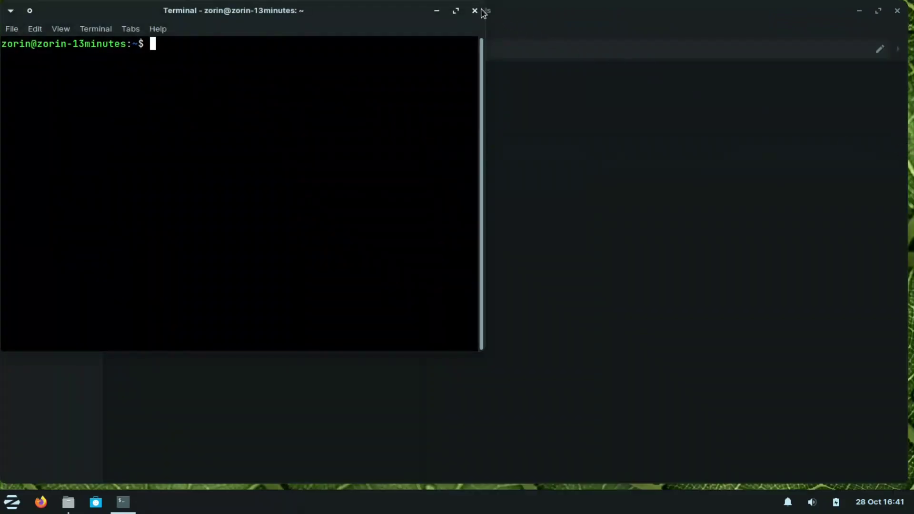
{"action": "left_click", "coordinate": [486, 30]}
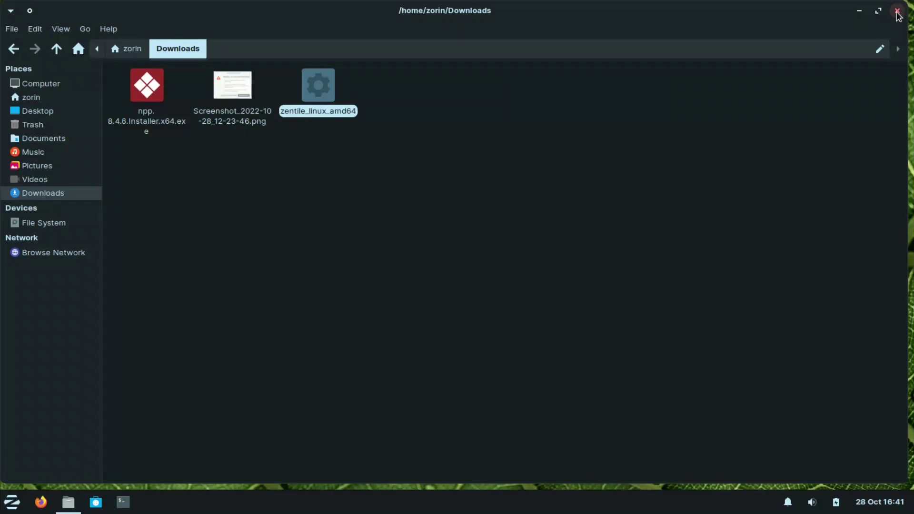
{"action": "left_click", "coordinate": [319, 148]}
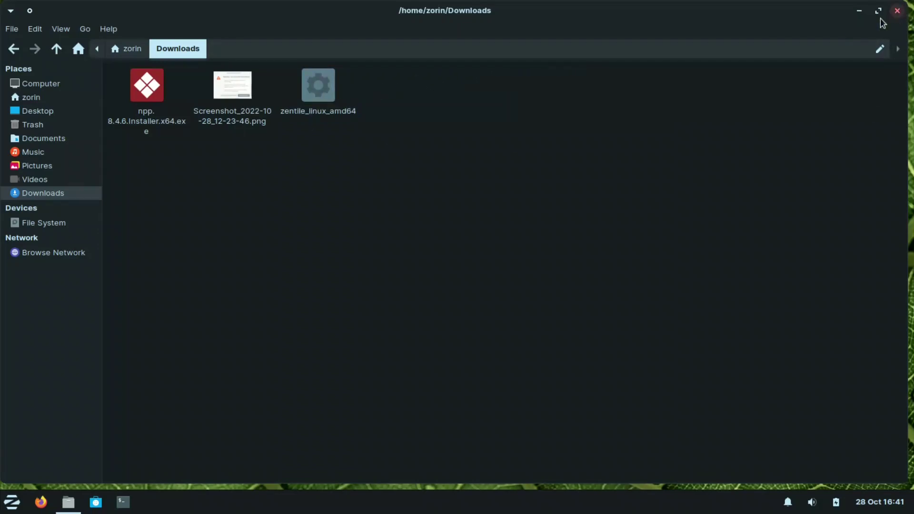
{"action": "left_click", "coordinate": [896, 11]}
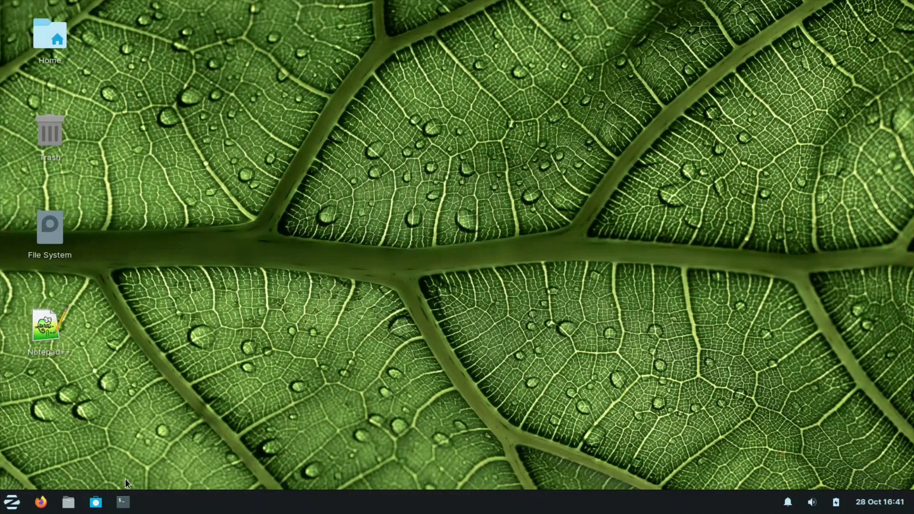
Open a terminal nearer the middle of the desktop and check the used memory with the free command
{"action": "left_click", "coordinate": [122, 508]}
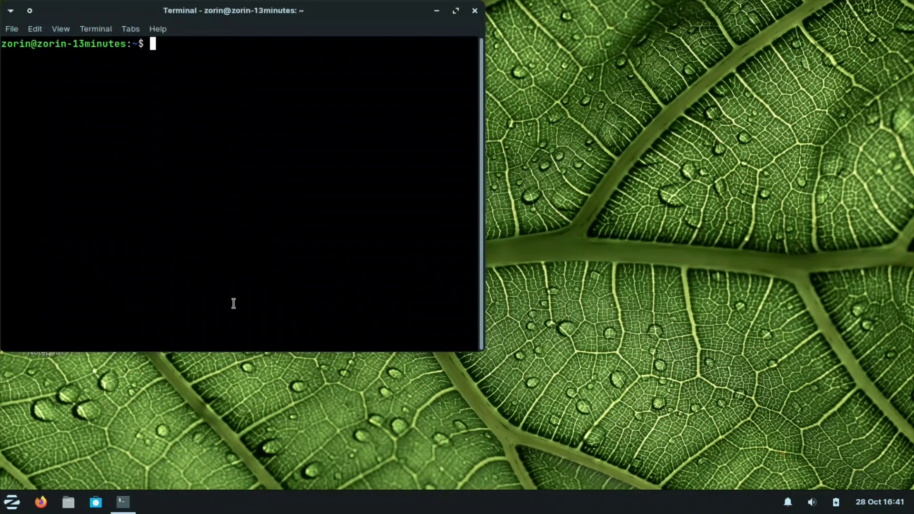
{"action": "left_click_drag", "start_coordinate": [314, 10], "coordinate": [457, 40]}
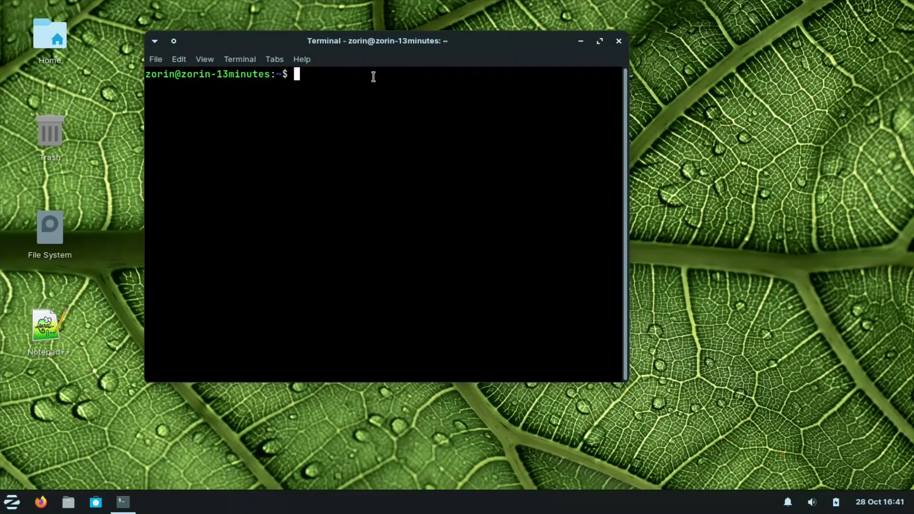
{"action": "type", "text": "free"}
{"action": "key", "text": "Return"}
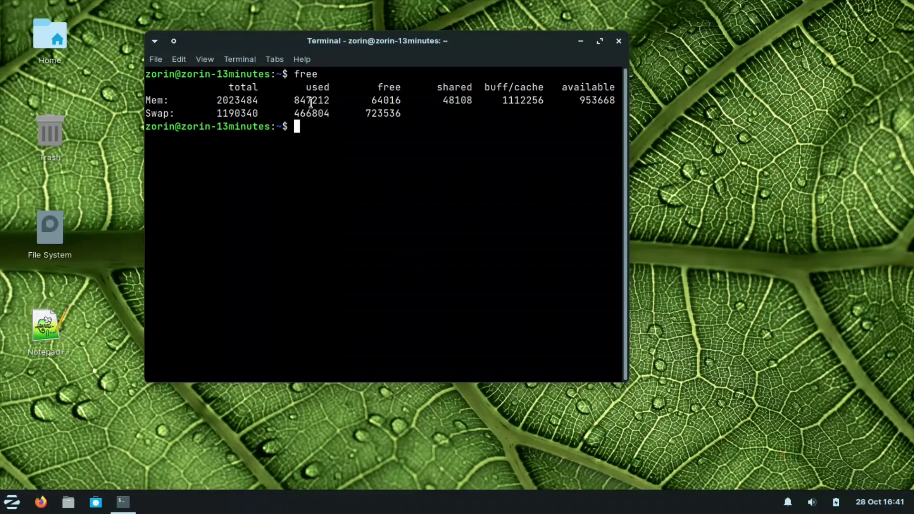
{"action": "left_click_drag", "start_coordinate": [310, 102], "coordinate": [293, 101]}
Inspect running processes and memory use with top and htop, quitting each monitor after viewing it
{"action": "left_click", "coordinate": [295, 127]}
{"action": "type", "text": "top"}
{"action": "key", "text": "Return"}
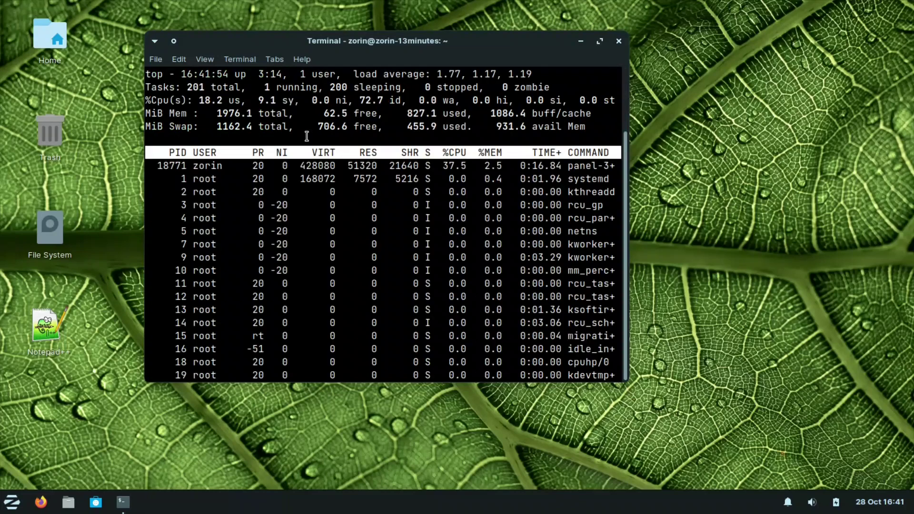
{"action": "type", "text": "q"}
{"action": "type", "text": "htop"}
{"action": "key", "text": "Return"}
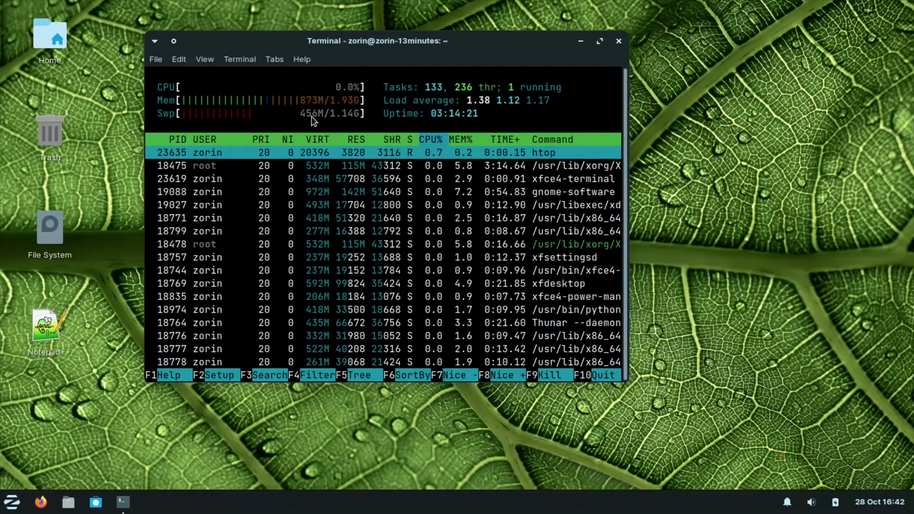
{"action": "type", "text": "q"}
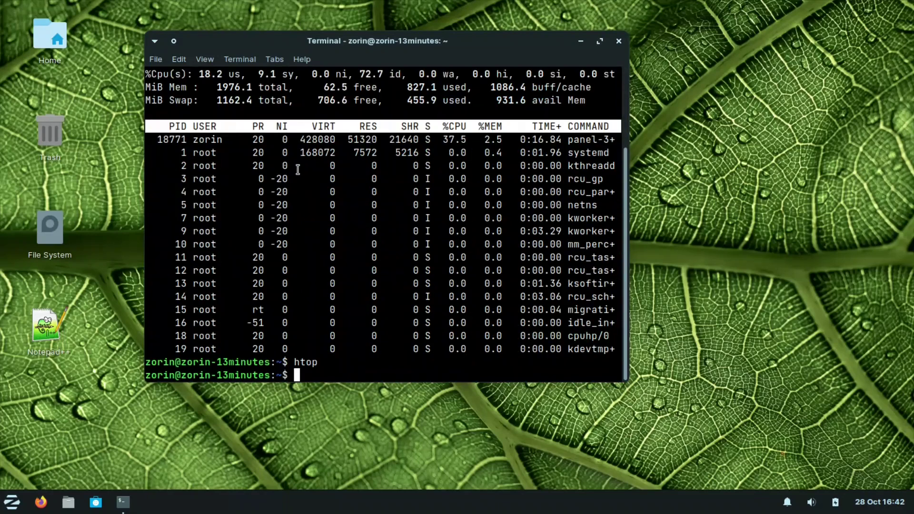
Check disk usage with the df command and highlight the figures for the /dev/sda5 partition
{"action": "type", "text": "df"}
{"action": "key", "text": "Return"}
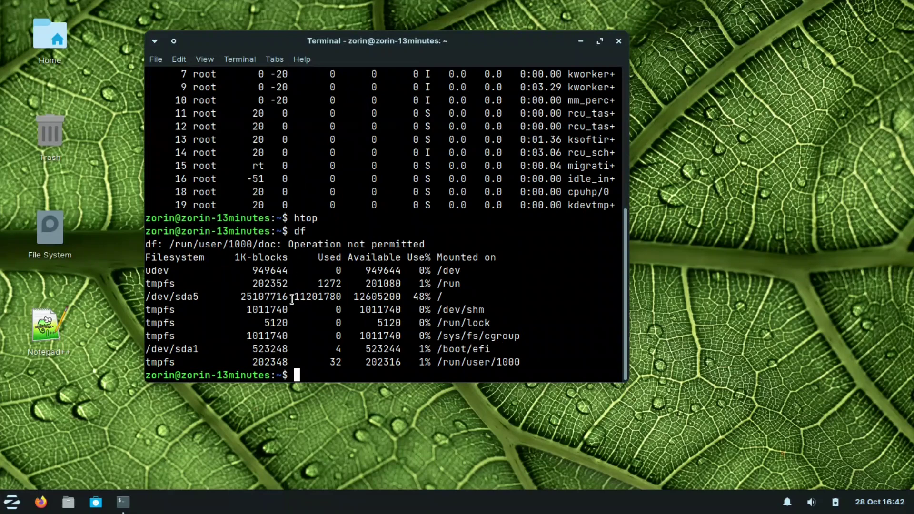
{"action": "left_click_drag", "start_coordinate": [291, 298], "coordinate": [310, 299]}
{"action": "left_click", "coordinate": [309, 299]}
Print the system information with uname -a and highlight the kernel version in the output
{"action": "type", "text": "uname -a"}
{"action": "key", "text": "Return"}
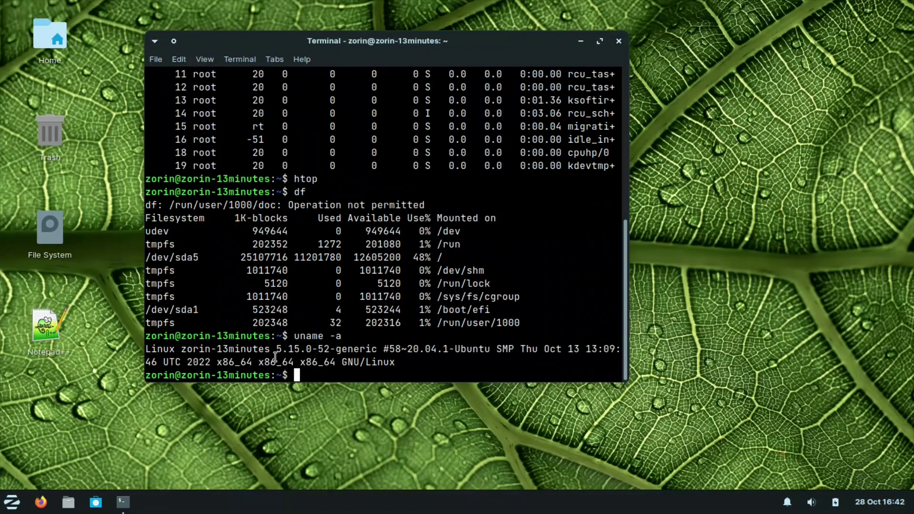
{"action": "left_click_drag", "start_coordinate": [276, 350], "coordinate": [377, 349]}
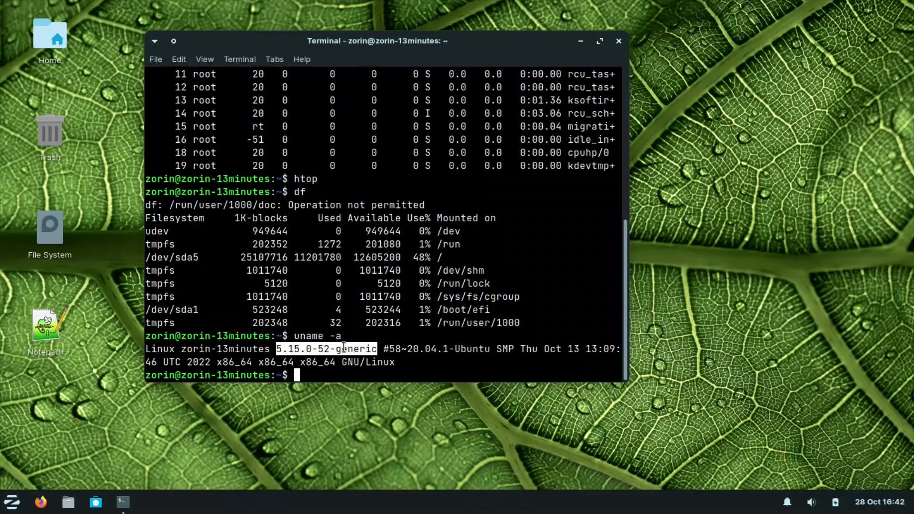
{"action": "left_click", "coordinate": [321, 370]}
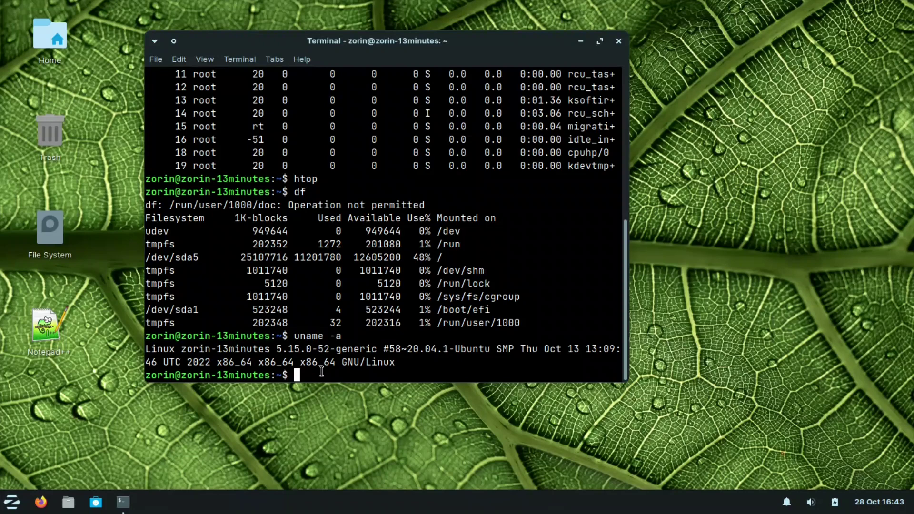
Review the used memory figure in the earlier free output and close the terminal
{"action": "scroll", "coordinate": [360, 326], "scroll_direction": "up", "scroll_amount": 5}
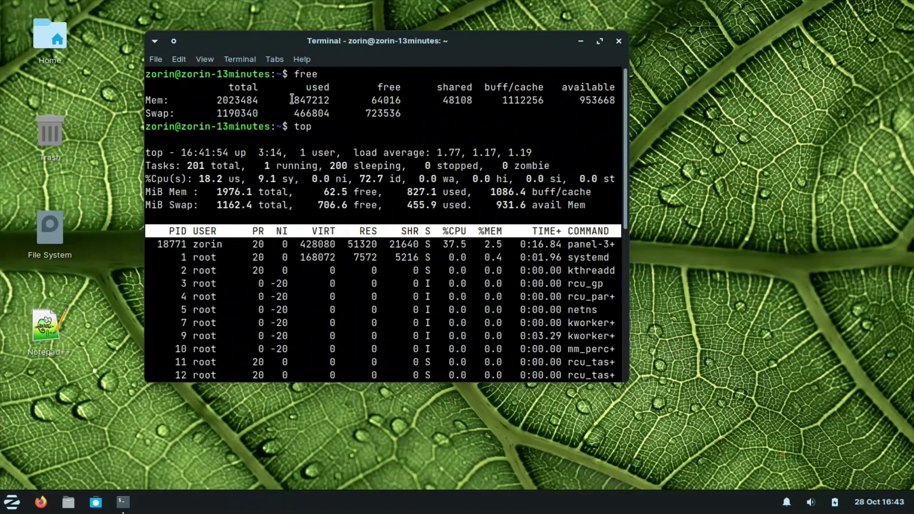
{"action": "left_click_drag", "start_coordinate": [293, 100], "coordinate": [319, 99]}
{"action": "left_click", "coordinate": [619, 42]}
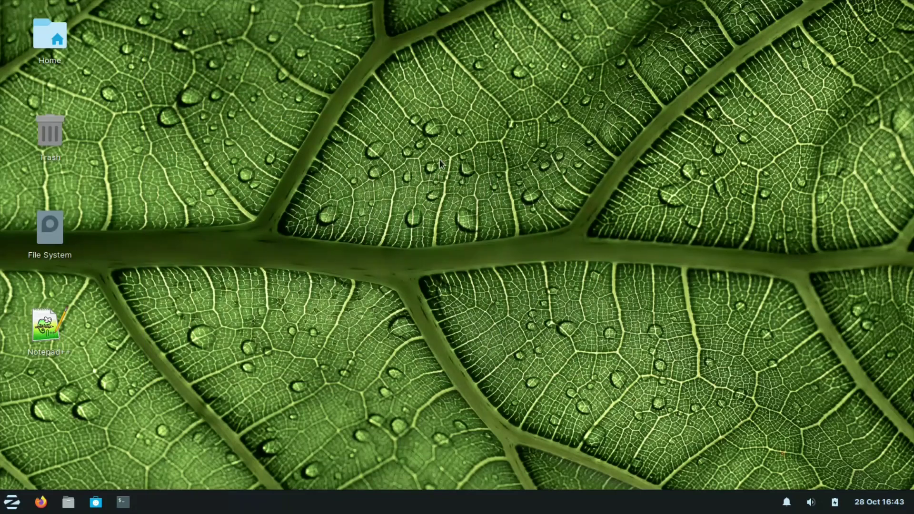
Search the applications for "session", open Session and Startup, and select xfwm4 among the current session's programs
{"action": "left_click", "coordinate": [12, 503]}
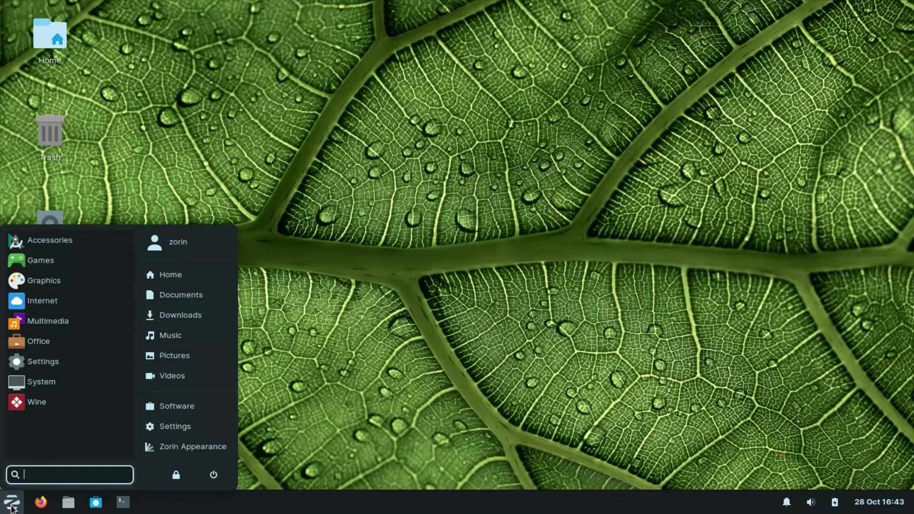
{"action": "type", "text": "session"}
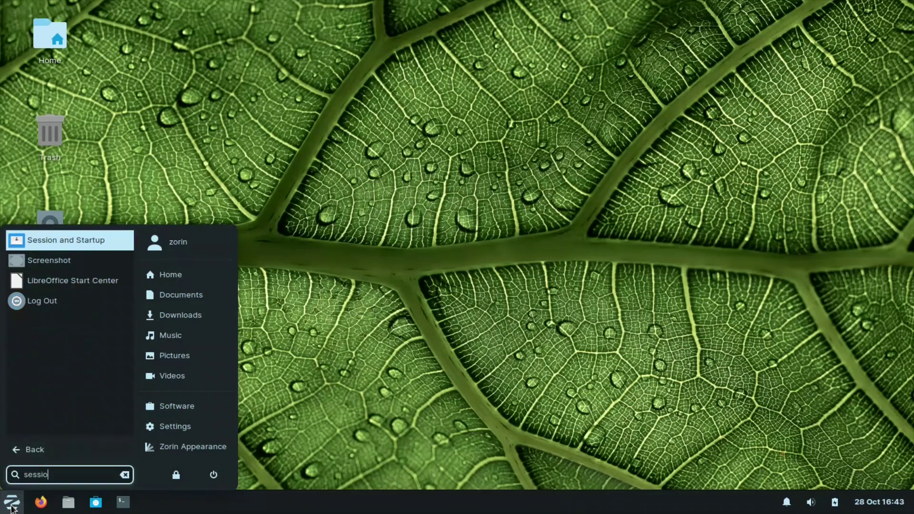
{"action": "left_click", "coordinate": [67, 240]}
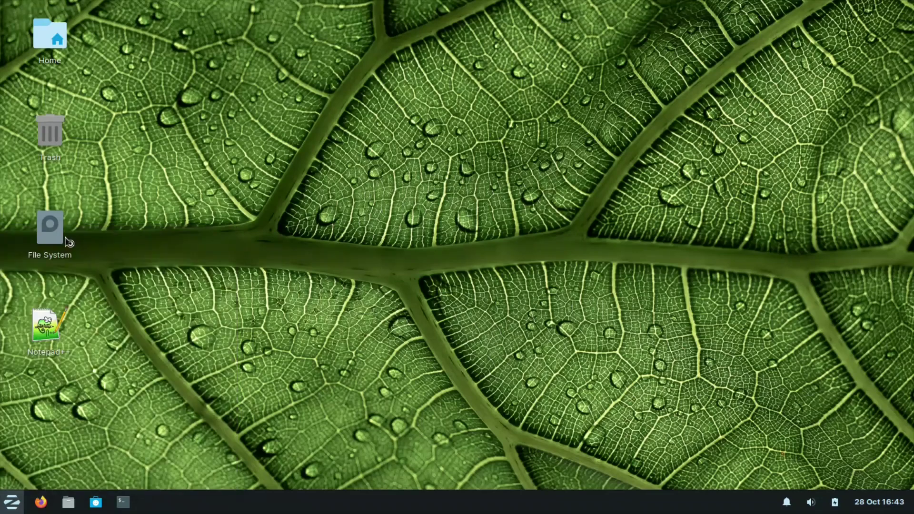
{"action": "left_click_drag", "start_coordinate": [239, 9], "coordinate": [500, 69]}
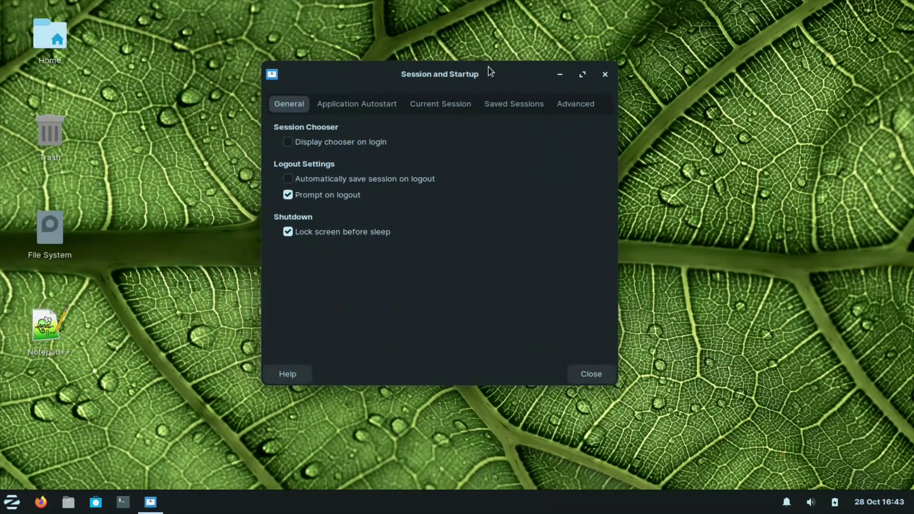
{"action": "left_click", "coordinate": [438, 103]}
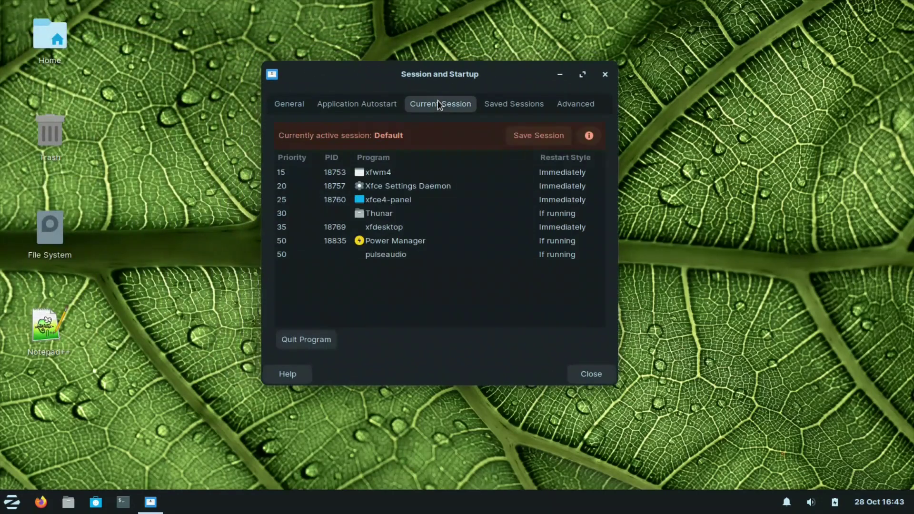
{"action": "left_click", "coordinate": [369, 175]}
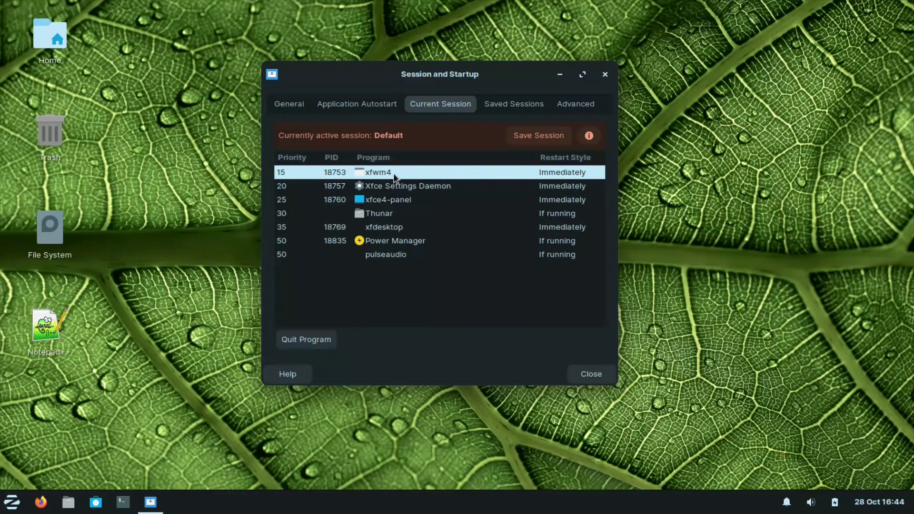
View the application autostart list, and open the form for adding an application and cancel it
{"action": "left_click", "coordinate": [380, 104]}
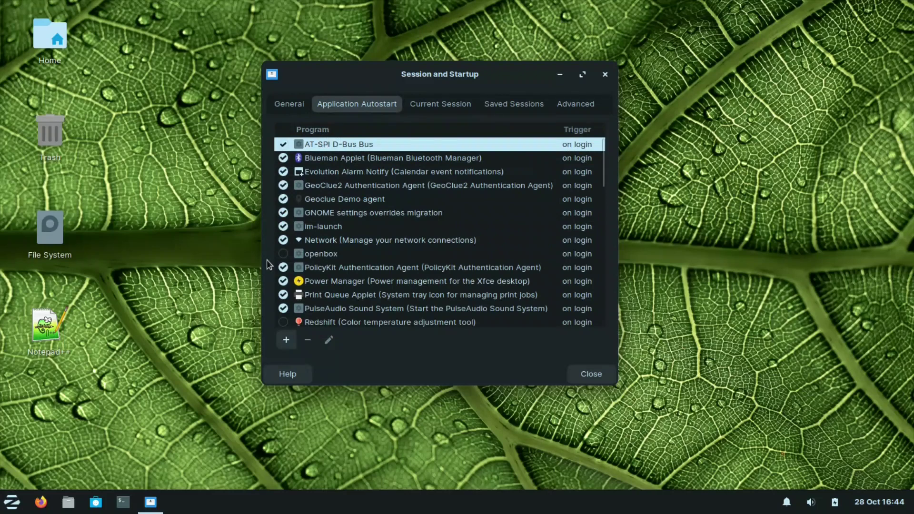
{"action": "left_click", "coordinate": [286, 340]}
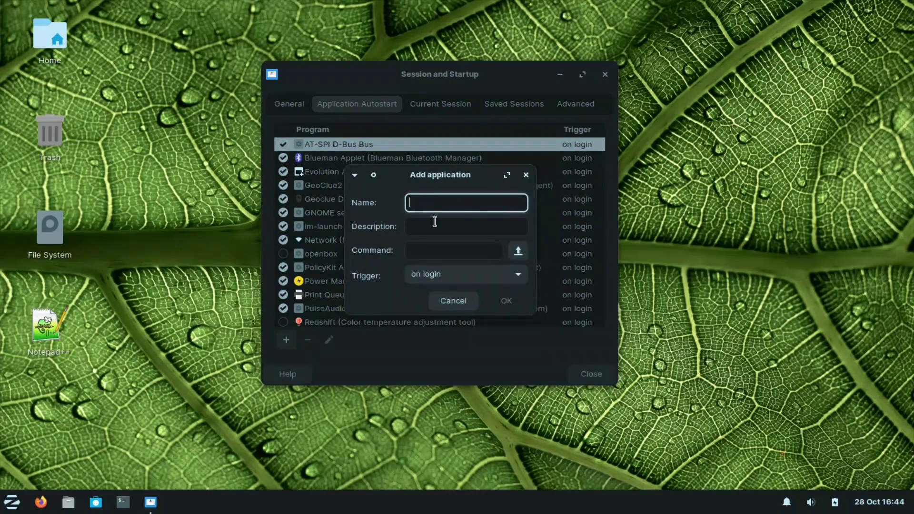
{"action": "left_click", "coordinate": [453, 300]}
Toggle the openbox entry in the application autostart list and return to the current session's programs
{"action": "left_click", "coordinate": [332, 255]}
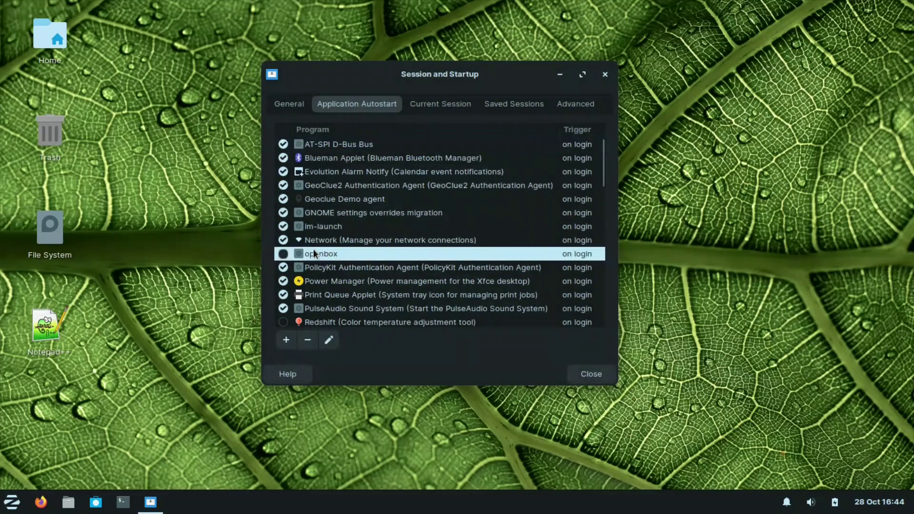
{"action": "left_click", "coordinate": [283, 255]}
{"action": "left_click", "coordinate": [448, 107]}
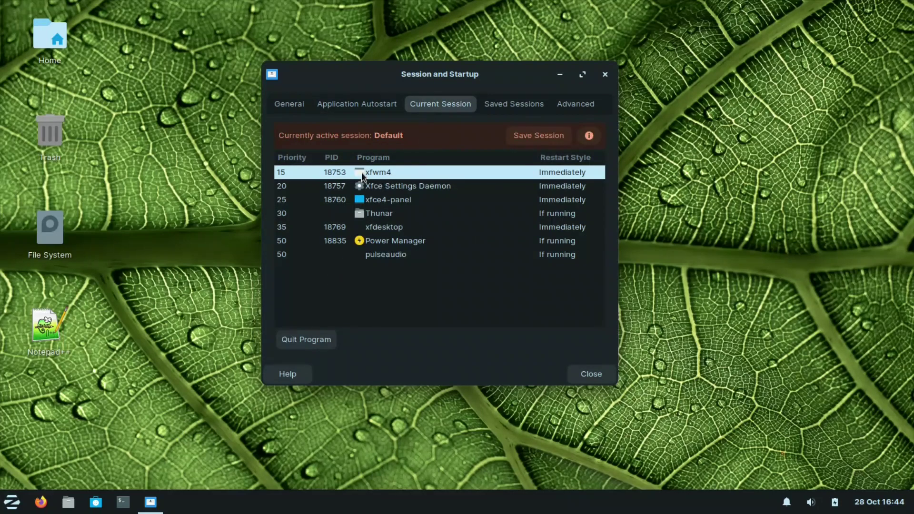
Quit xfwm4 in the current session, save the session, and close Session and Startup after viewing the saved sessions
{"action": "left_click", "coordinate": [292, 341]}
{"action": "left_click", "coordinate": [507, 265]}
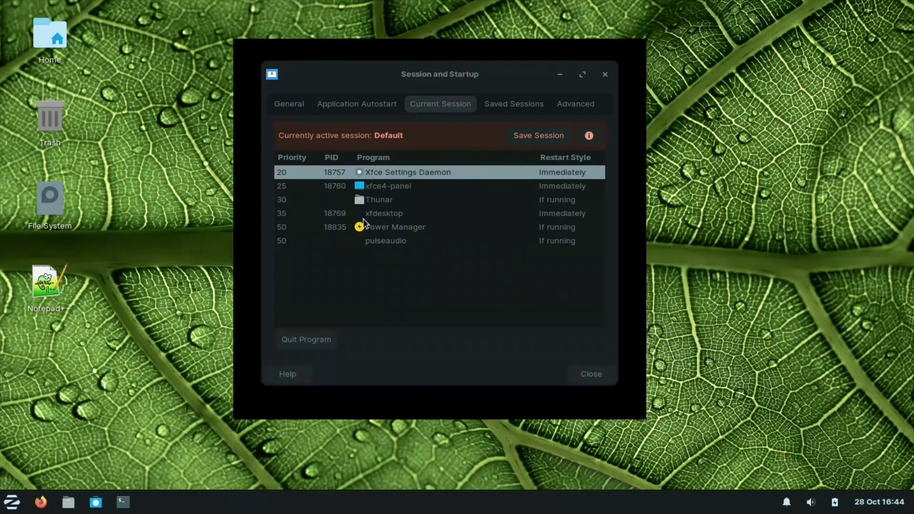
{"action": "left_click", "coordinate": [526, 139]}
{"action": "left_click", "coordinate": [519, 106]}
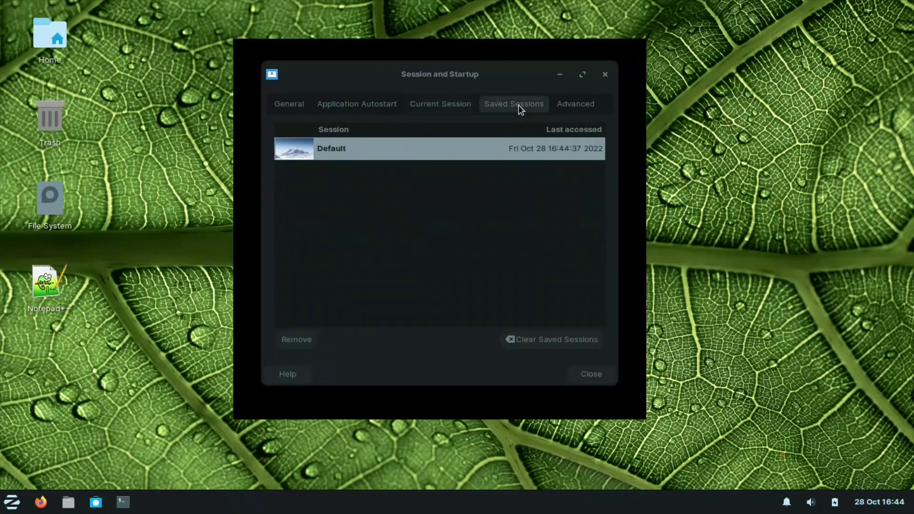
{"action": "left_click", "coordinate": [581, 374]}
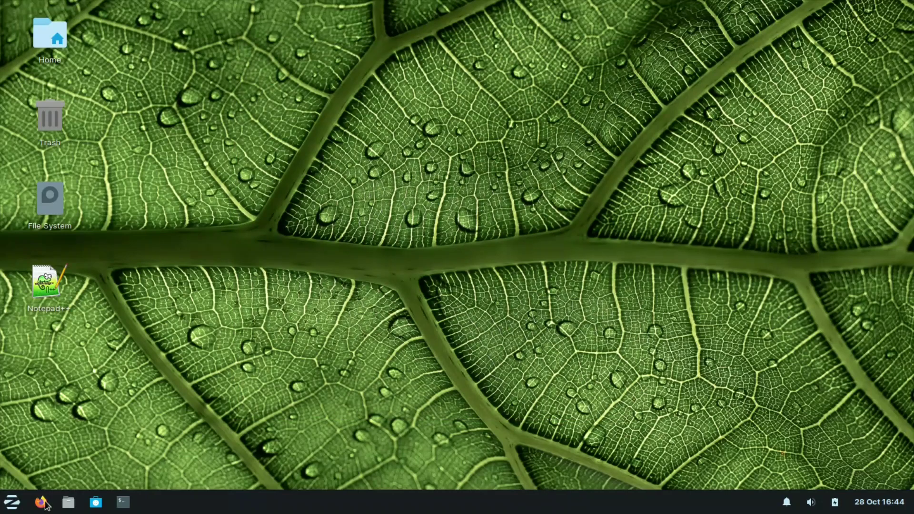
Reopen Session and Startup, check the current session's program list for xfwm4, and close the window
{"action": "left_click", "coordinate": [12, 502]}
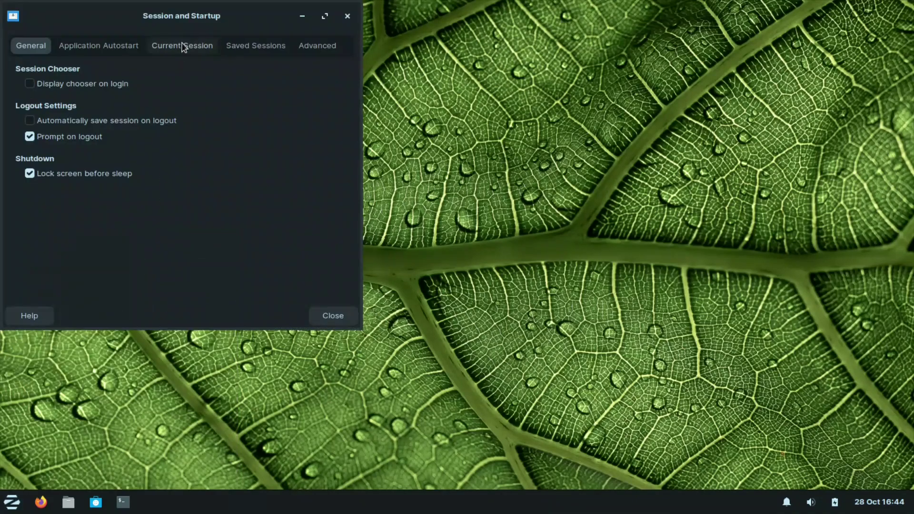
{"action": "left_click", "coordinate": [183, 45]}
{"action": "left_click_drag", "start_coordinate": [198, 19], "coordinate": [446, 113]}
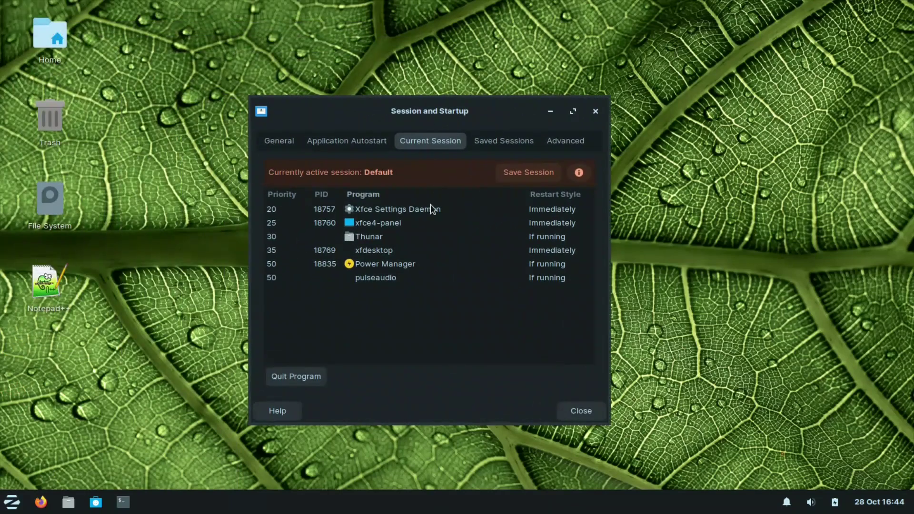
{"action": "left_click", "coordinate": [374, 255]}
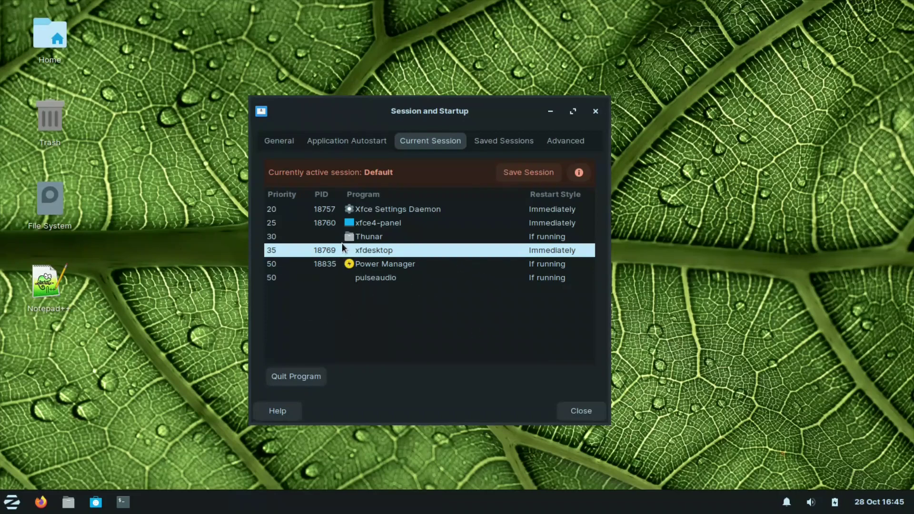
{"action": "left_click", "coordinate": [583, 411]}
Bring up the session's power options and log out of the current session
{"action": "left_click", "coordinate": [12, 502]}
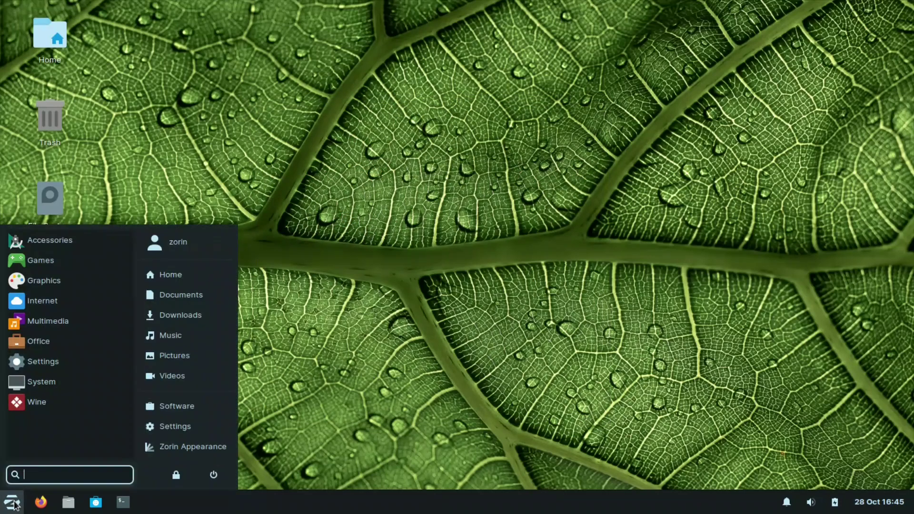
{"action": "left_click", "coordinate": [211, 474]}
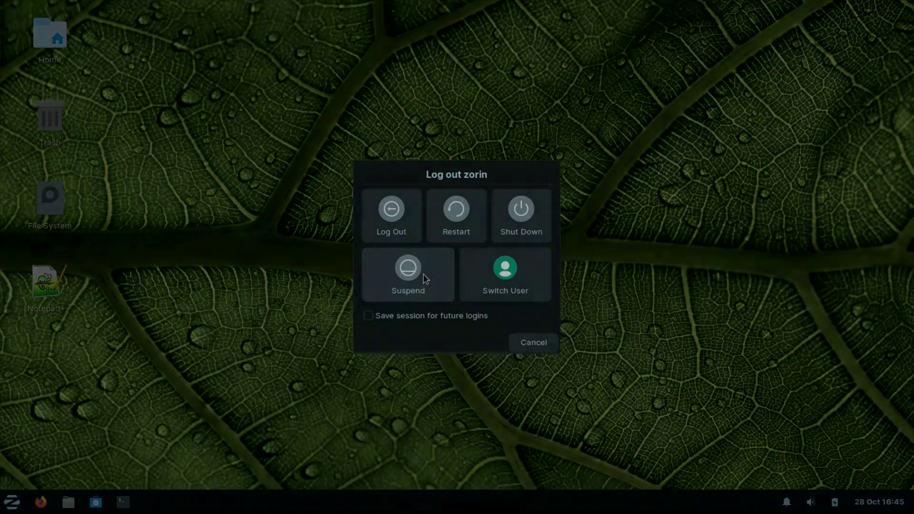
{"action": "left_click", "coordinate": [408, 273]}
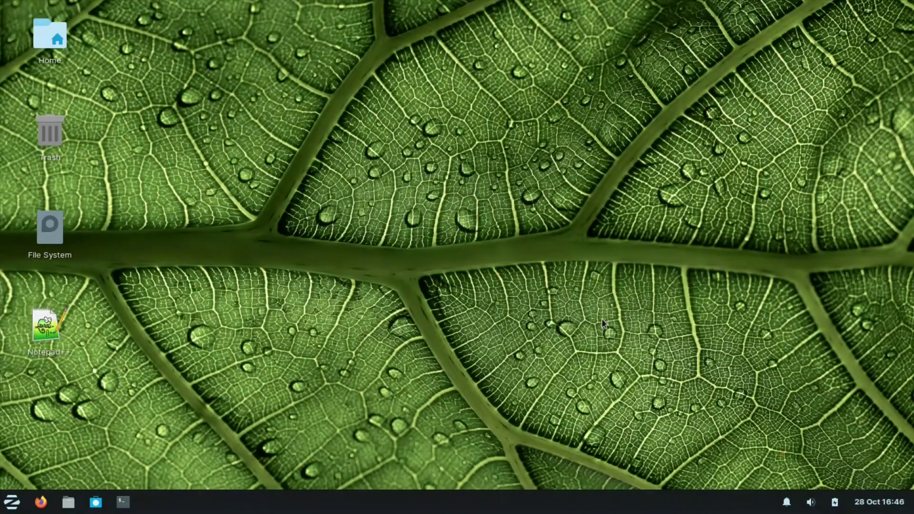
Open a terminal, run free, and highlight the used memory figure
{"action": "left_click", "coordinate": [11, 500]}
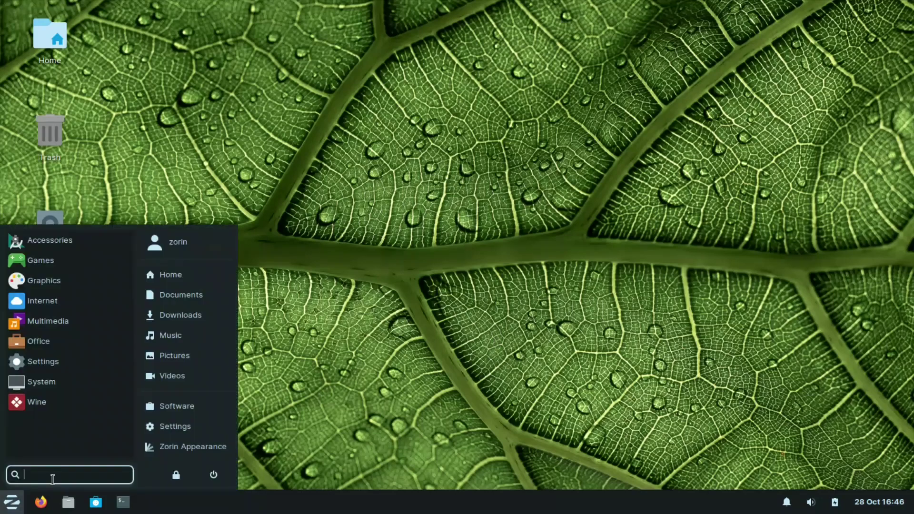
{"action": "left_click", "coordinate": [283, 431]}
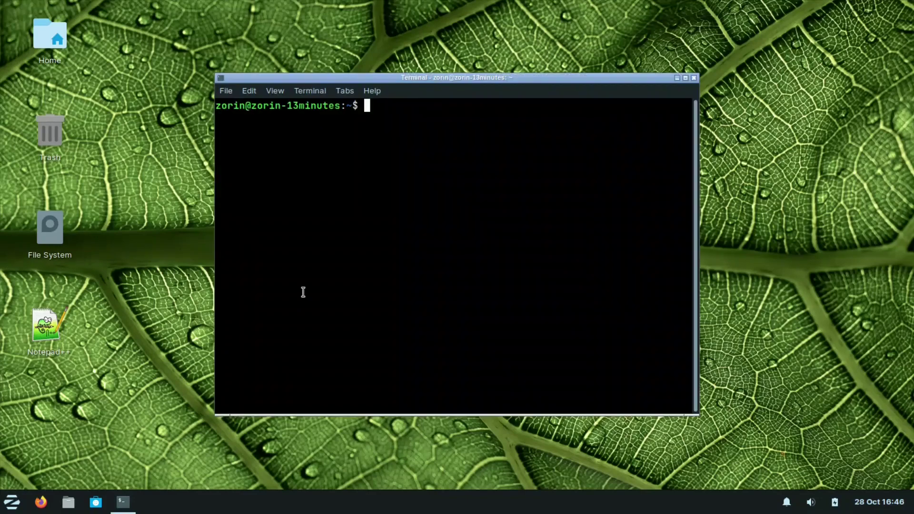
{"action": "type", "text": "free"}
{"action": "key", "text": "Return"}
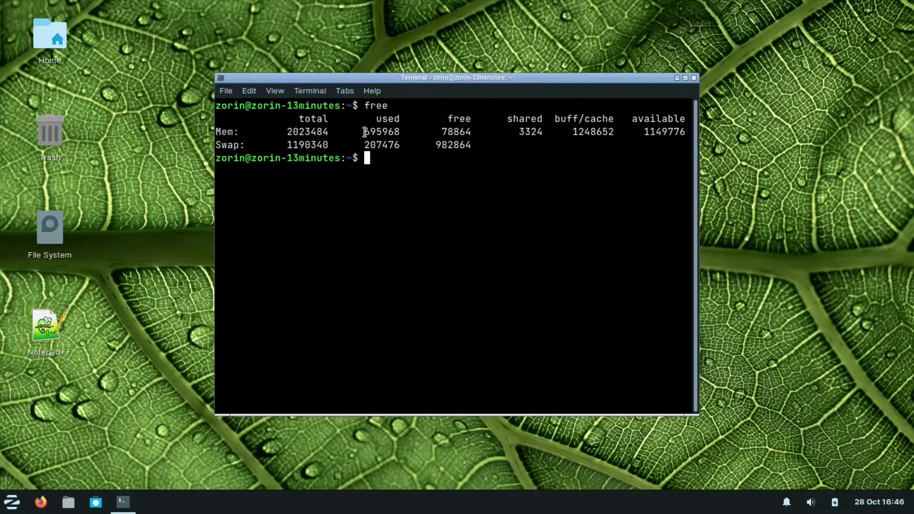
{"action": "left_click_drag", "start_coordinate": [365, 132], "coordinate": [382, 132]}
Run neofetch and highlight the window manager line and the used memory figure in its output
{"action": "type", "text": "neofetch"}
{"action": "key", "text": "Return"}
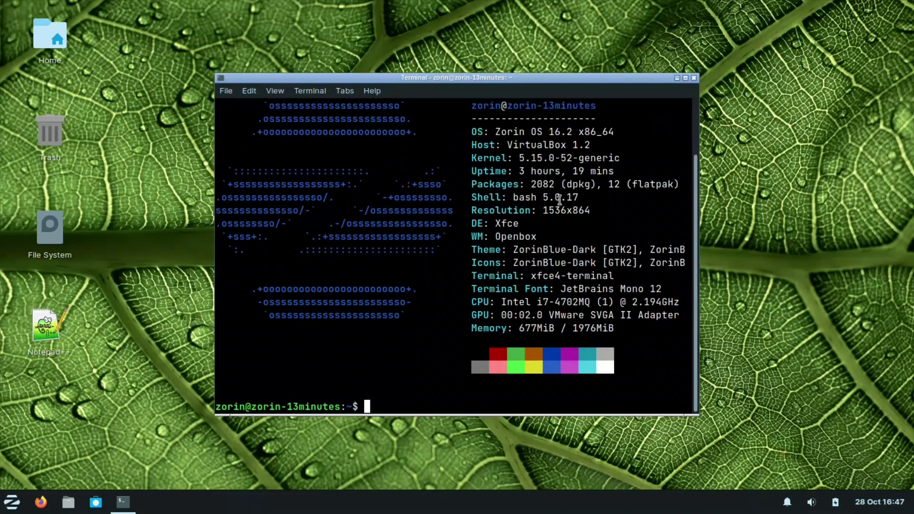
{"action": "left_click_drag", "start_coordinate": [470, 223], "coordinate": [536, 236]}
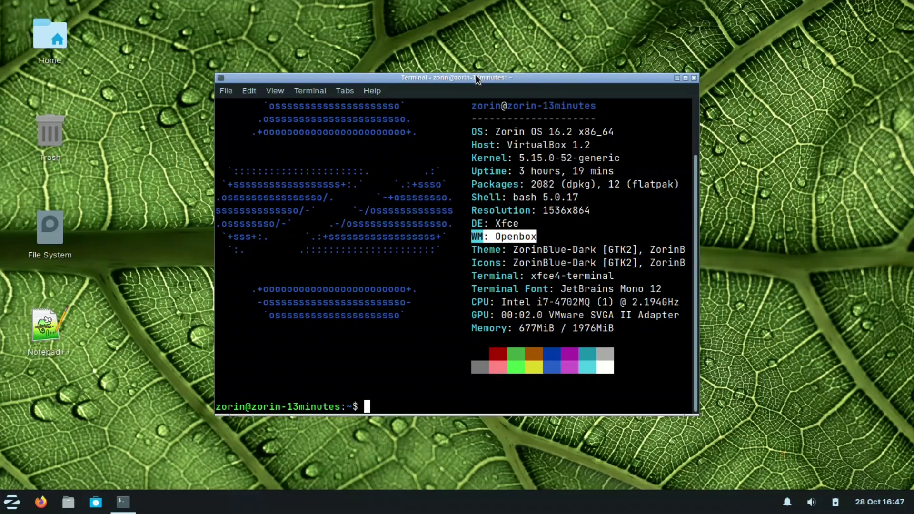
{"action": "left_click_drag", "start_coordinate": [475, 74], "coordinate": [461, 103]}
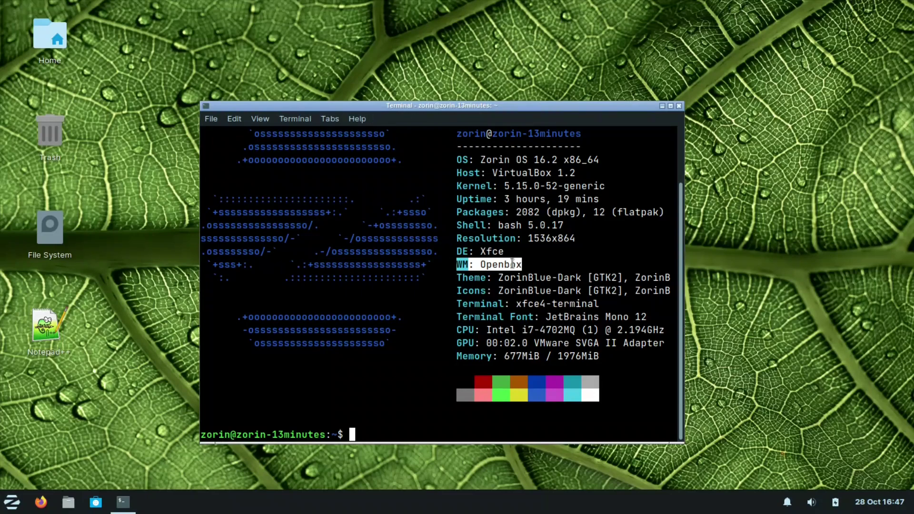
{"action": "left_click_drag", "start_coordinate": [502, 354], "coordinate": [524, 354]}
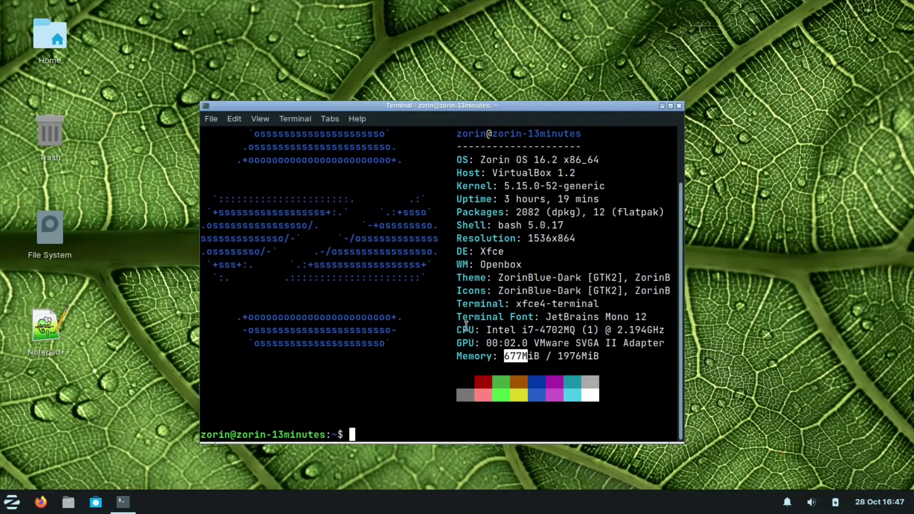
Set the desktop wallpaper to the calm ocean horizon photo from the backgrounds folder, and close the desktop settings and the terminal
{"action": "left_click", "coordinate": [109, 204]}
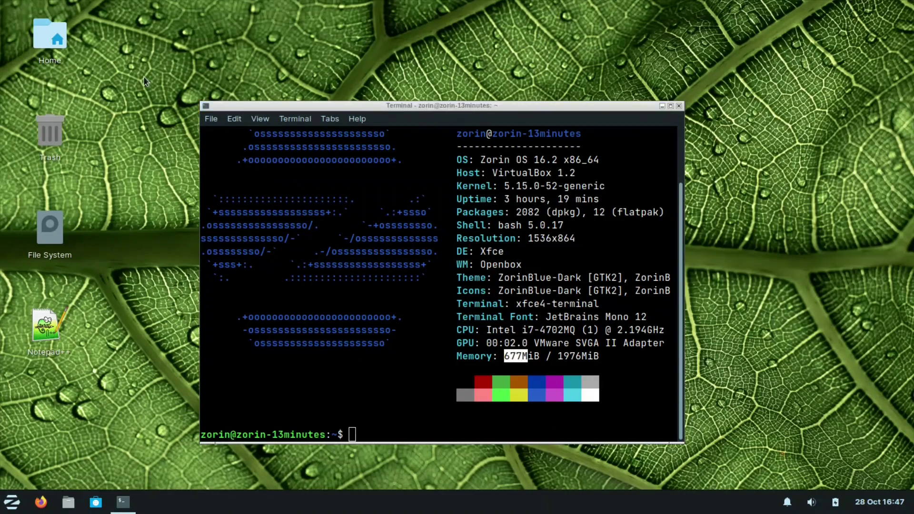
{"action": "right_click", "coordinate": [106, 187]}
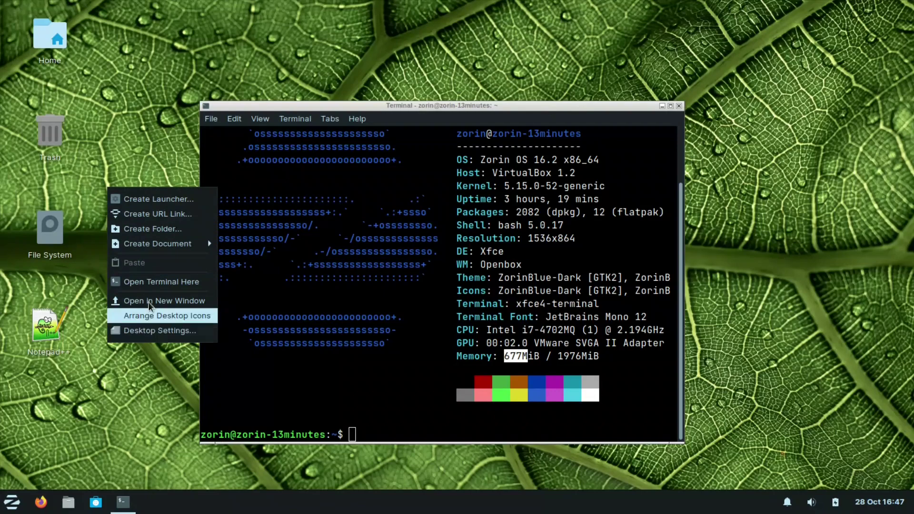
{"action": "left_click", "coordinate": [150, 141]}
{"action": "right_click", "coordinate": [133, 163]}
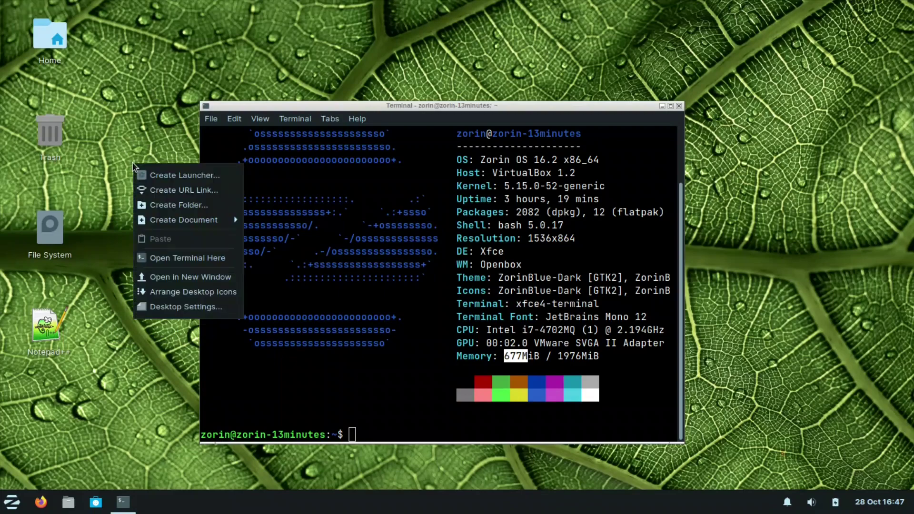
{"action": "left_click", "coordinate": [167, 312]}
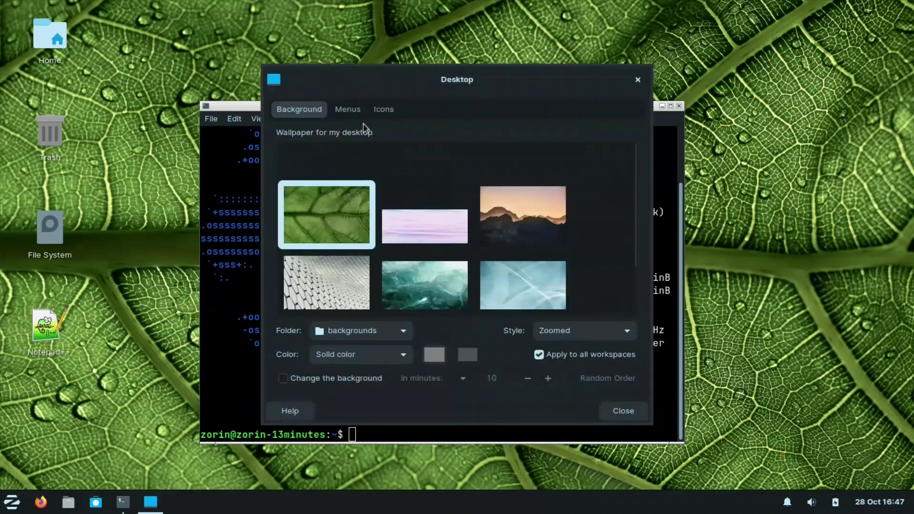
{"action": "scroll", "coordinate": [537, 240], "scroll_direction": "down", "scroll_amount": 5}
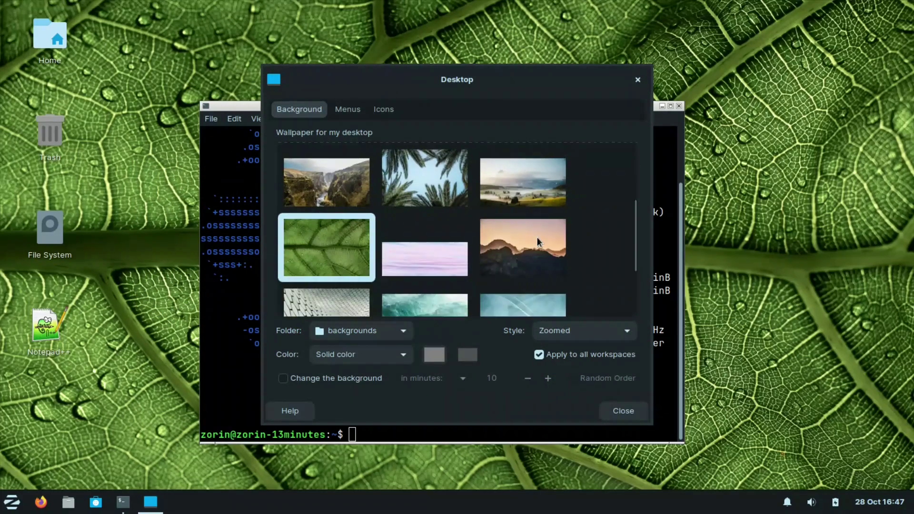
{"action": "scroll", "coordinate": [538, 241], "scroll_direction": "up", "scroll_amount": 5}
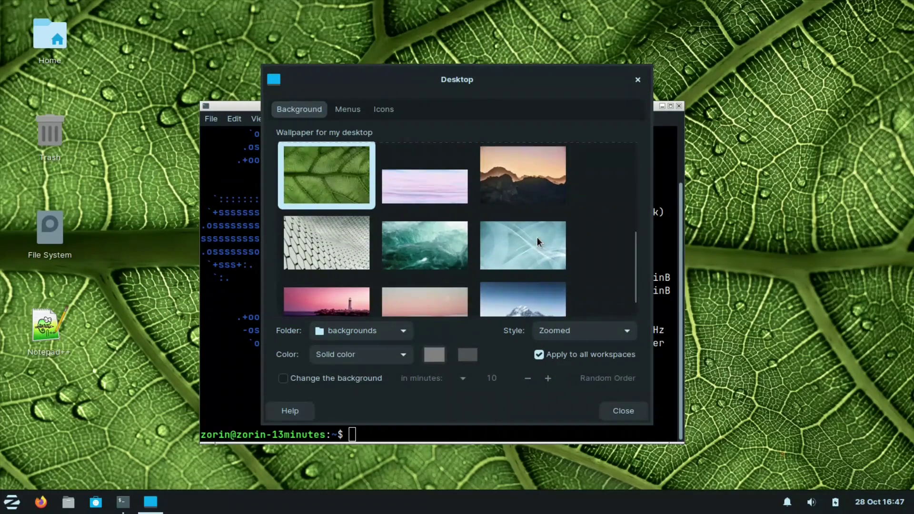
{"action": "scroll", "coordinate": [537, 237], "scroll_direction": "up", "scroll_amount": 3}
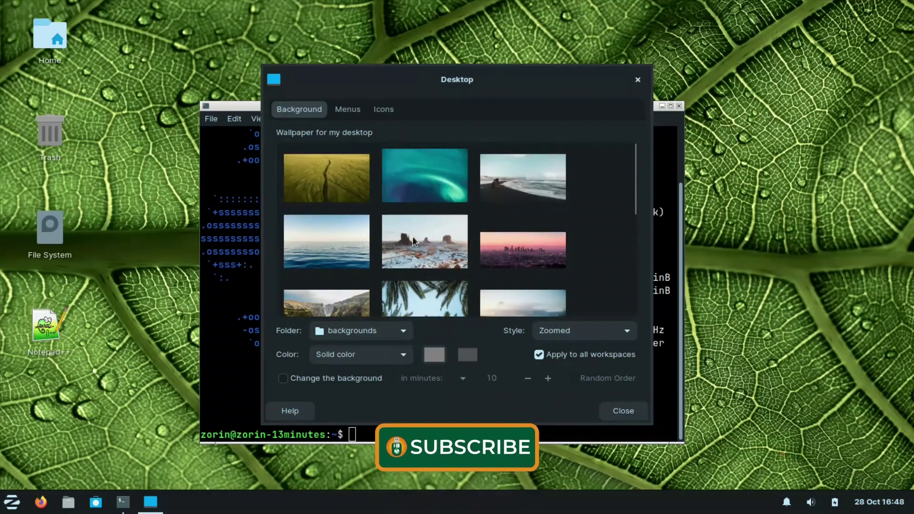
{"action": "left_click", "coordinate": [326, 248]}
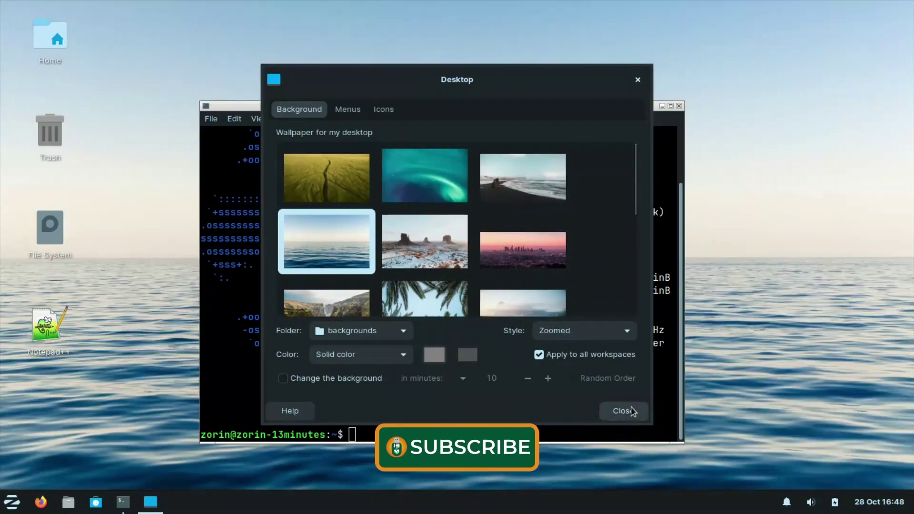
{"action": "left_click", "coordinate": [618, 411]}
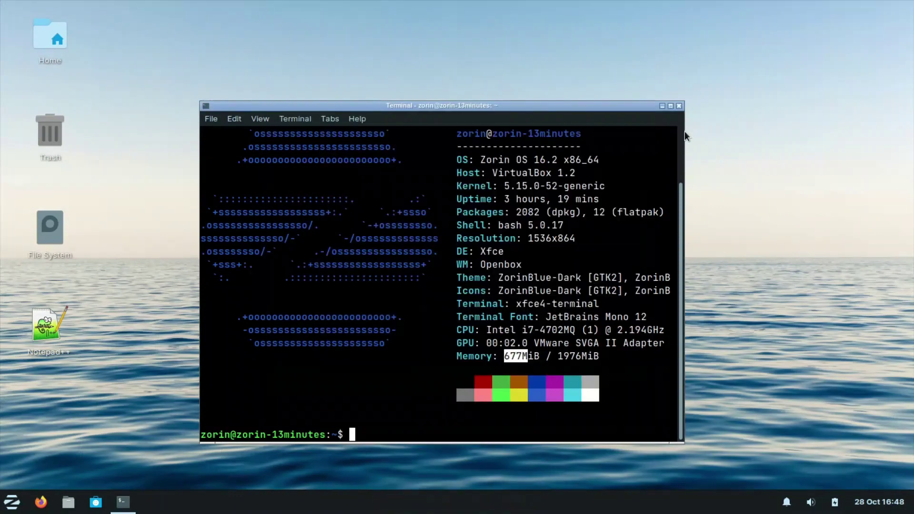
{"action": "left_click", "coordinate": [678, 106]}
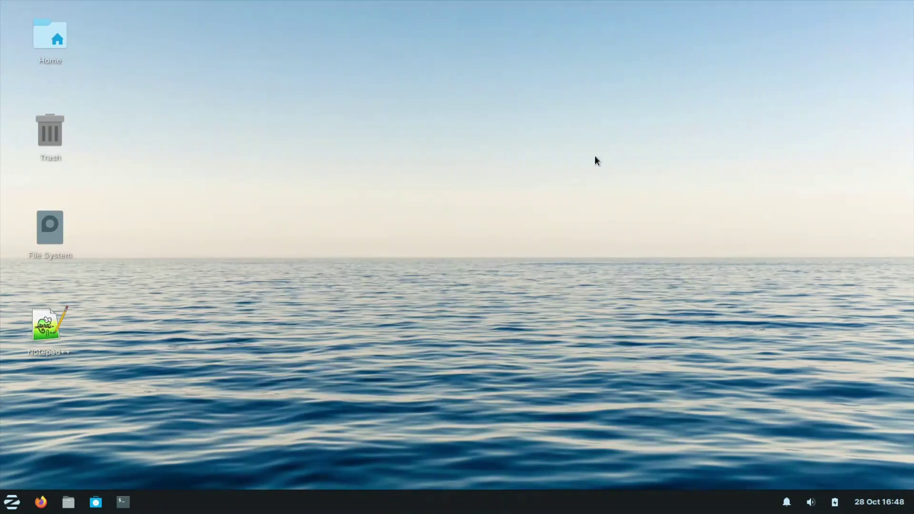